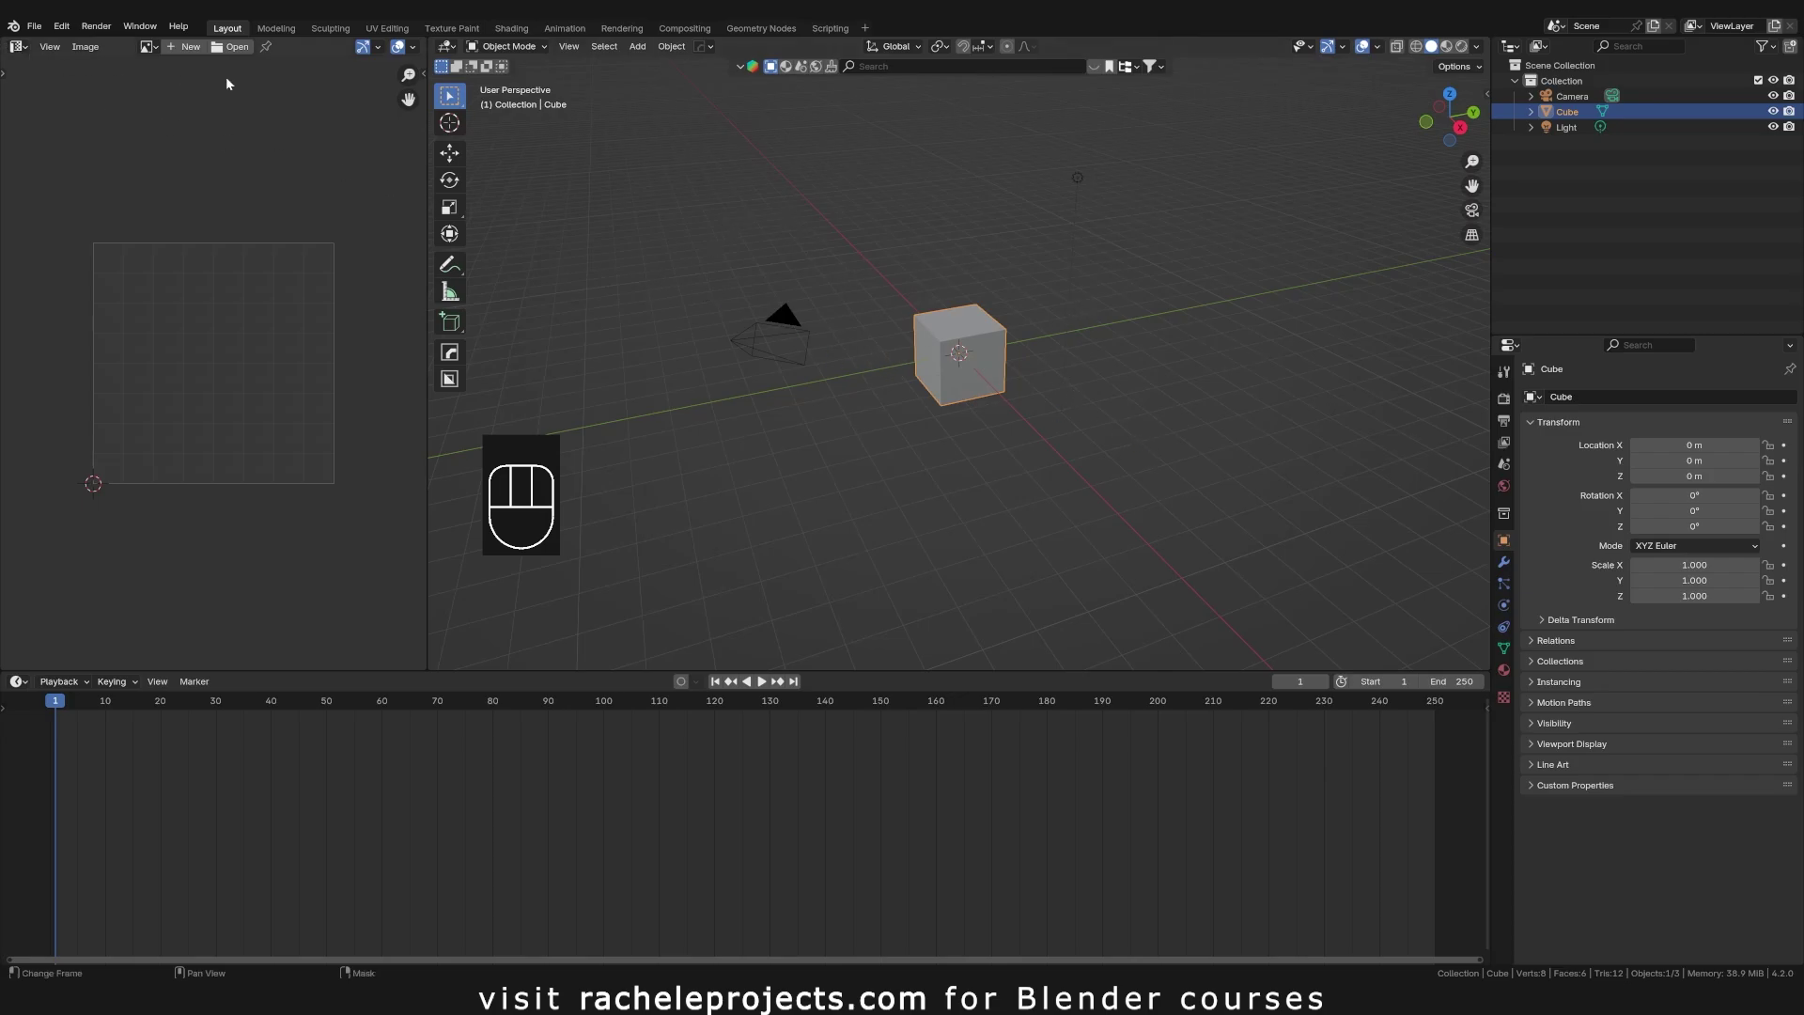
# Step: Create a new 1024 × 1024 image named UDIMS with Alpha unchecked
pyautogui.click(14, 49)
pyautogui.click(187, 47)
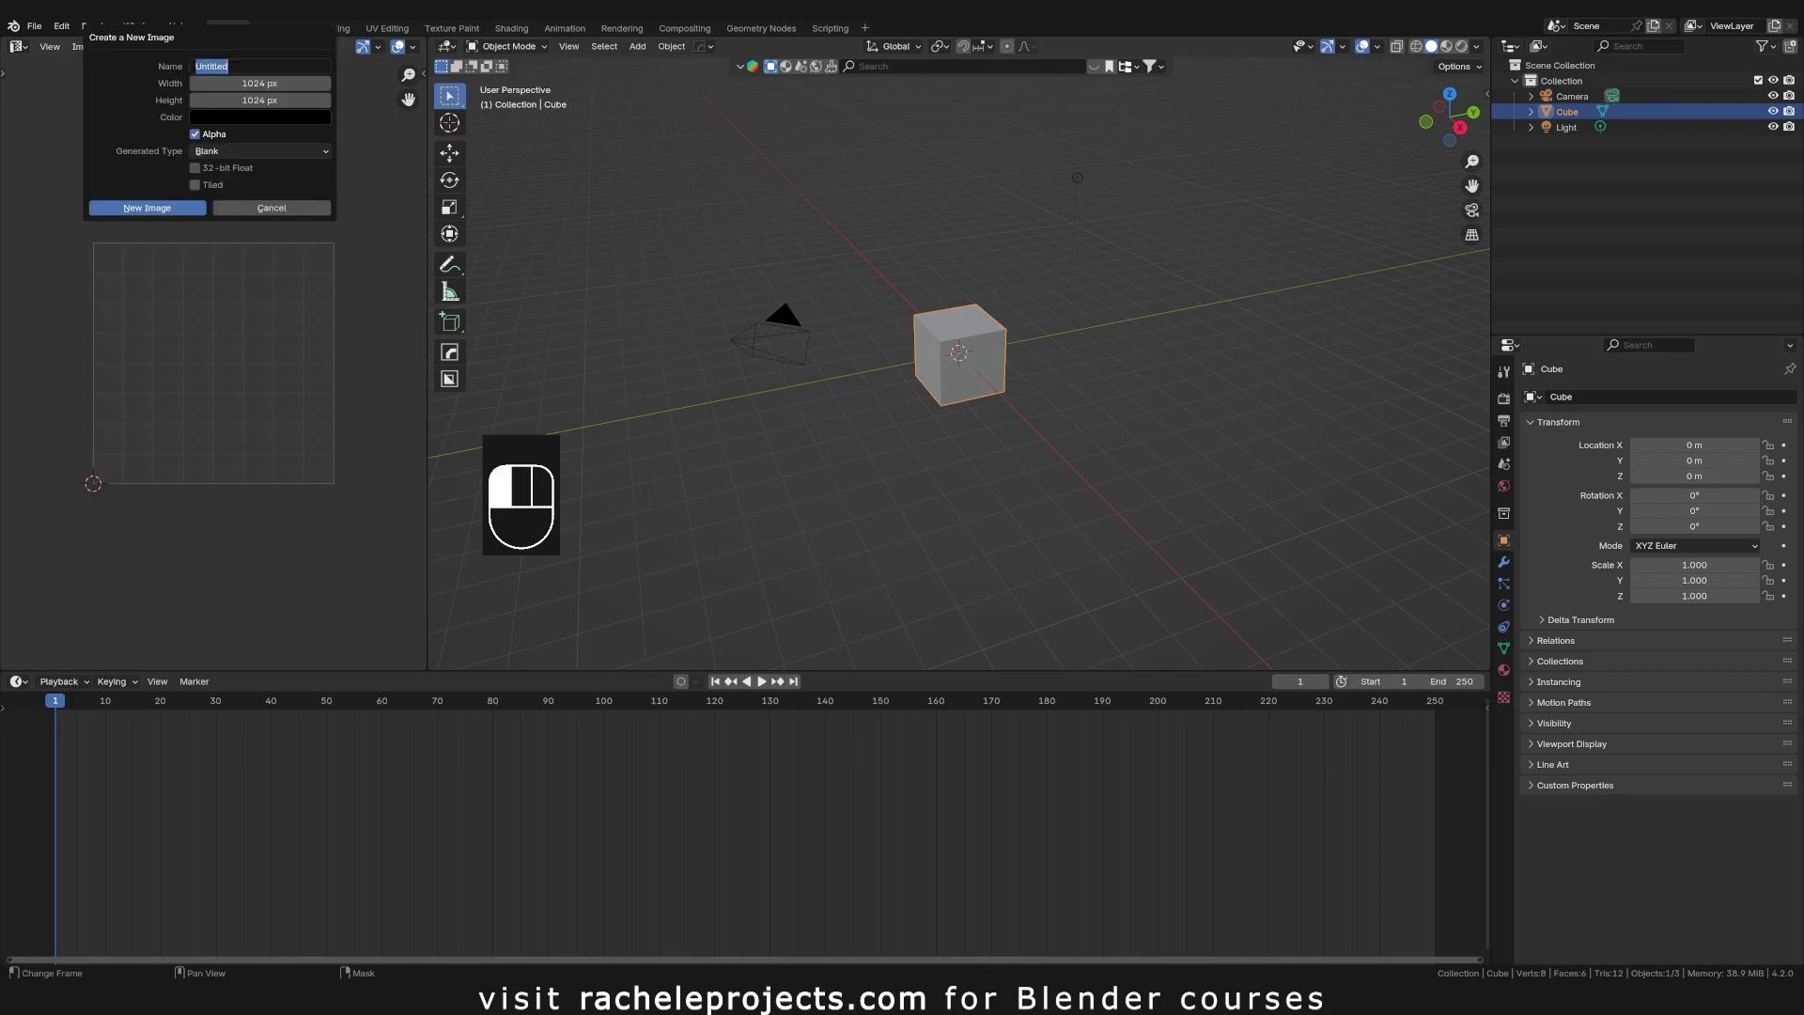
pyautogui.press('shift')
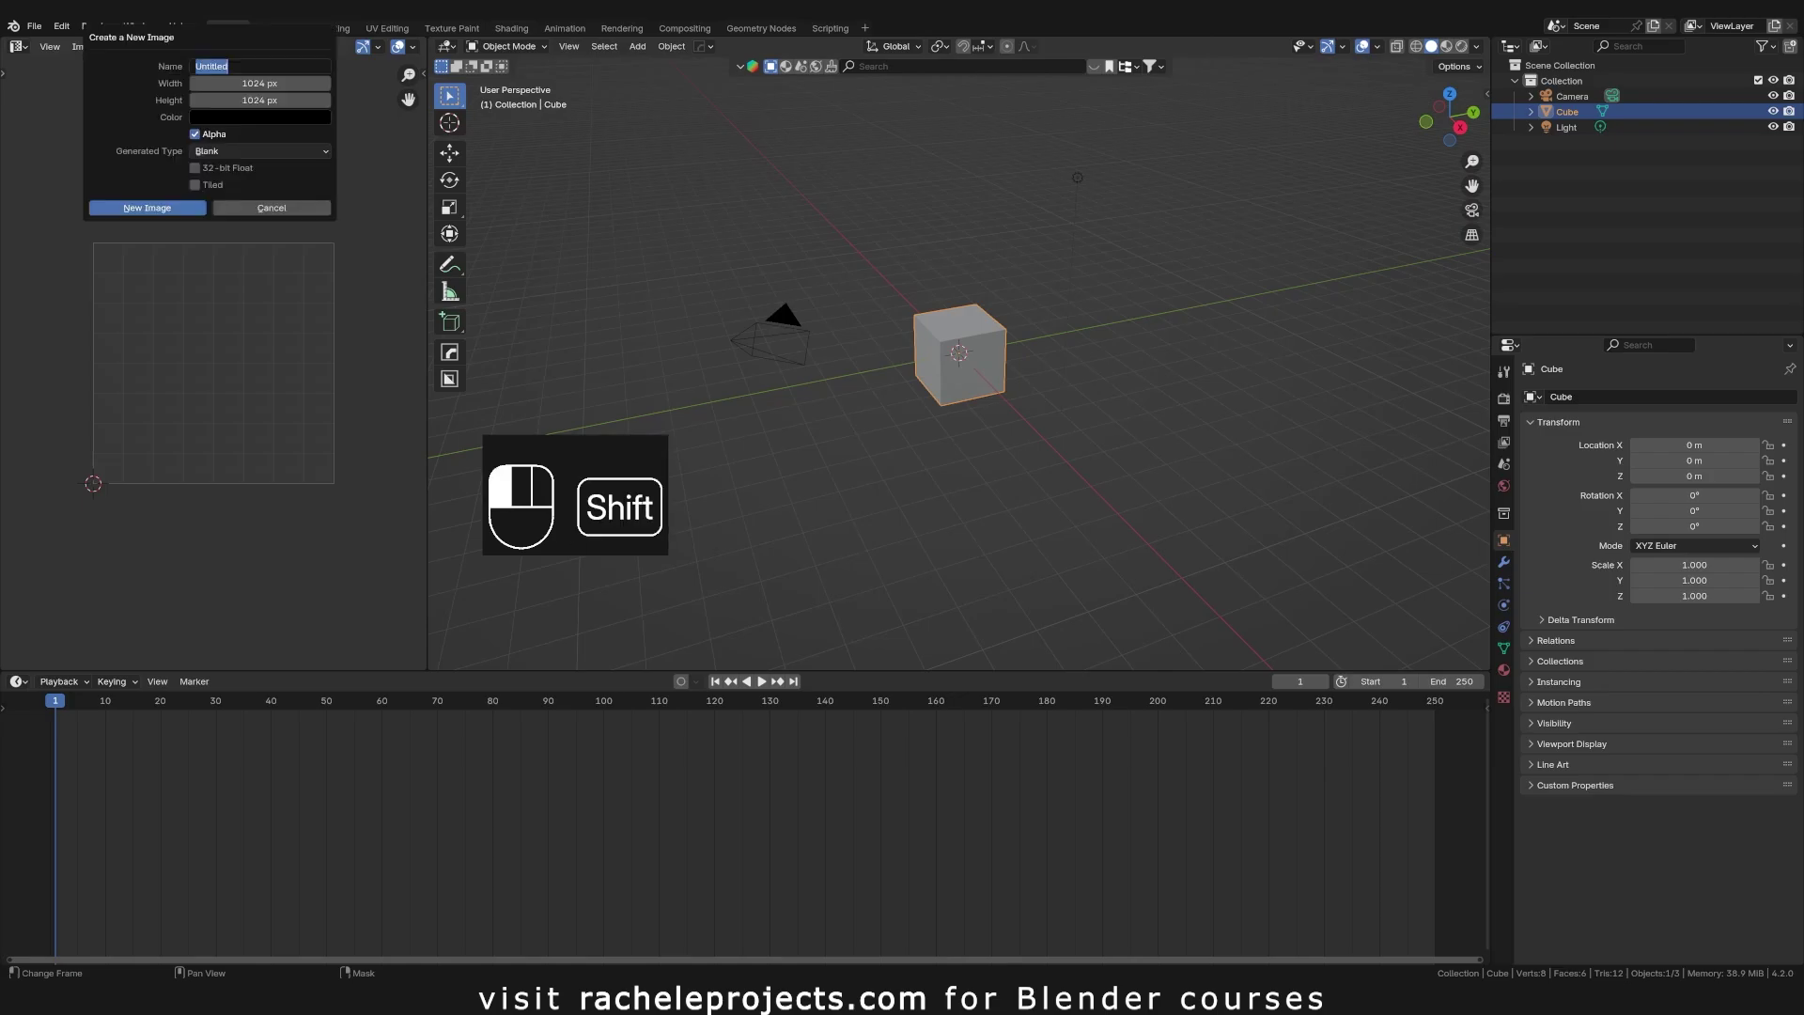
pyautogui.write('UDIMS')
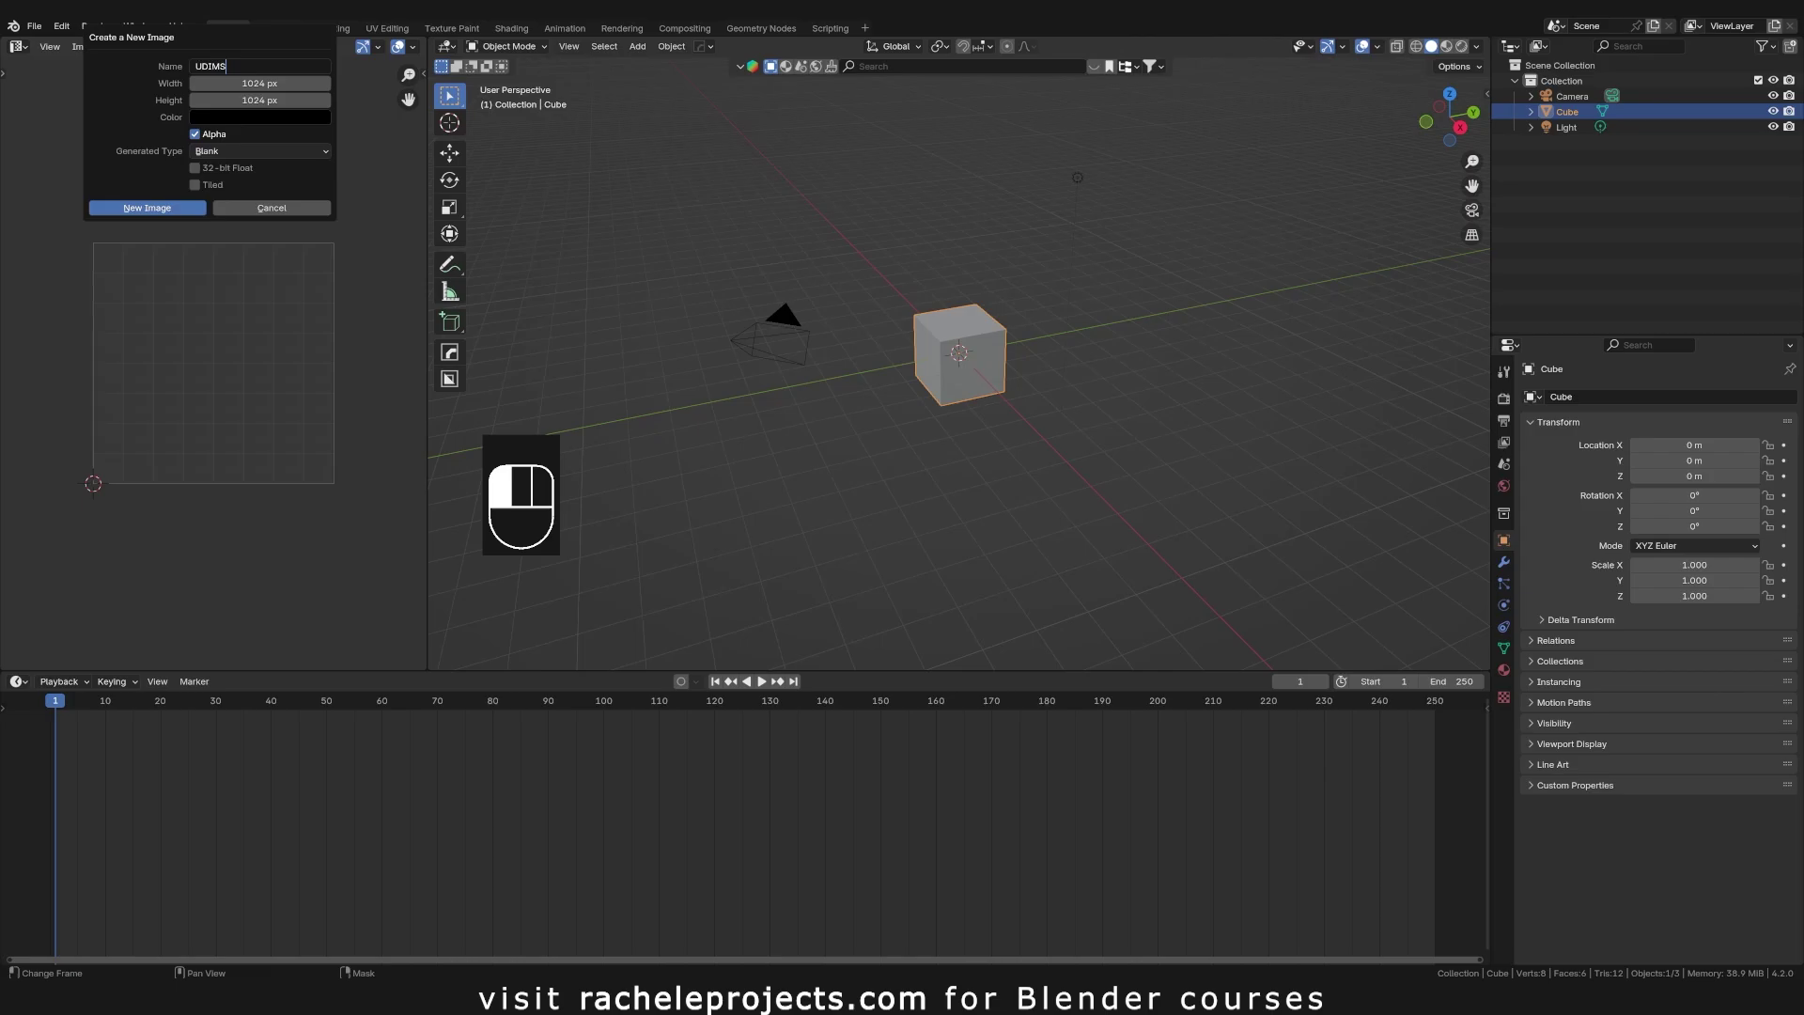
pyautogui.click(195, 136)
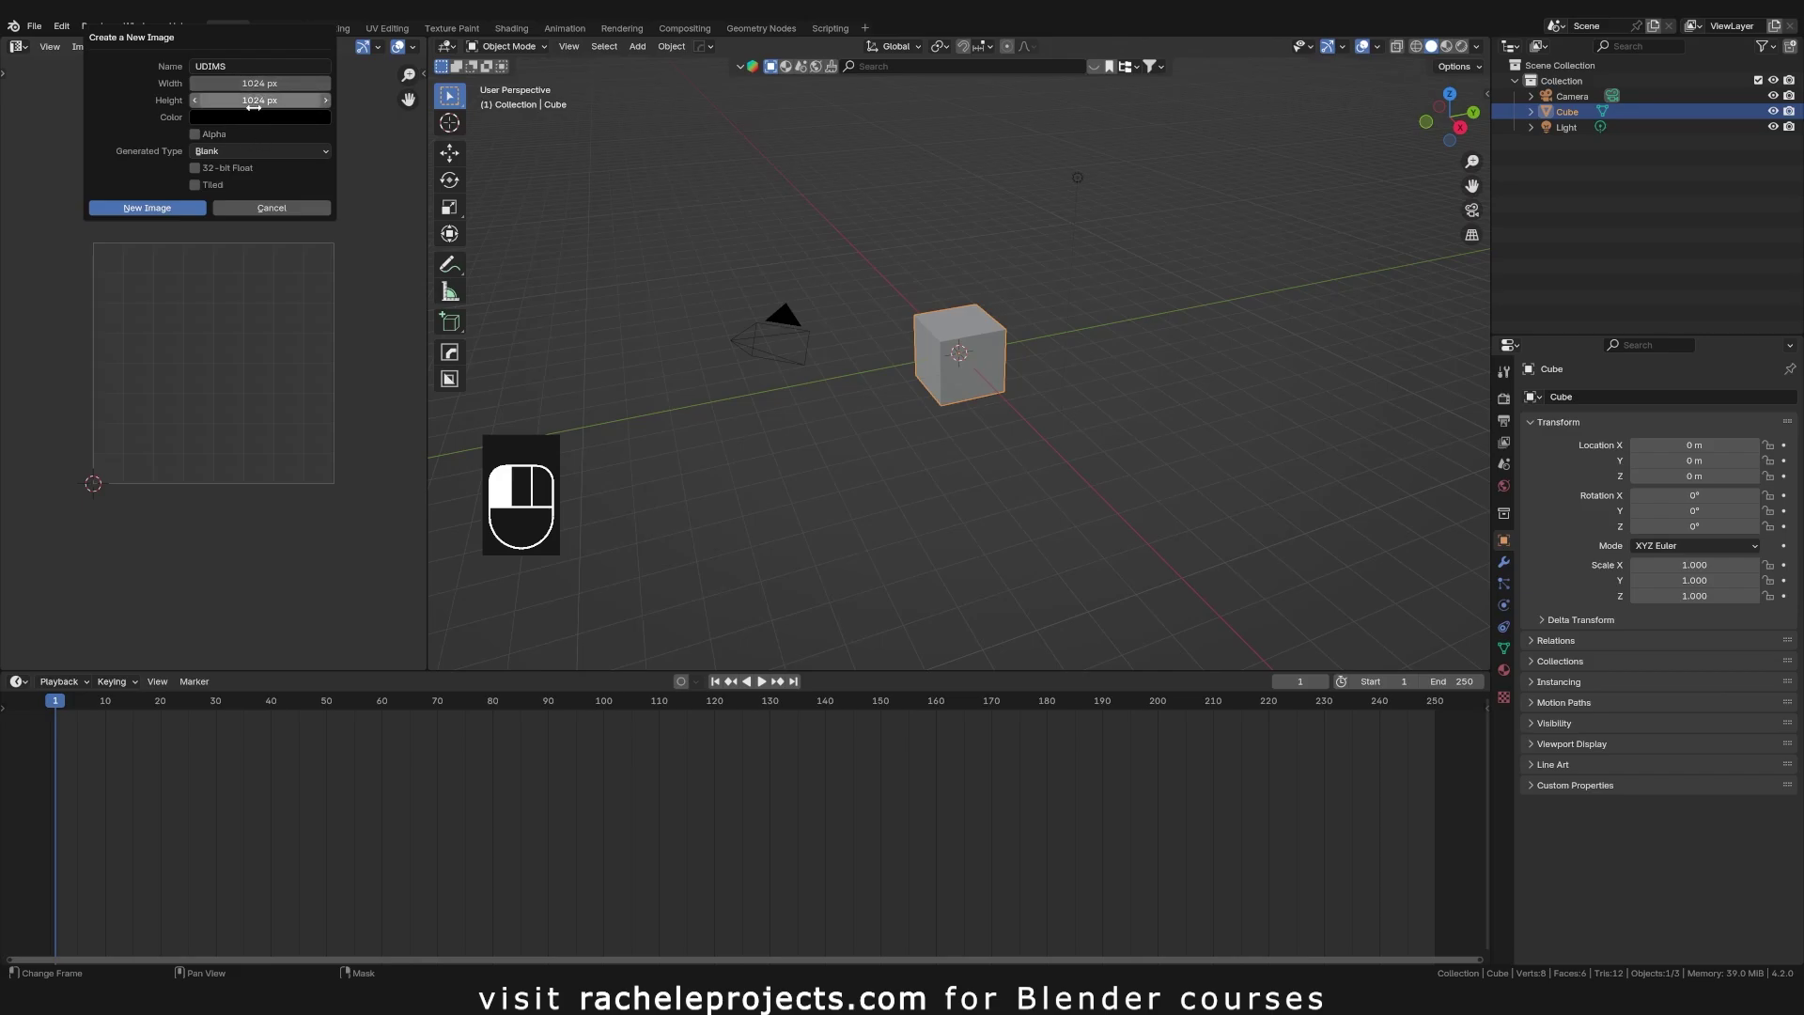
pyautogui.click(134, 214)
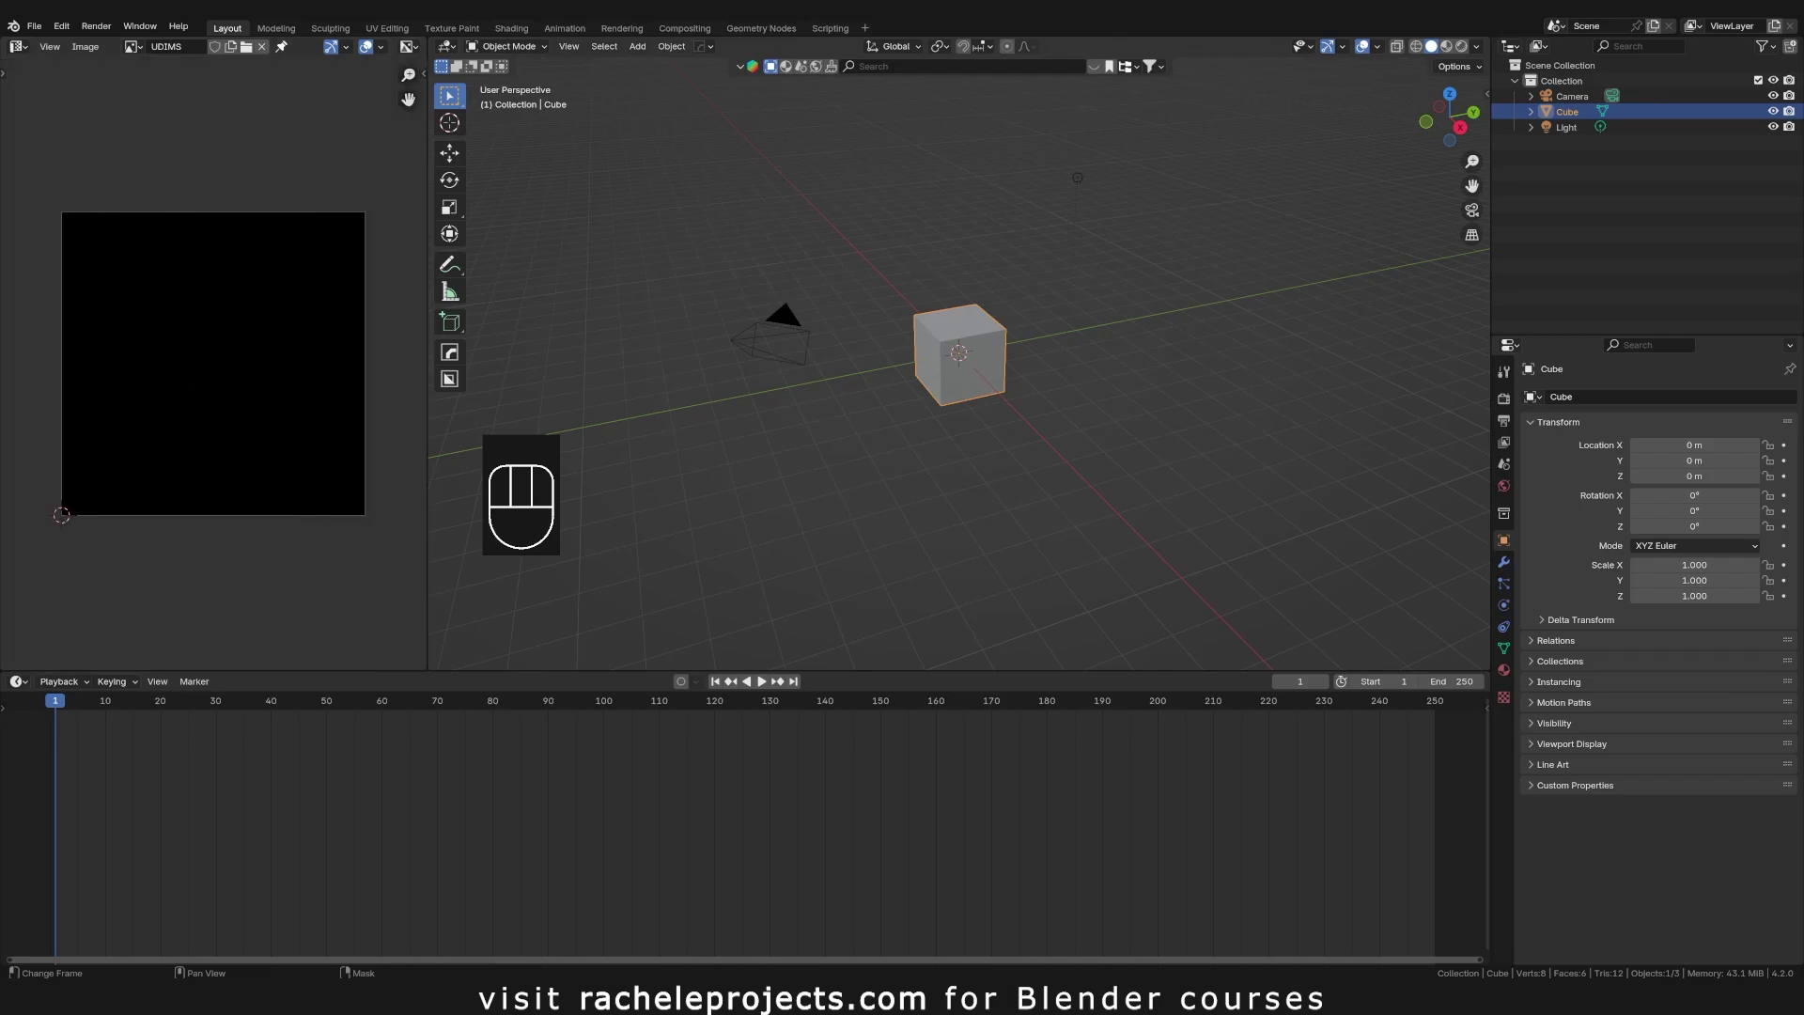
# Step: Set the UDIMS image's Source to UDIM Tiles in the sidebar's Image settings, giving tile 1001
pyautogui.scroll(-2, 155, 434)
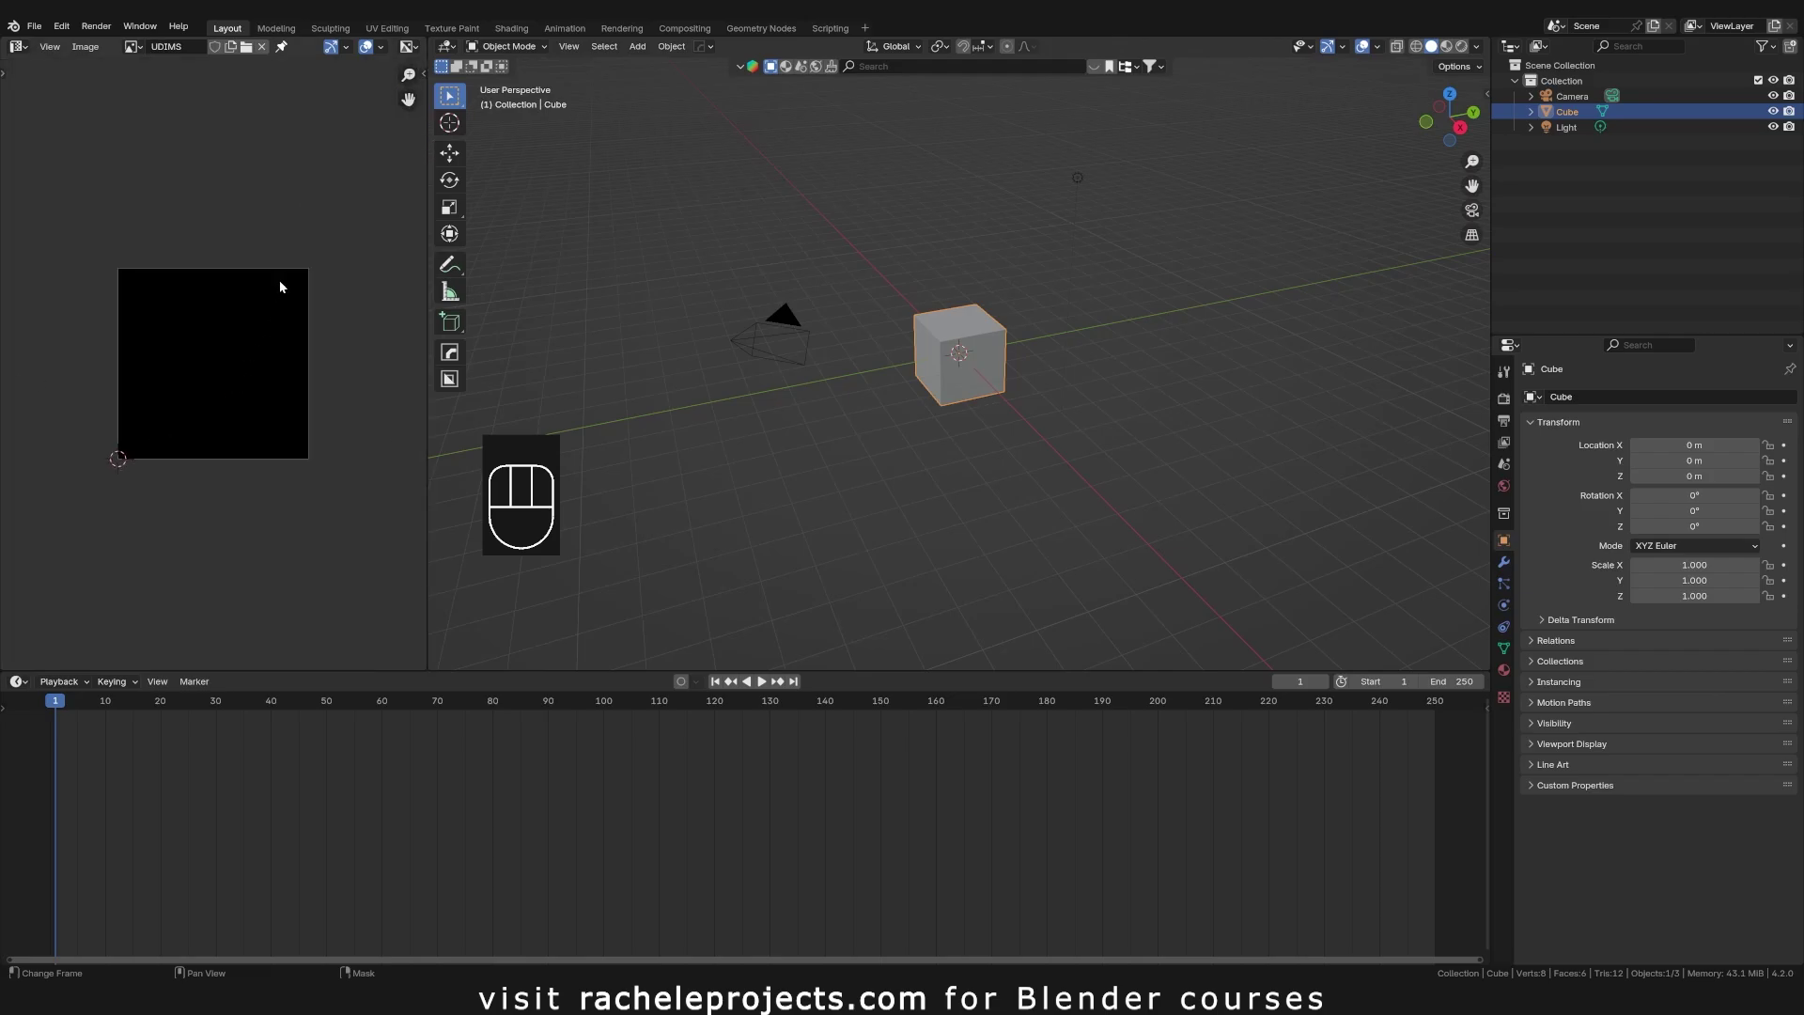
pyautogui.press('n')
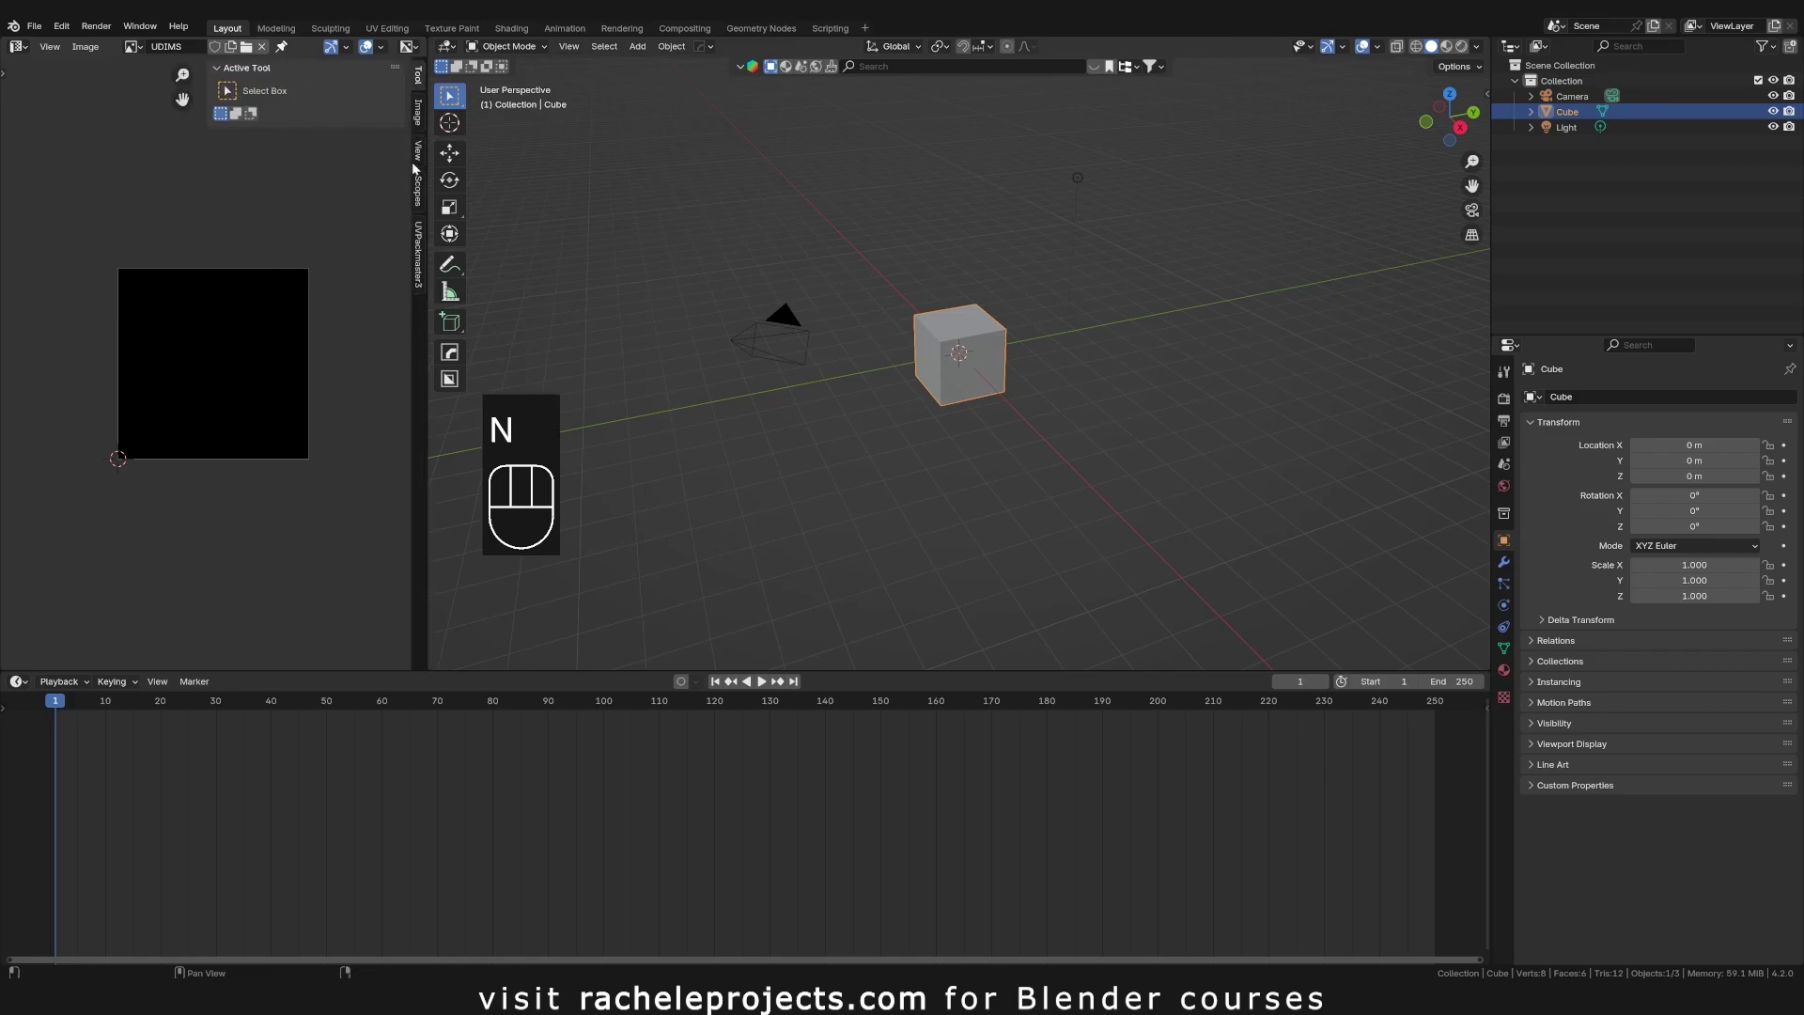
pyautogui.click(420, 121)
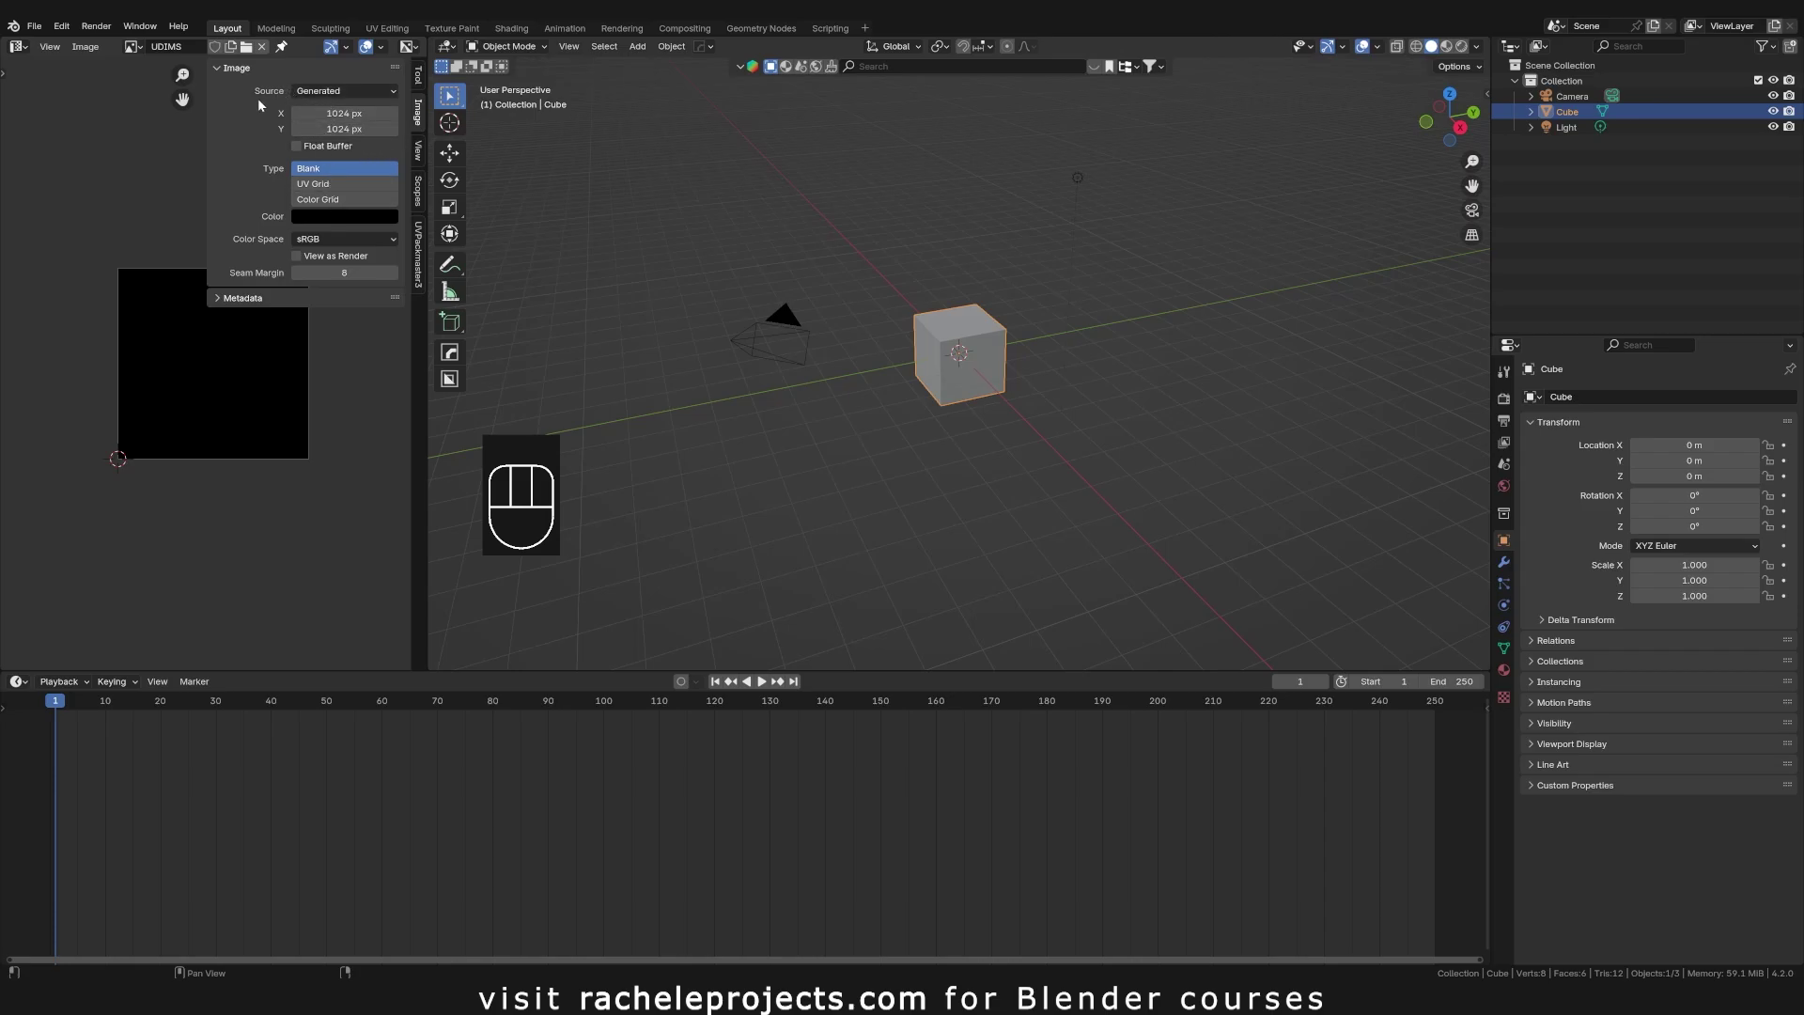
pyautogui.click(320, 91)
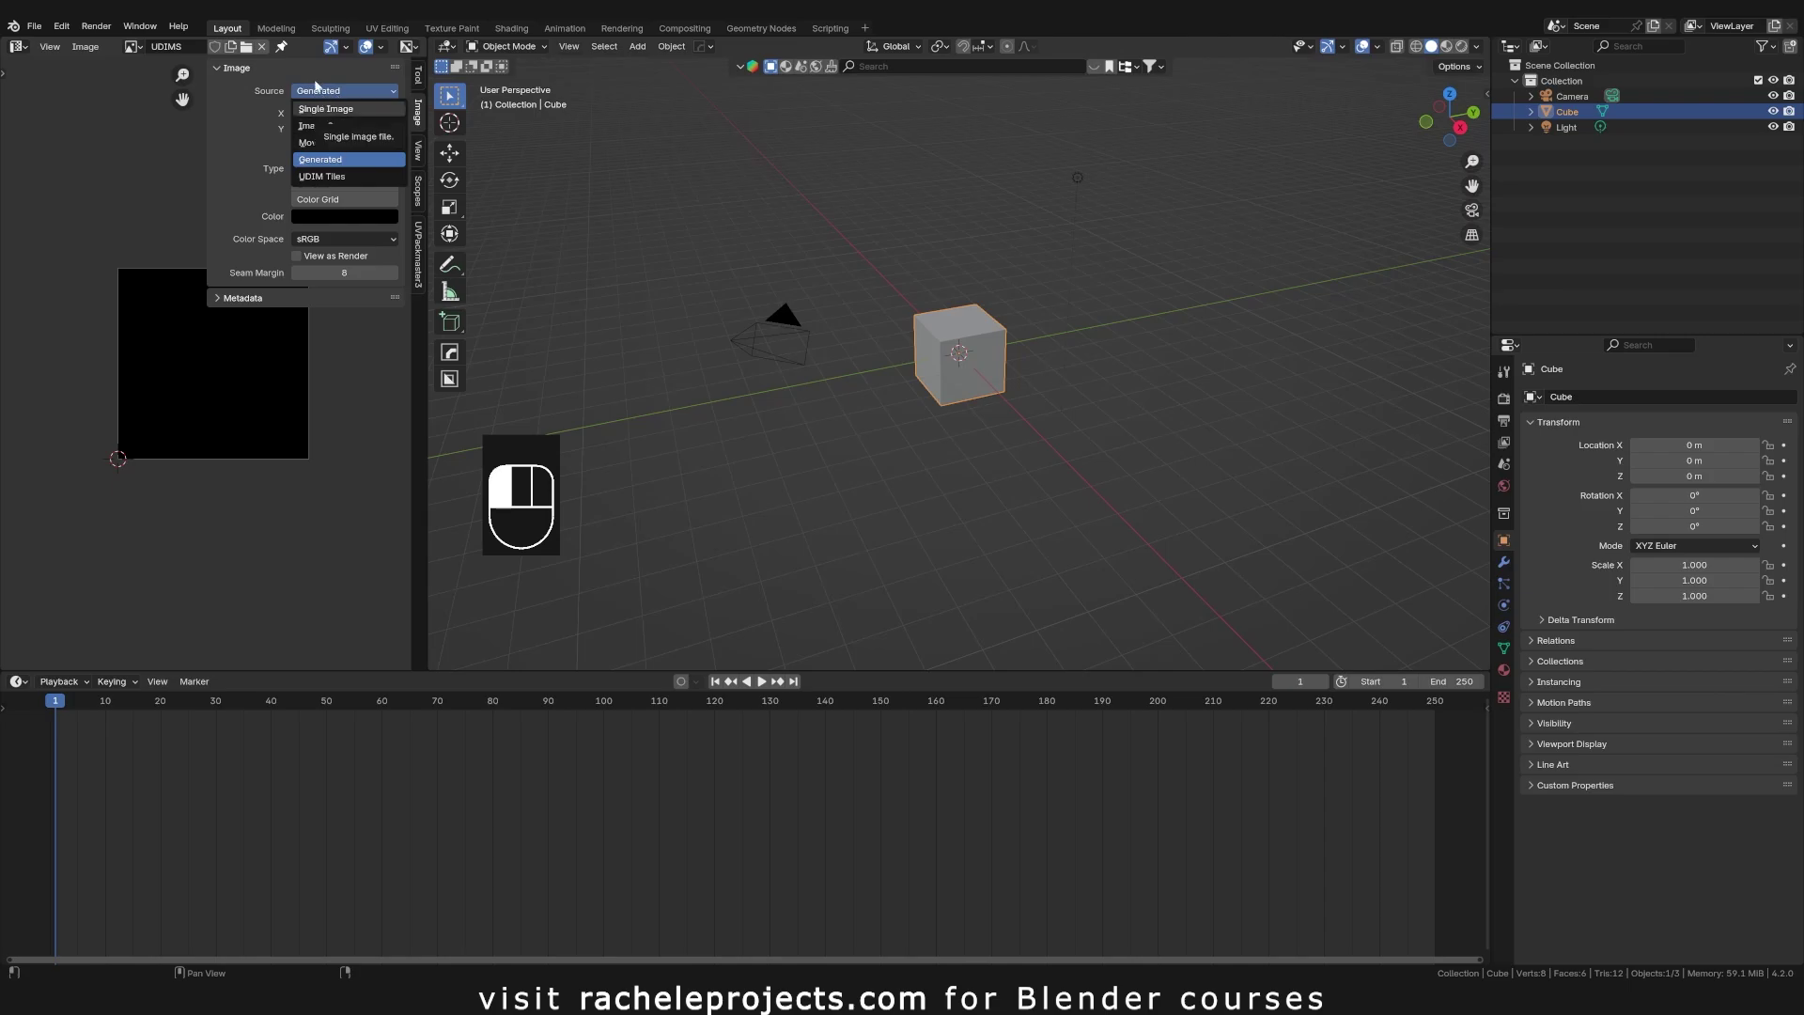
pyautogui.click(314, 93)
pyautogui.click(326, 178)
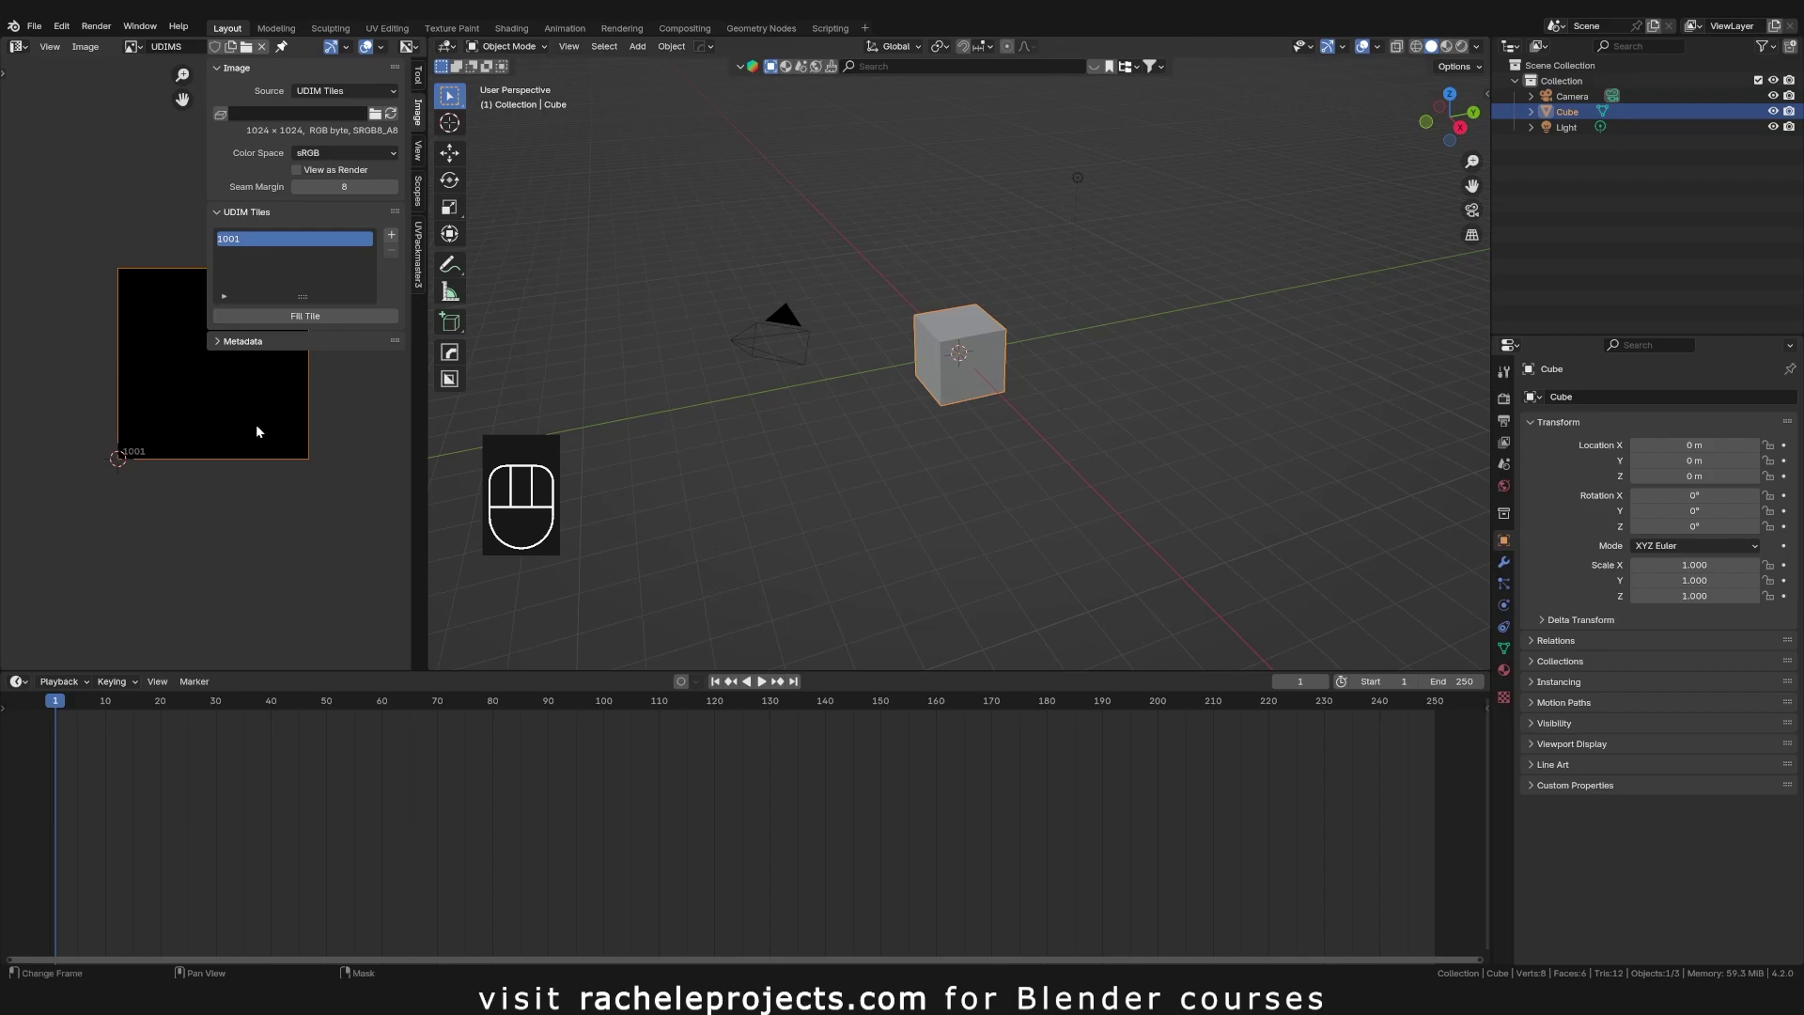
pyautogui.moveTo(256, 424); pyautogui.dragTo(185, 415, button='middle')
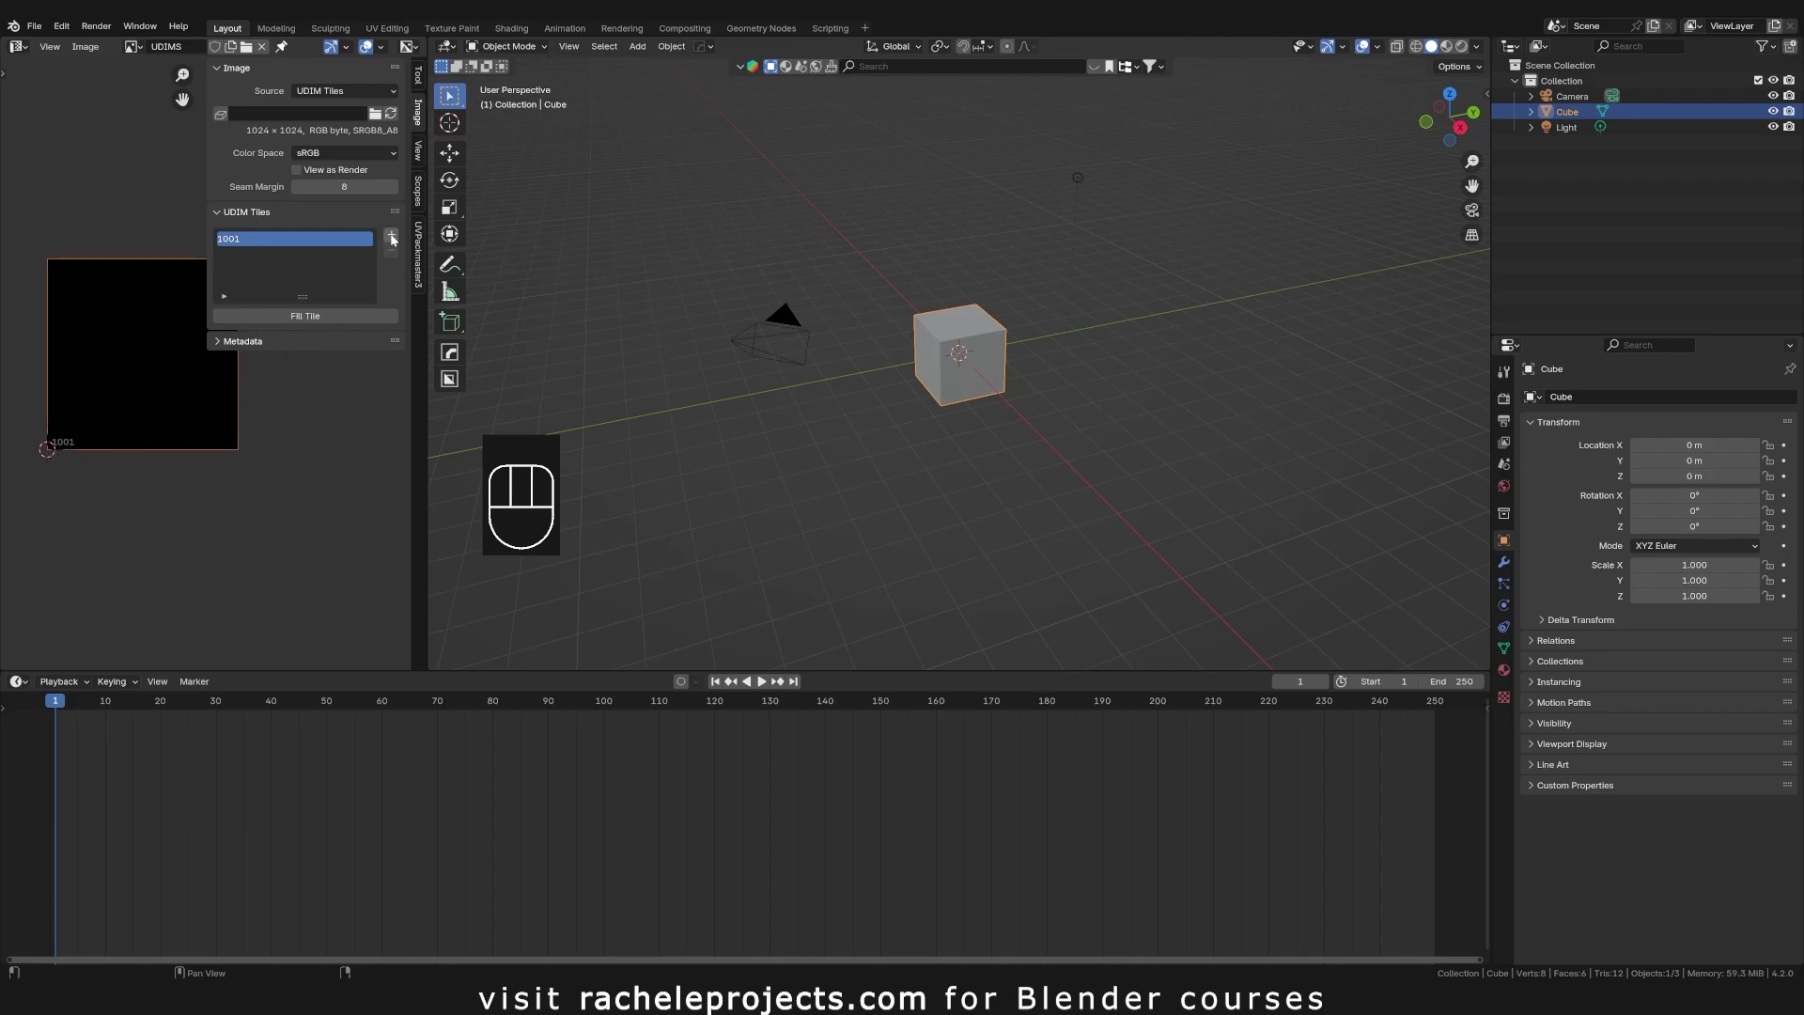
# Step: Add UDIM tile 1002 with width 1024 * 2 (2048 px) and a green fill colour
pyautogui.click(392, 235)
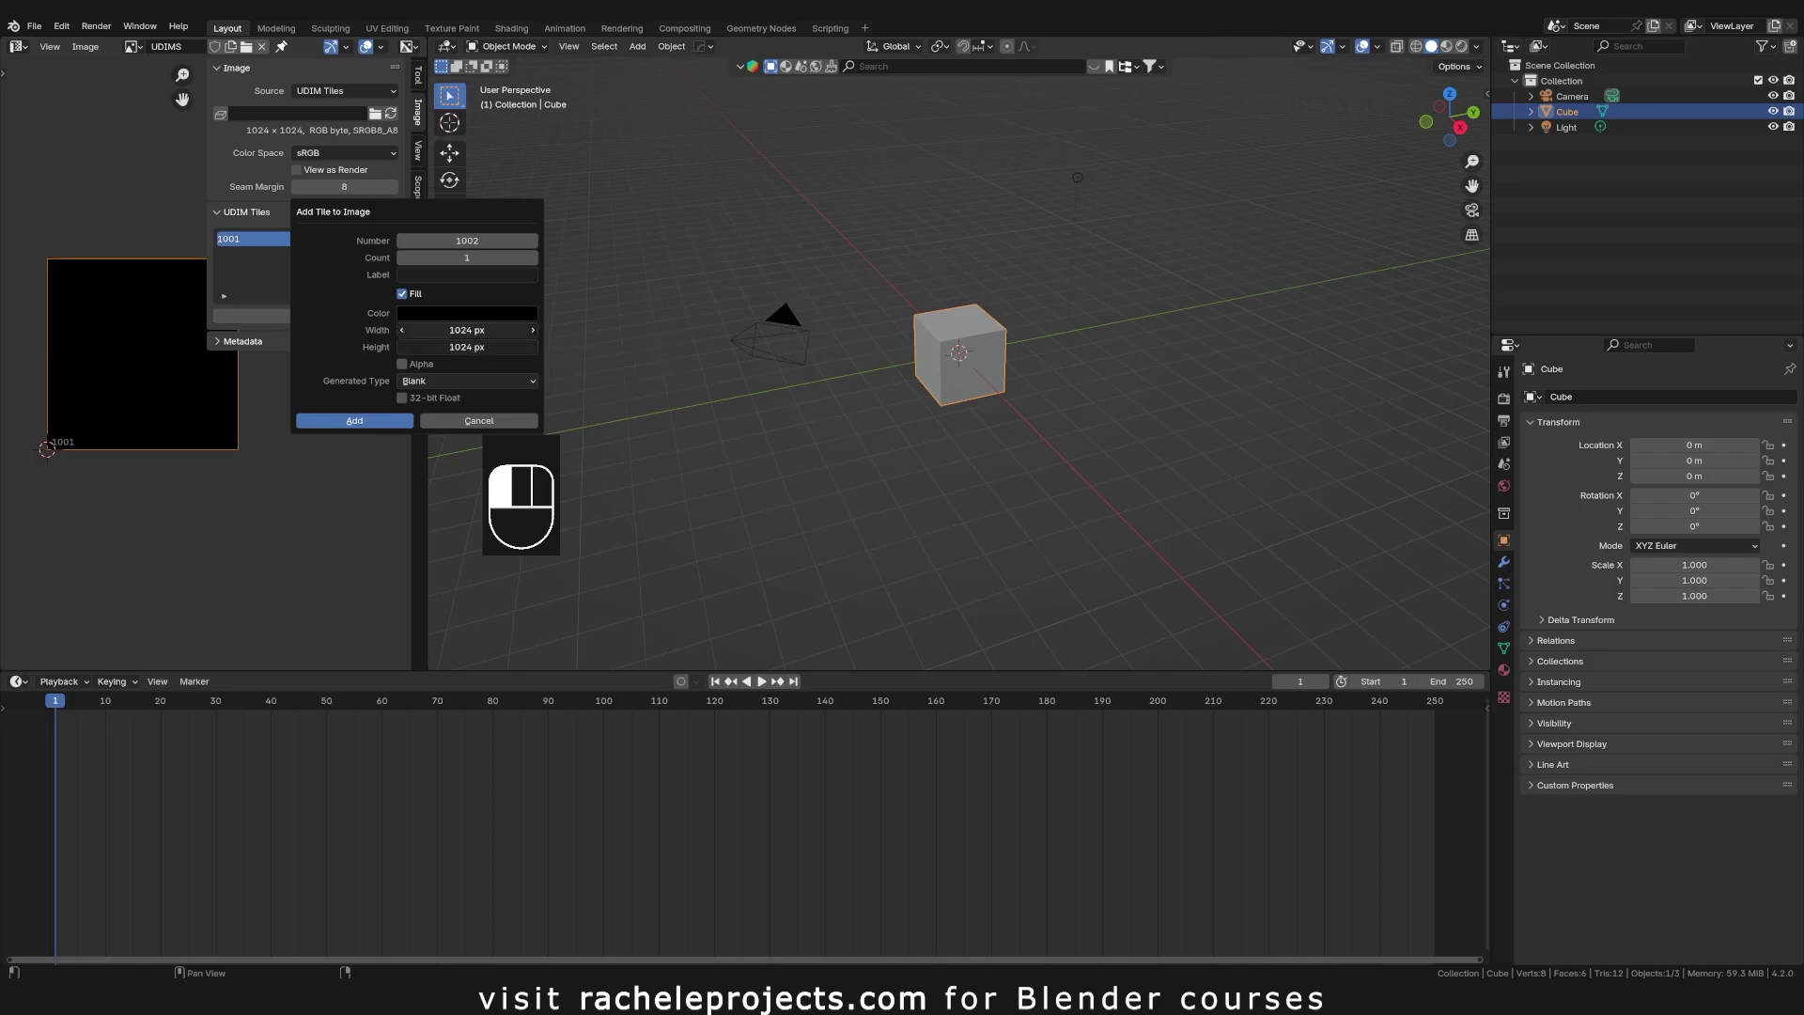
pyautogui.click(467, 330)
pyautogui.press('End')
pyautogui.write('* 2')
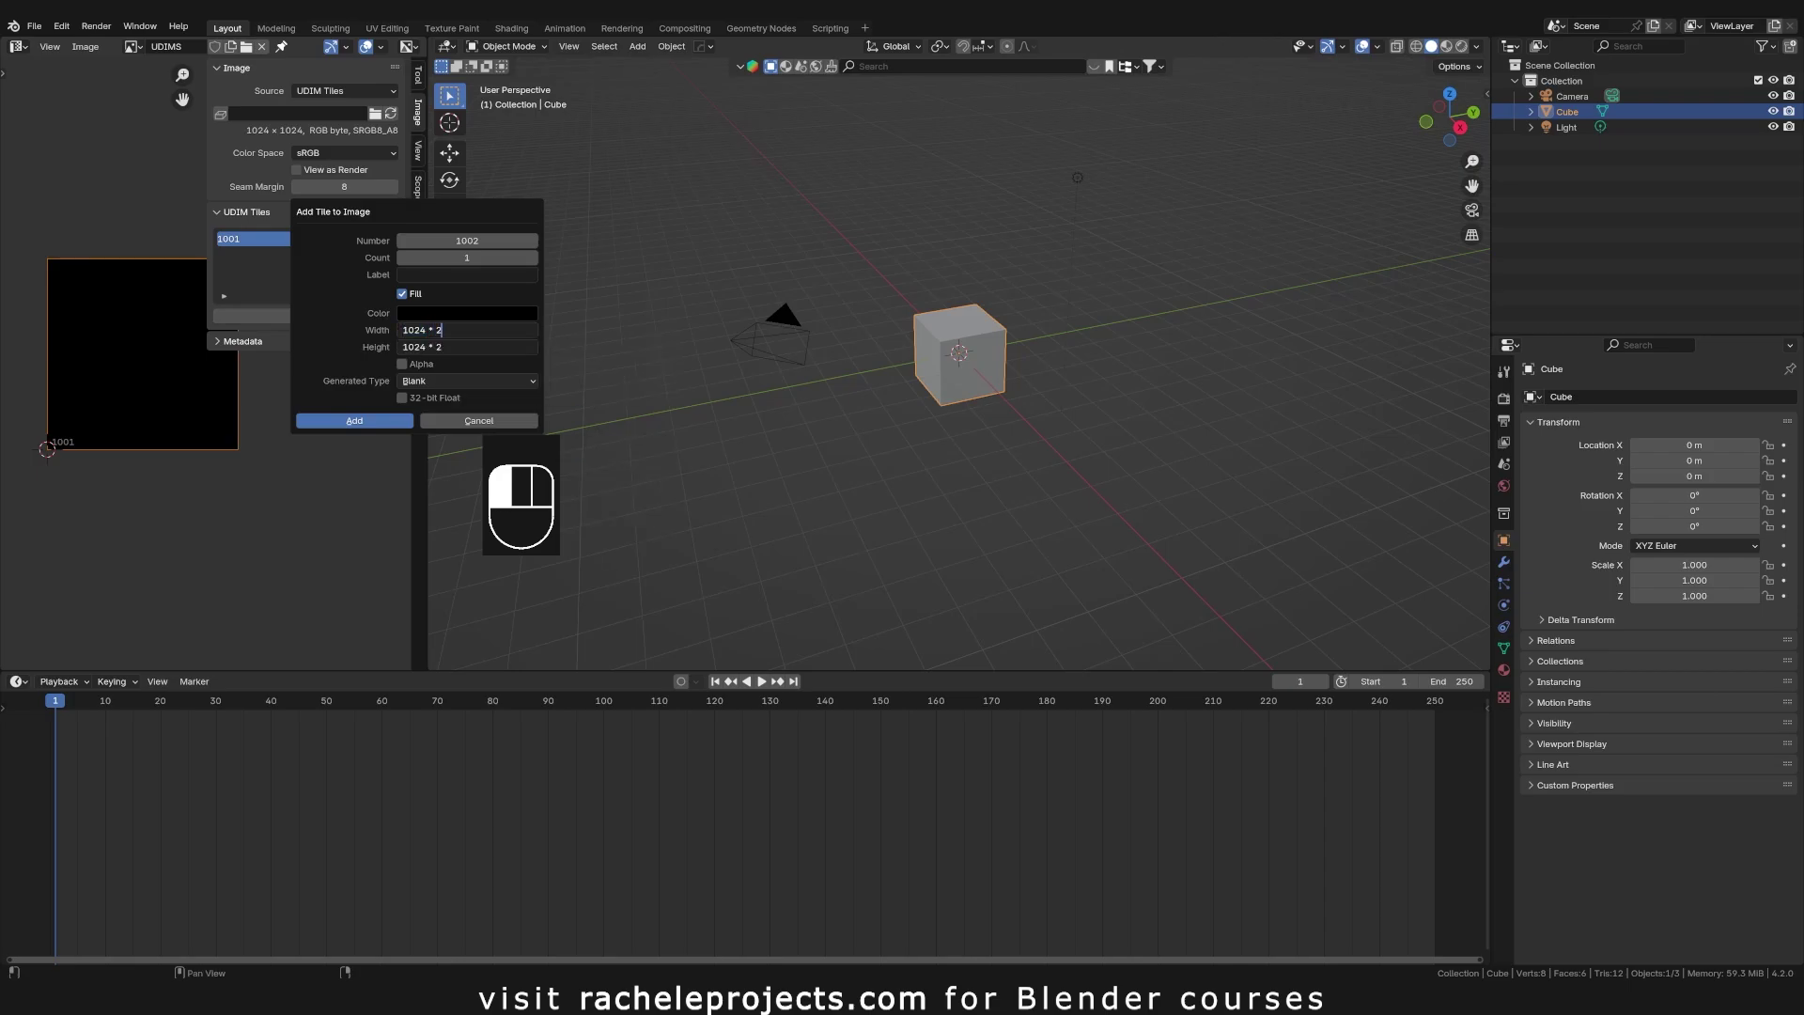
pyautogui.press('Return')
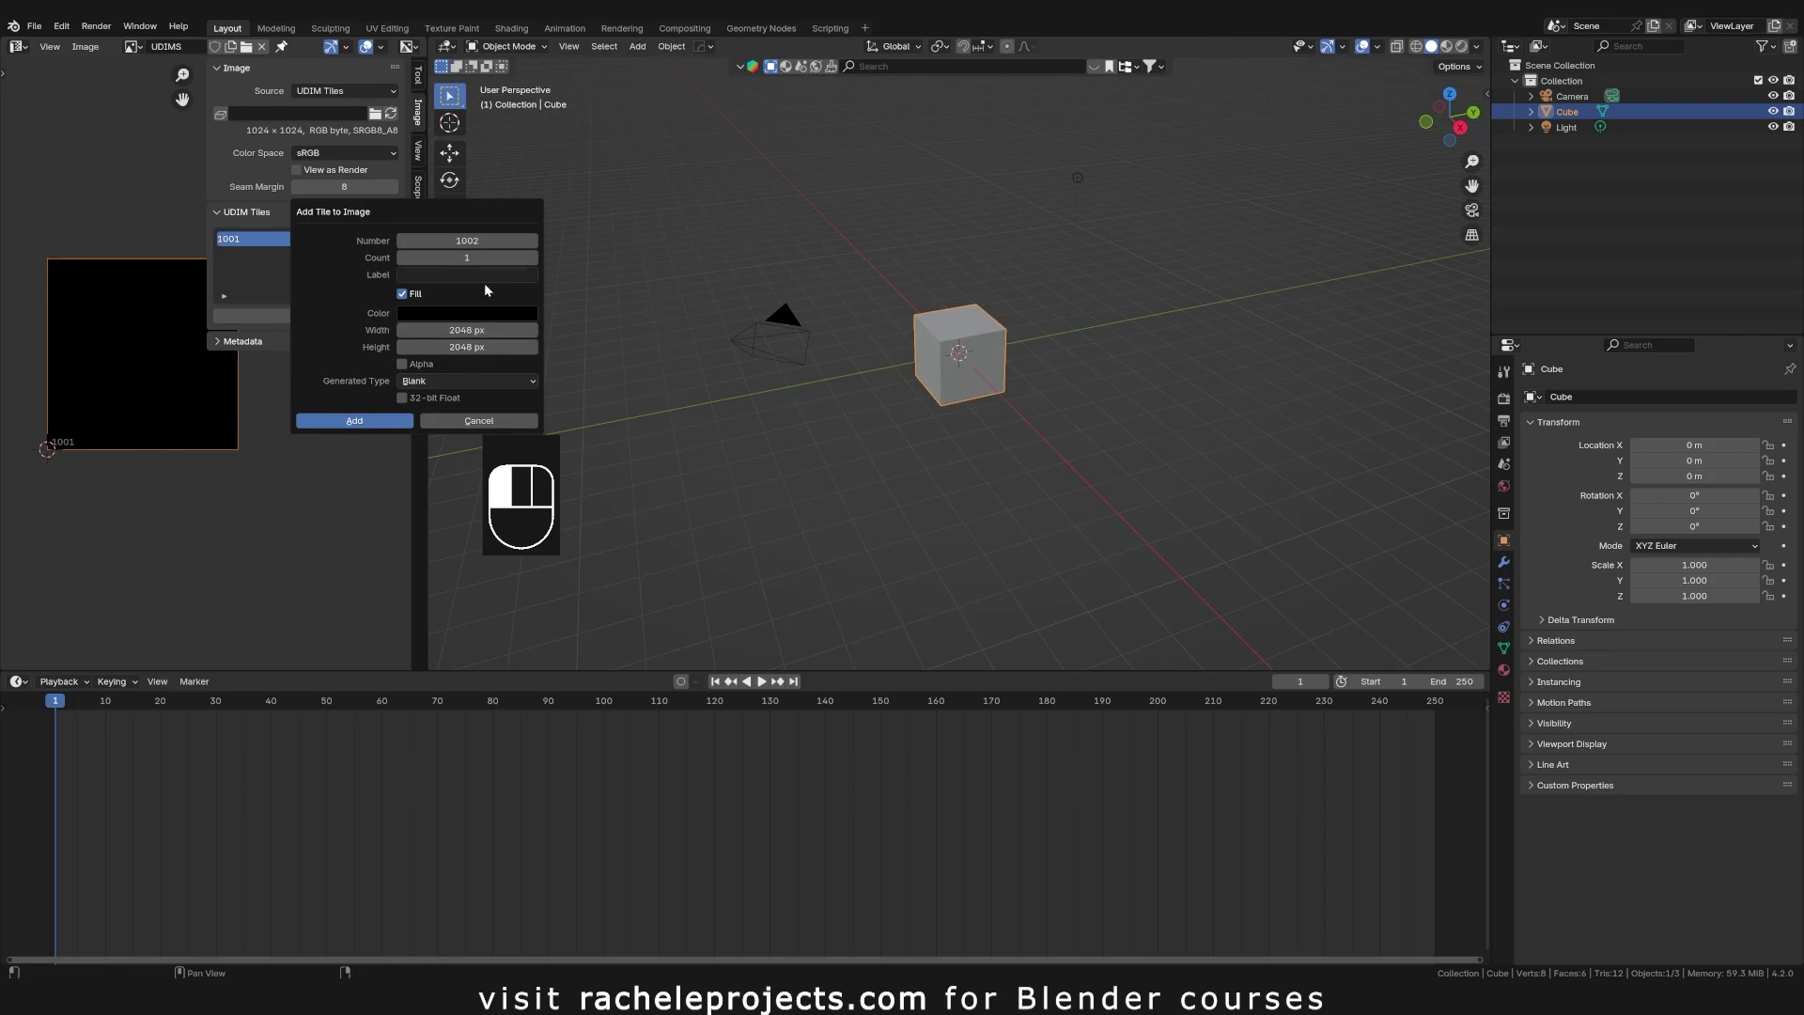
pyautogui.click(483, 313)
pyautogui.moveTo(561, 163); pyautogui.dragTo(561, 66)
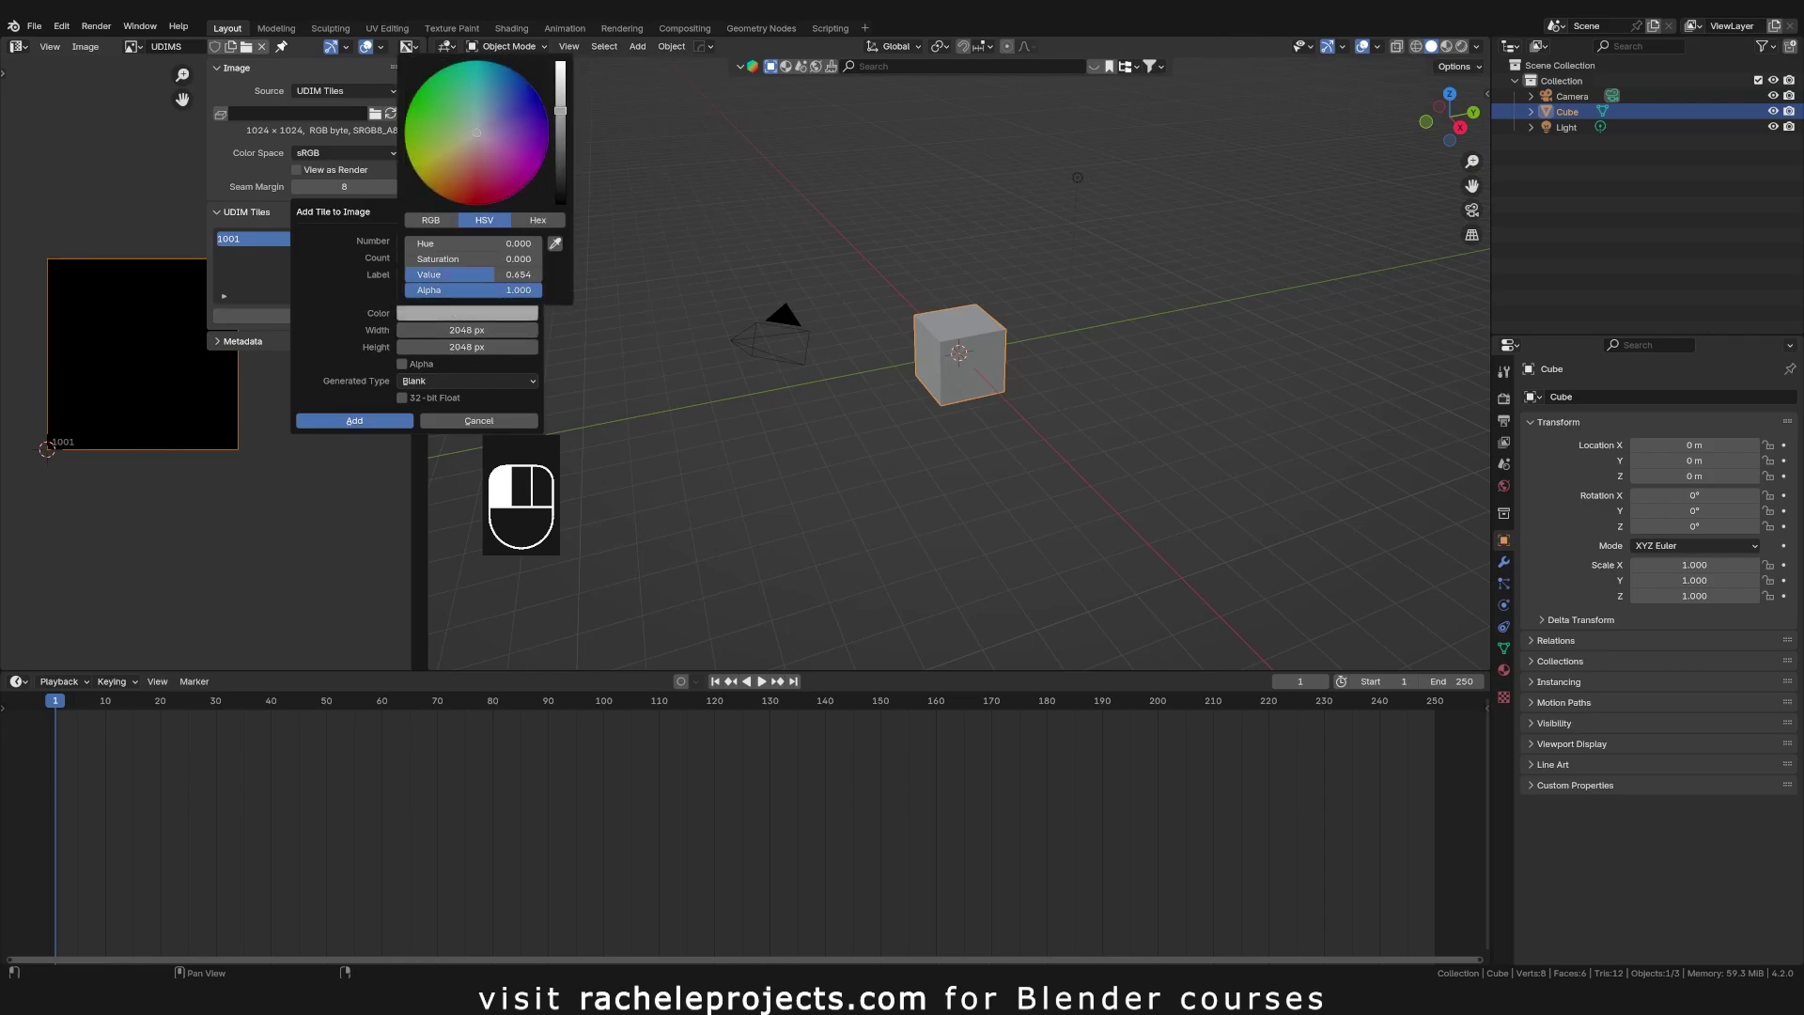
pyautogui.click(538, 155)
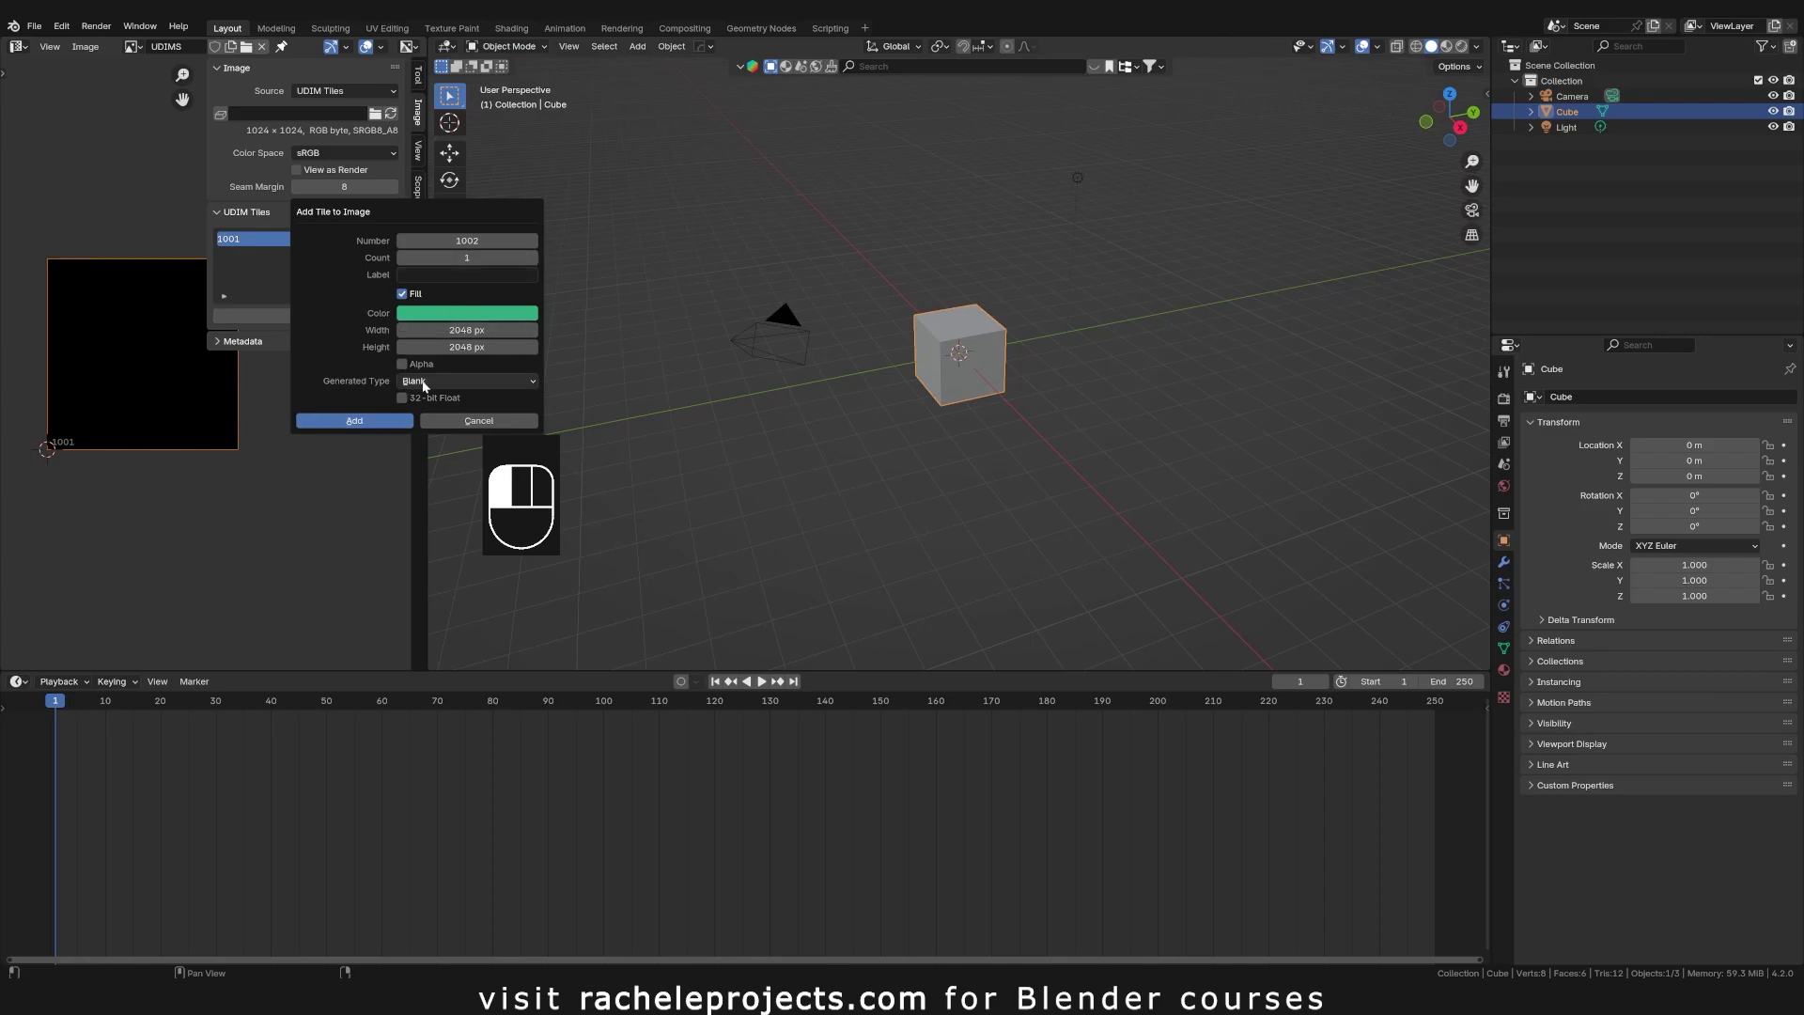
pyautogui.click(354, 421)
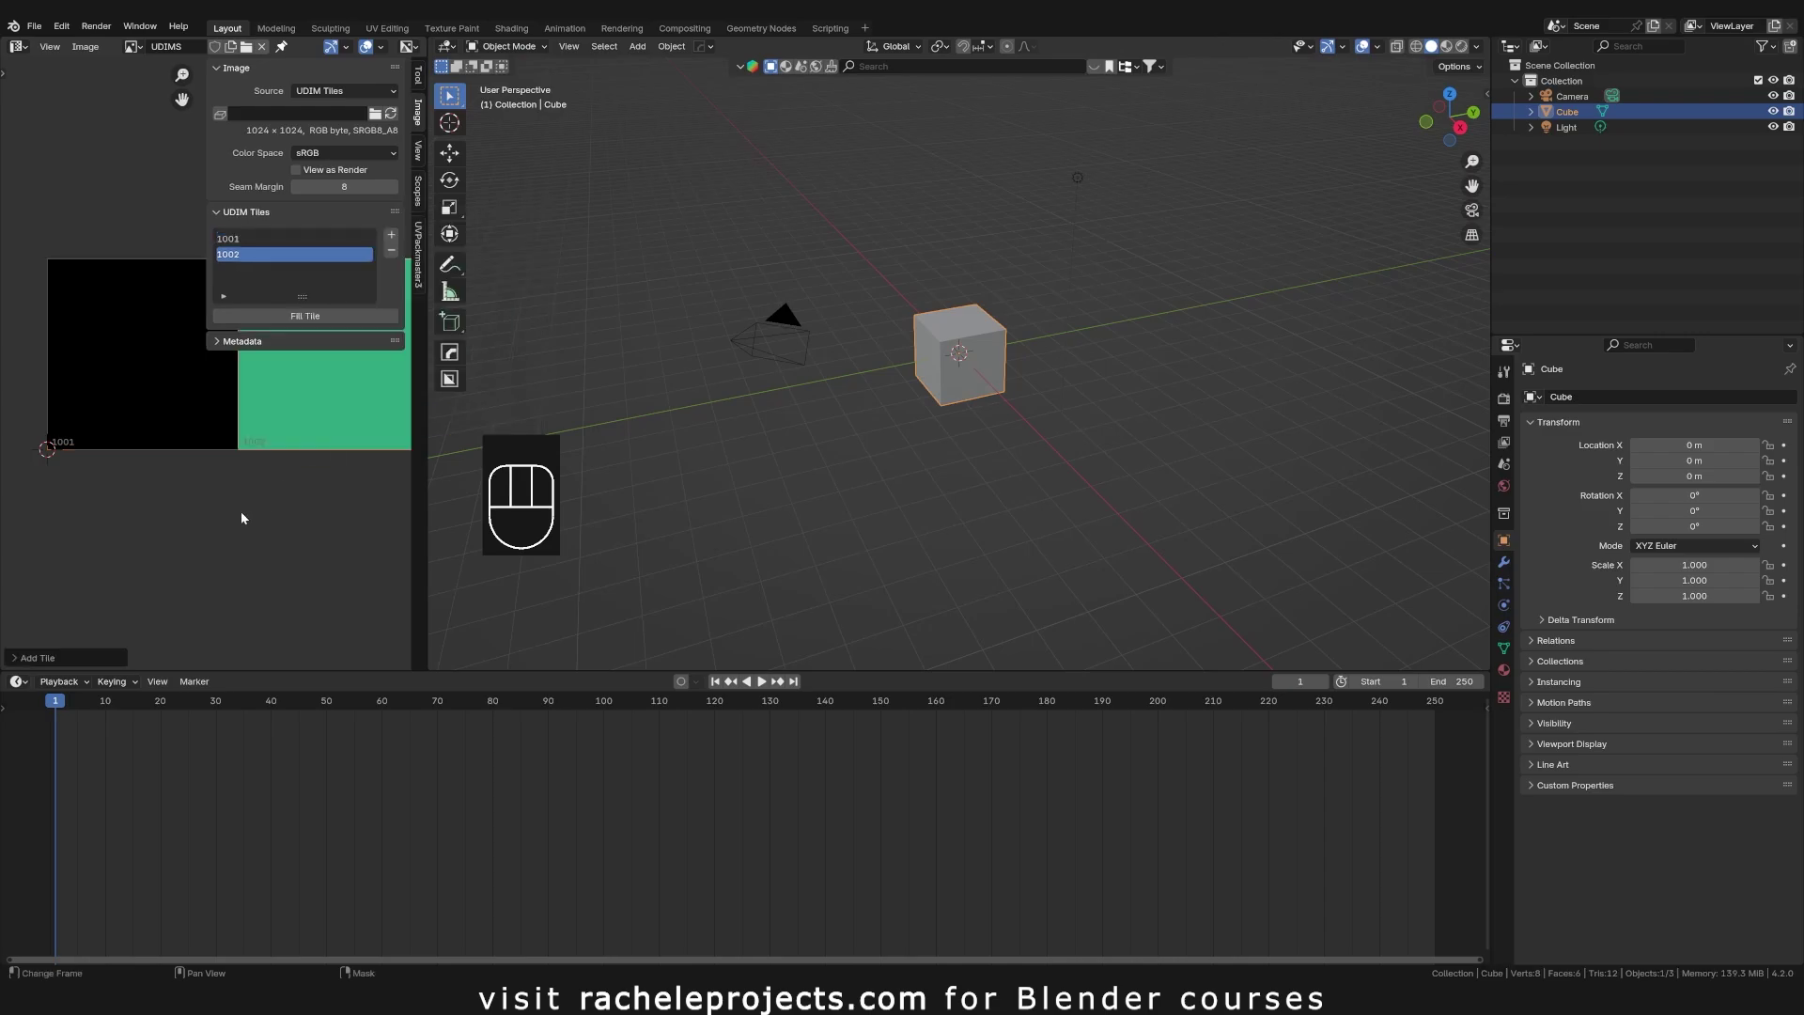
pyautogui.scroll(-3, 383, 471)
pyautogui.moveTo(383, 471); pyautogui.dragTo(266, 527, button='middle')
pyautogui.scroll(1, 305, 524)
pyautogui.scroll(3, 281, 521)
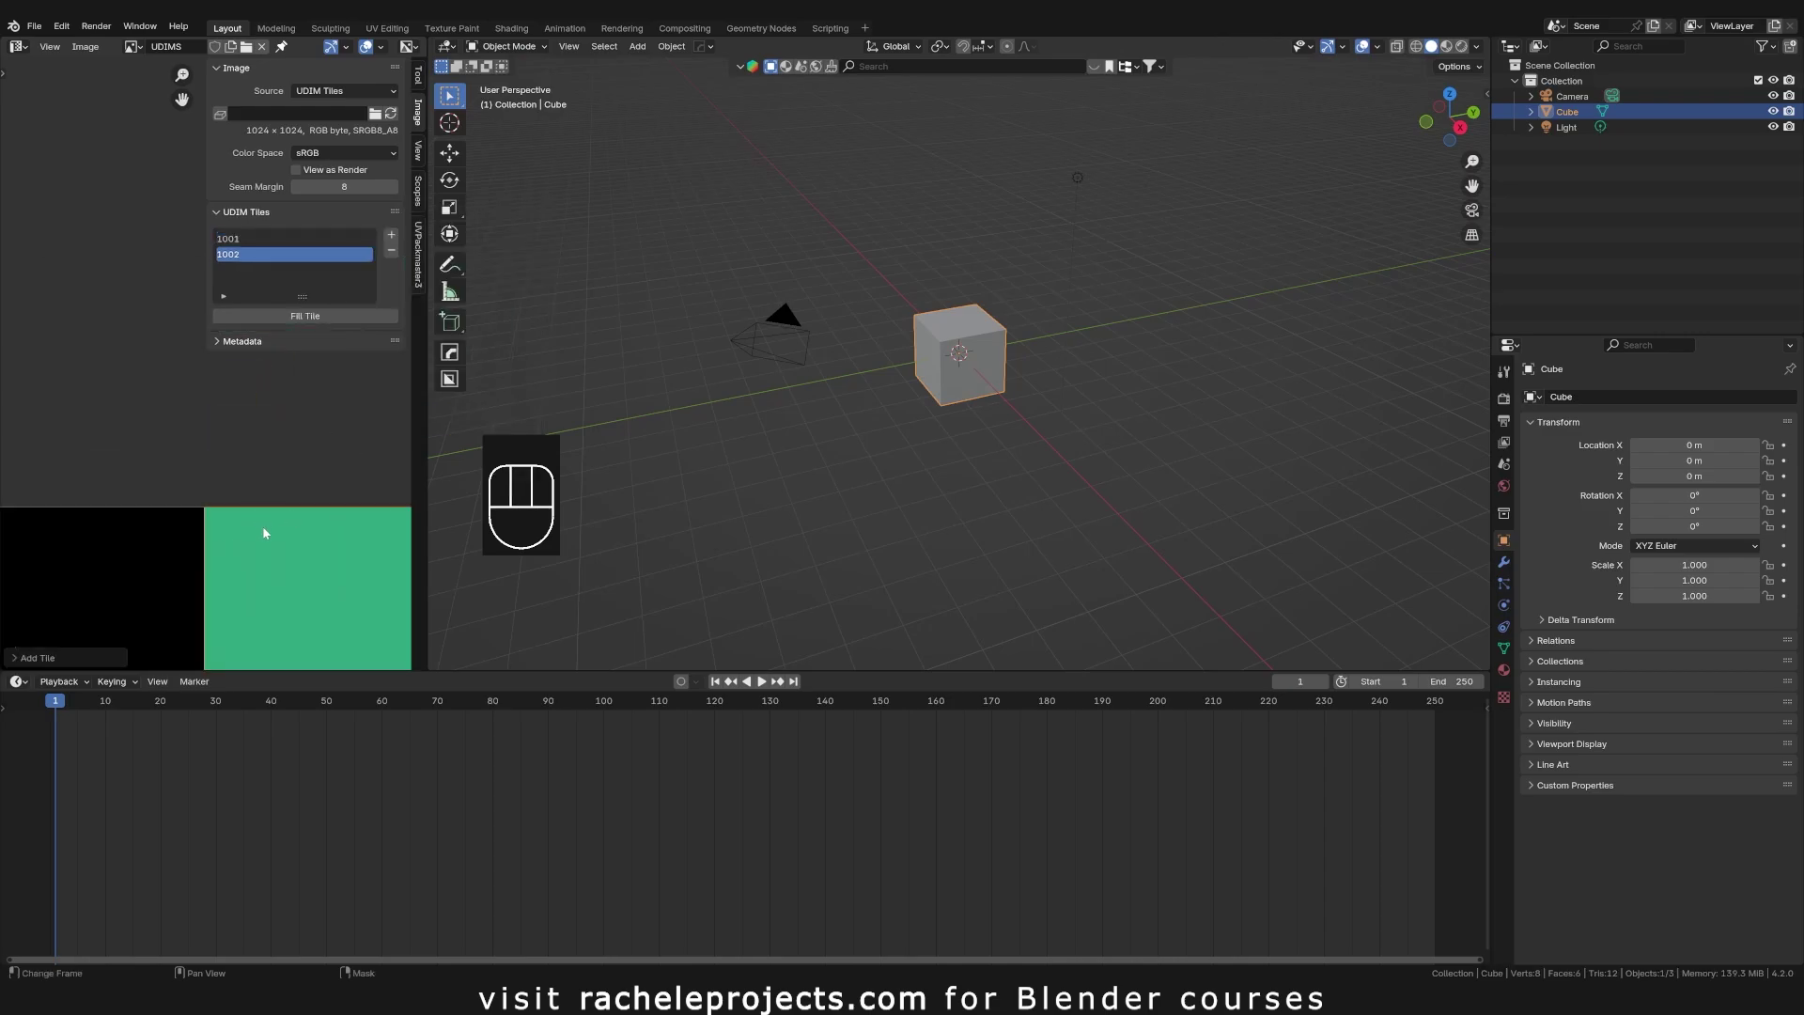
pyautogui.scroll(-3, 259, 527)
pyautogui.middleClick(252, 521)
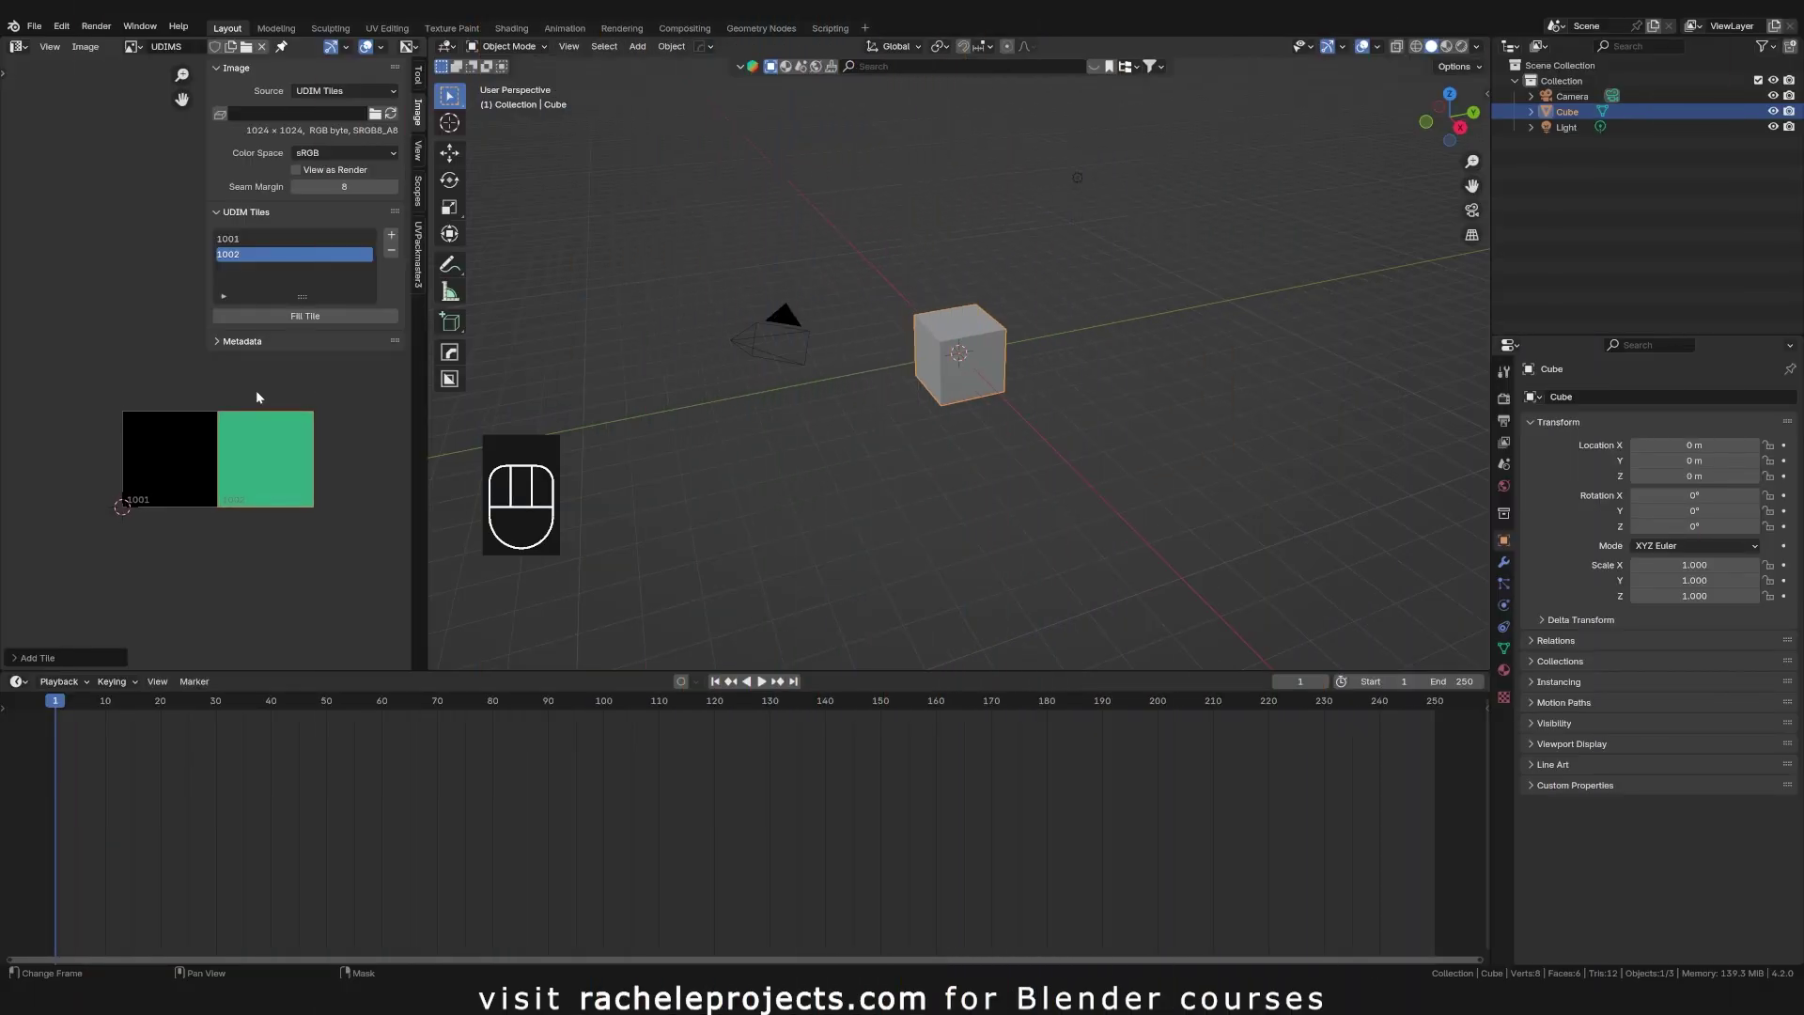
# Step: Hide the sidebar, select the cube, and enter Edit Mode
pyautogui.press('n')
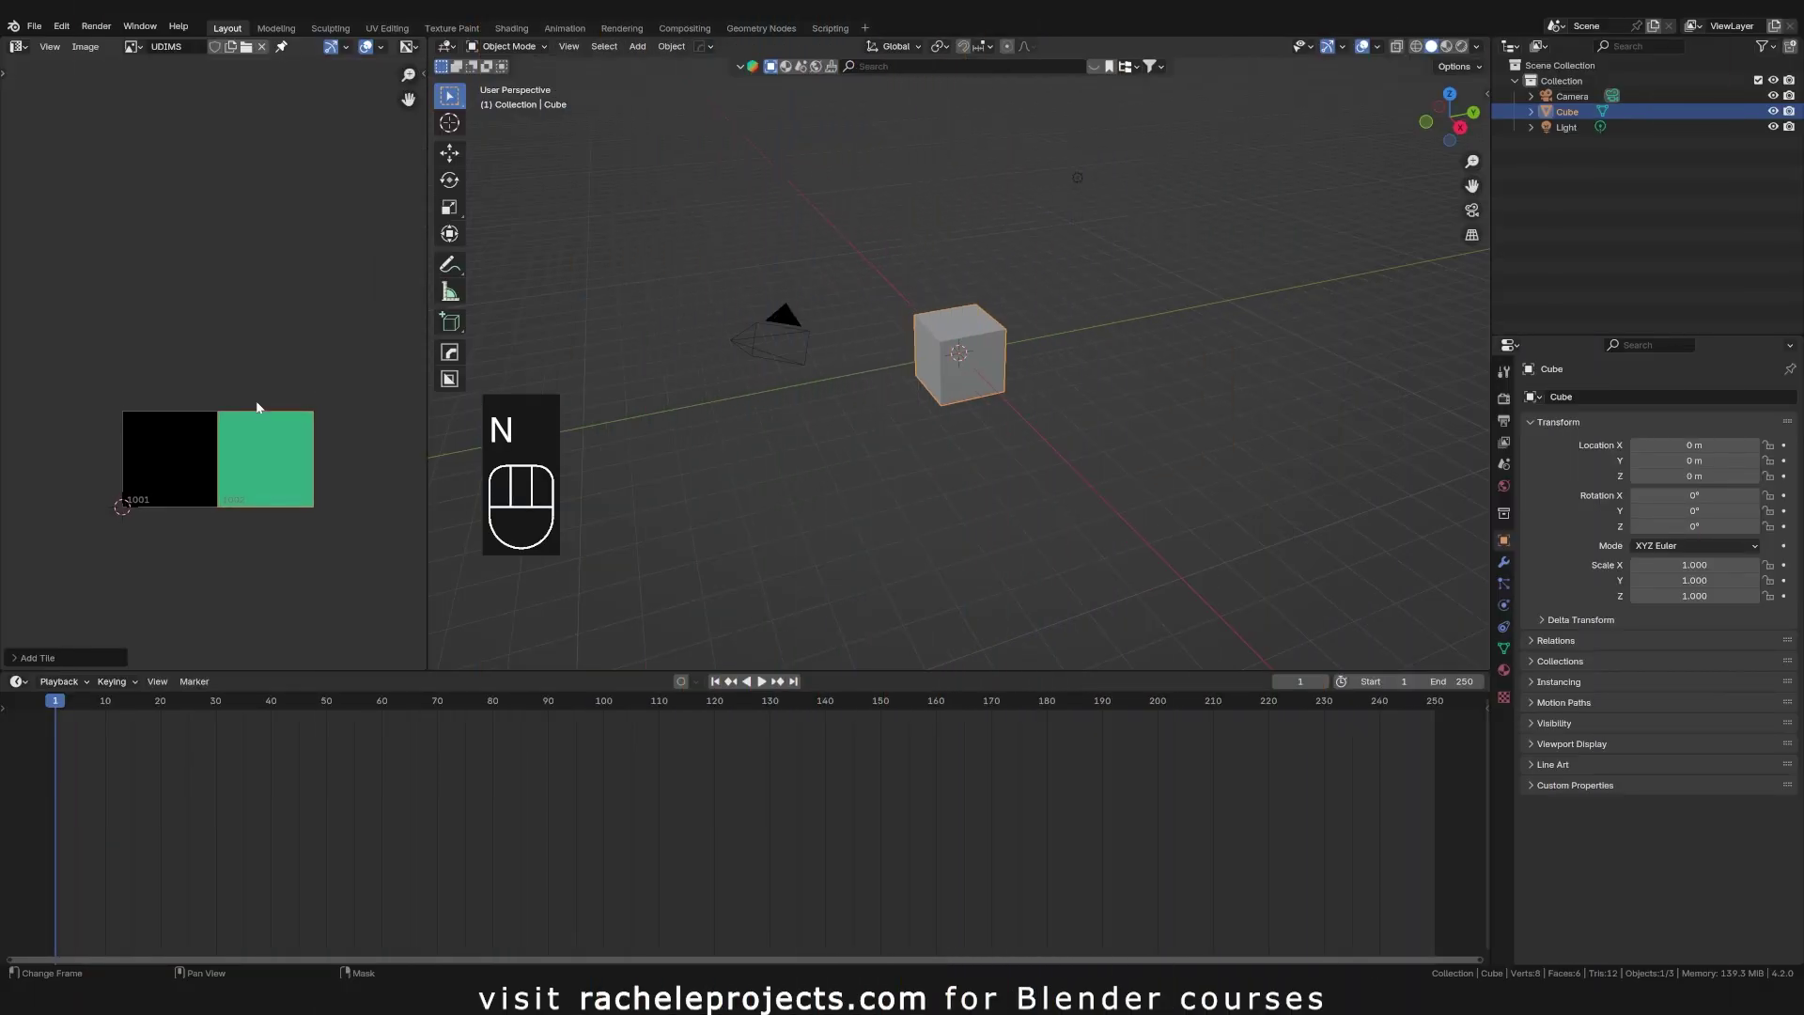
pyautogui.moveTo(246, 509); pyautogui.dragTo(262, 444, button='middle')
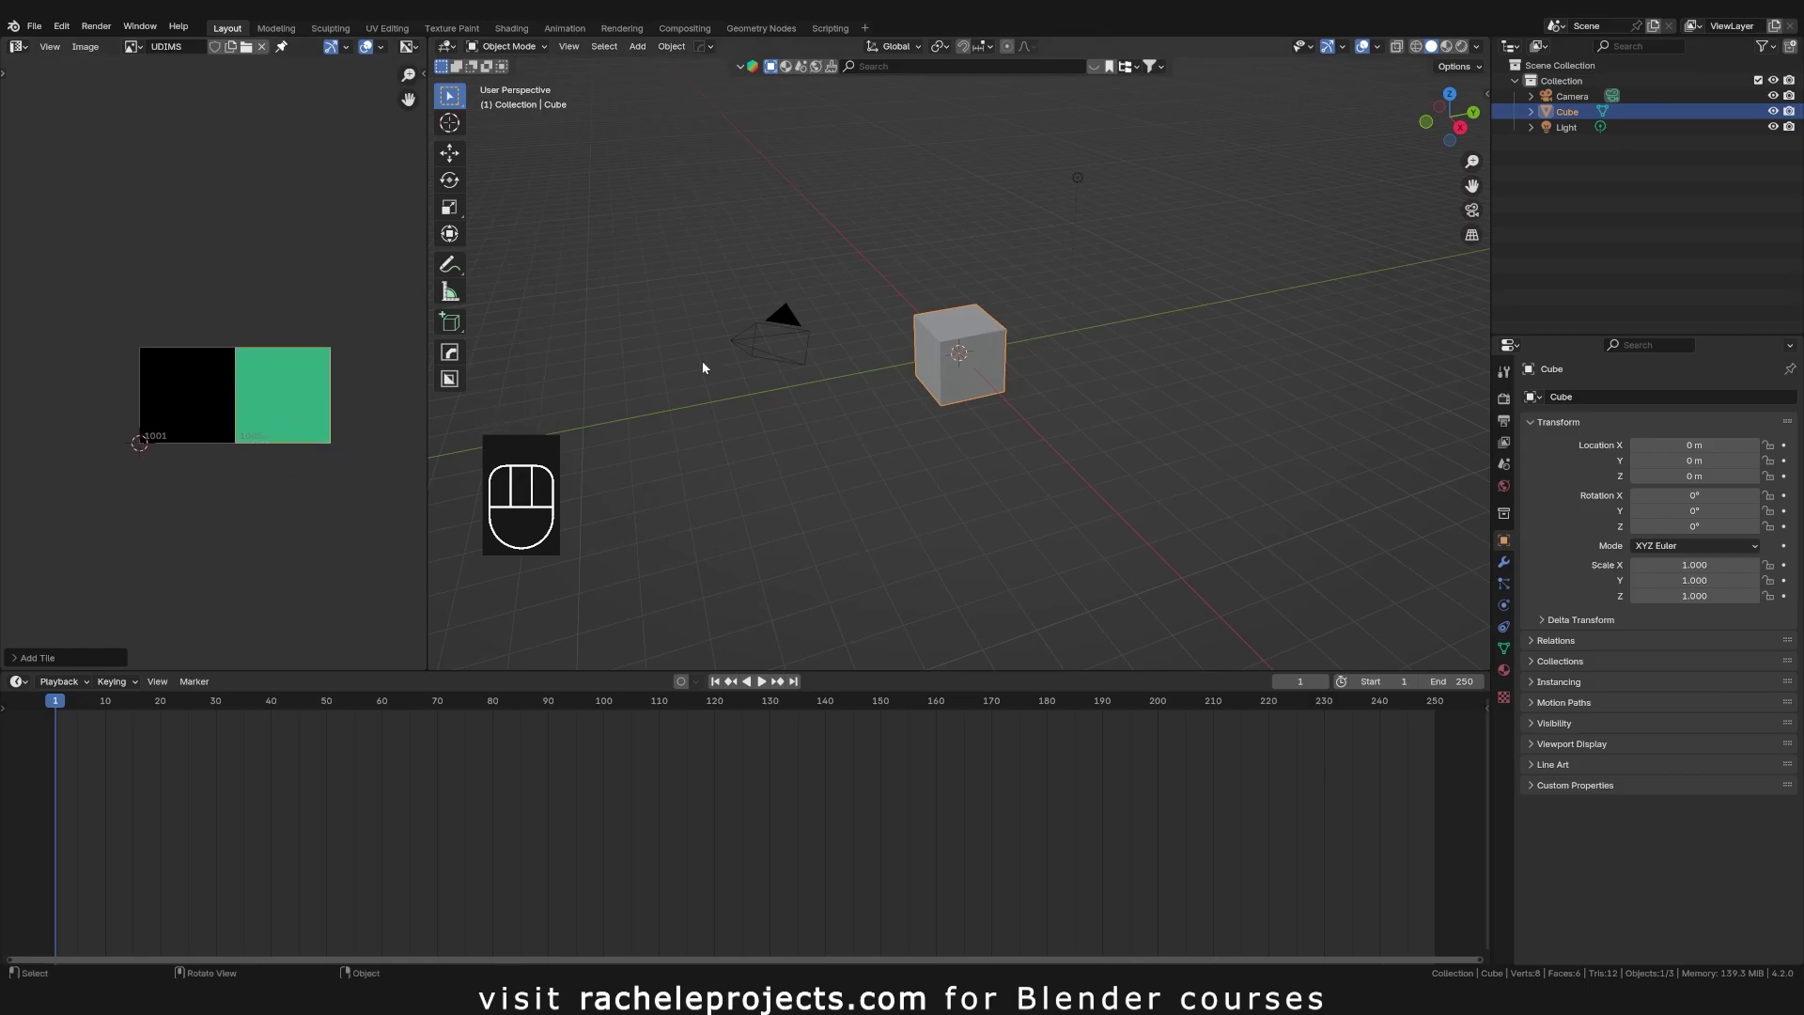
pyautogui.click(994, 356)
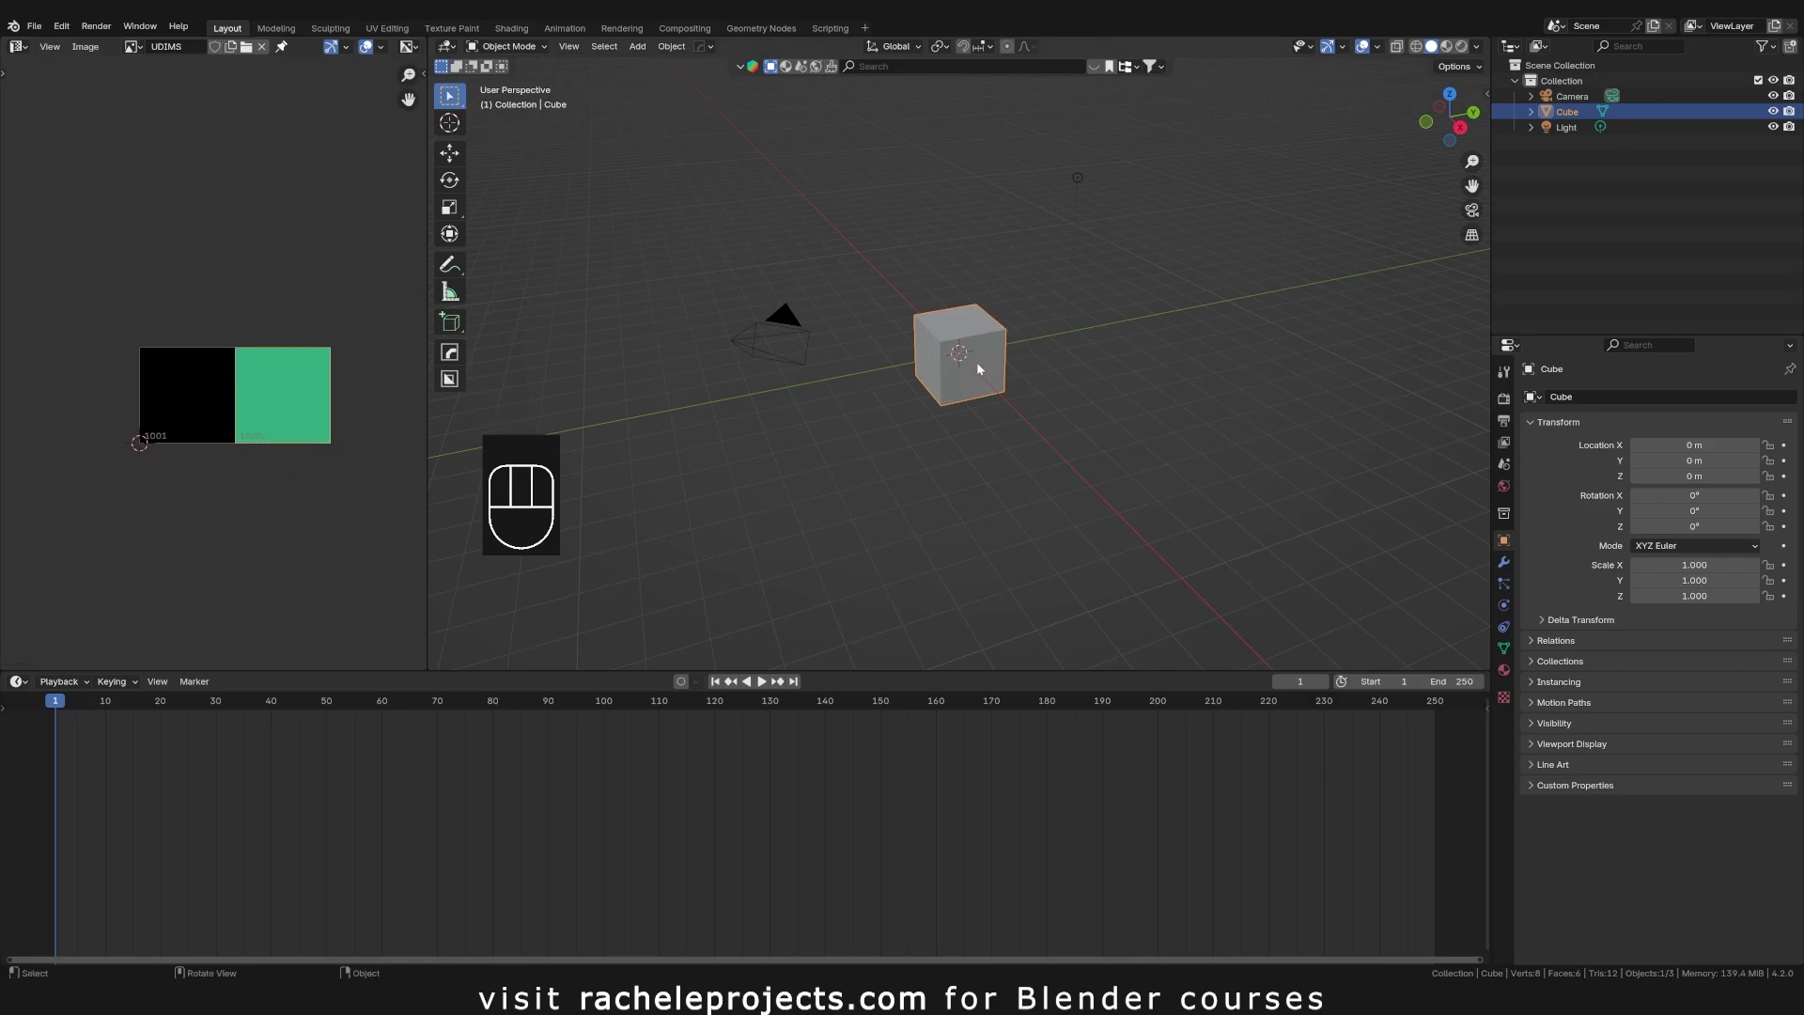
pyautogui.press('Tab')
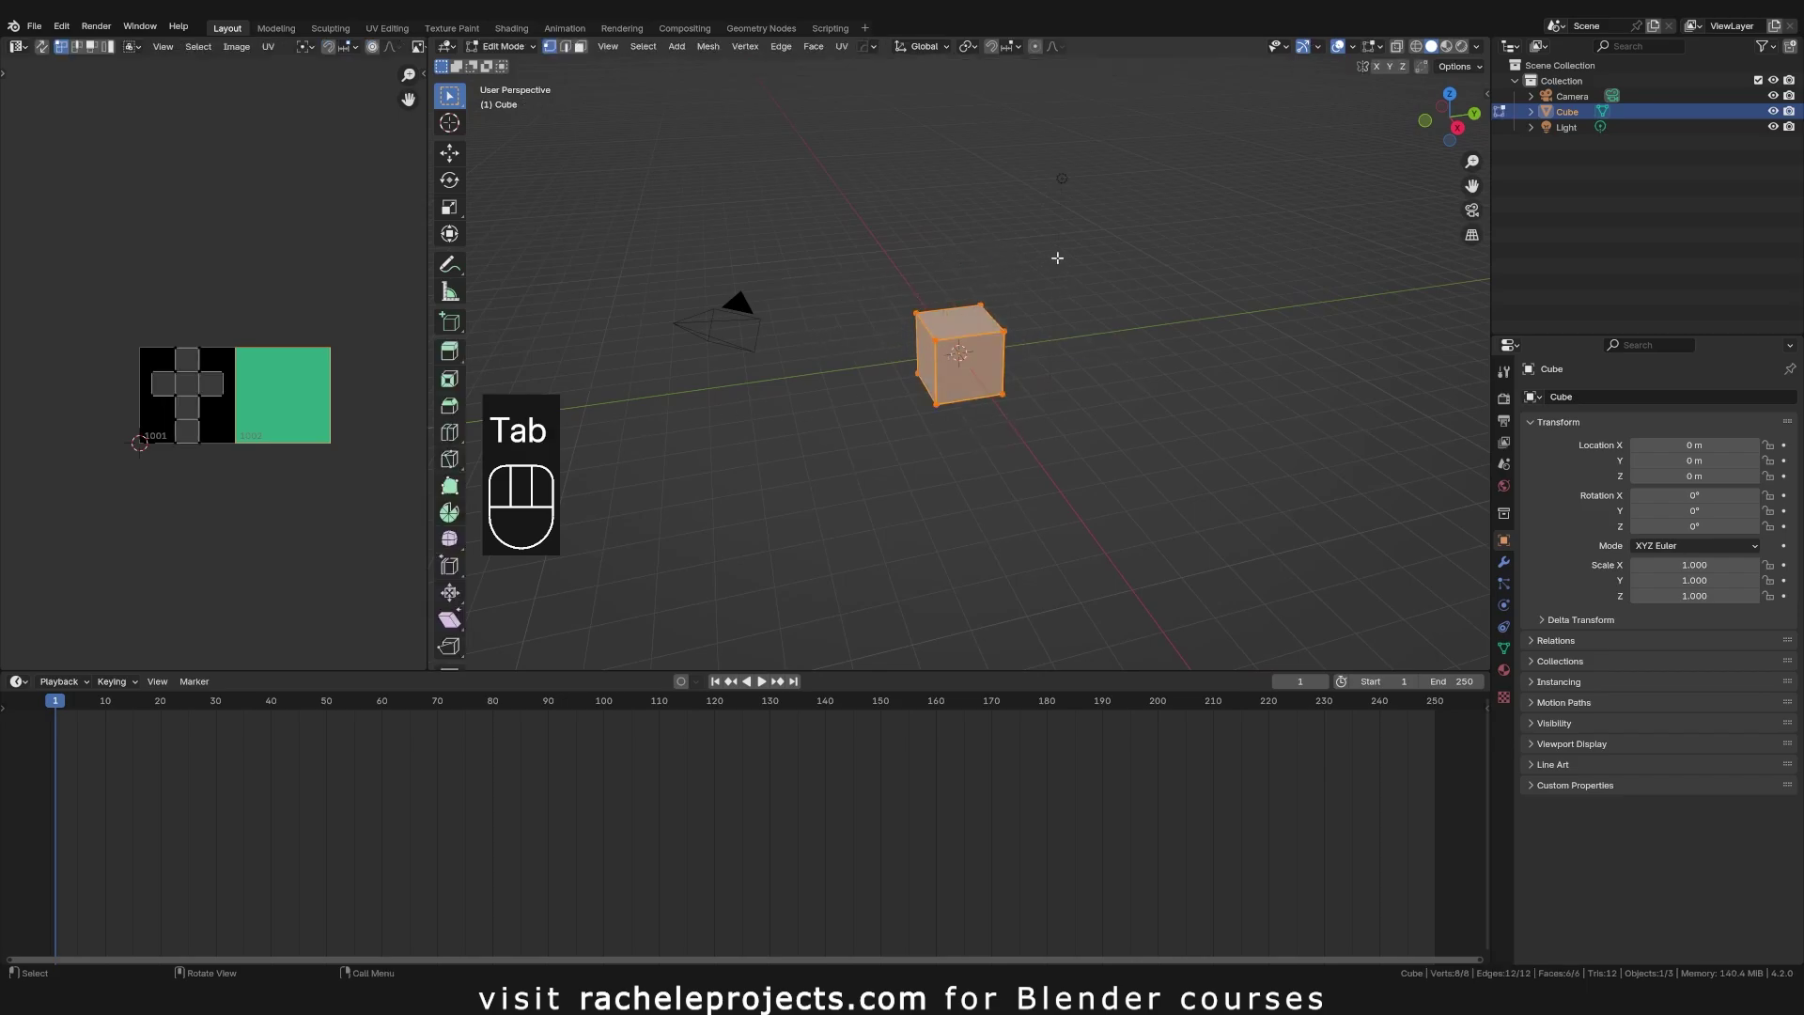
# Step: In UV face select, pick the right face of the UV cross, then the cube's top vertex
pyautogui.moveTo(1040, 314); pyautogui.dragTo(918, 360, button='middle')
pyautogui.scroll(2, 1006, 310)
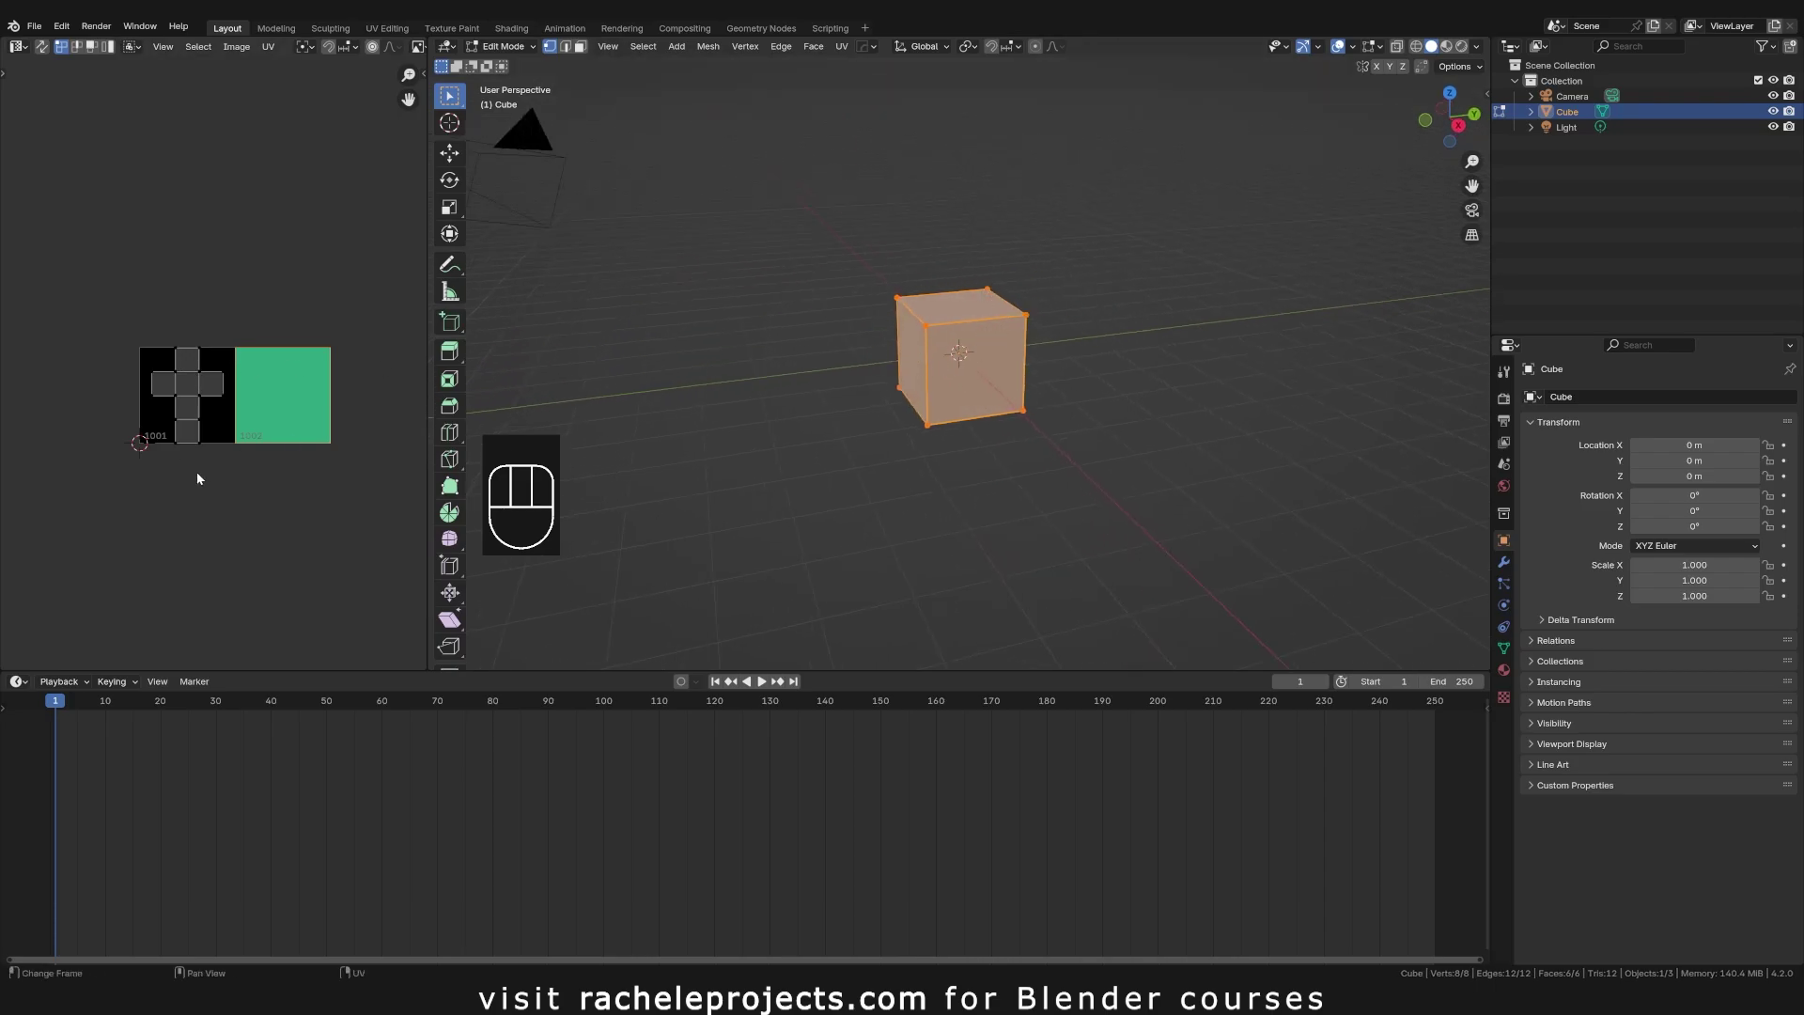
pyautogui.scroll(4, 166, 400)
pyautogui.moveTo(167, 376); pyautogui.dragTo(166, 352, button='middle')
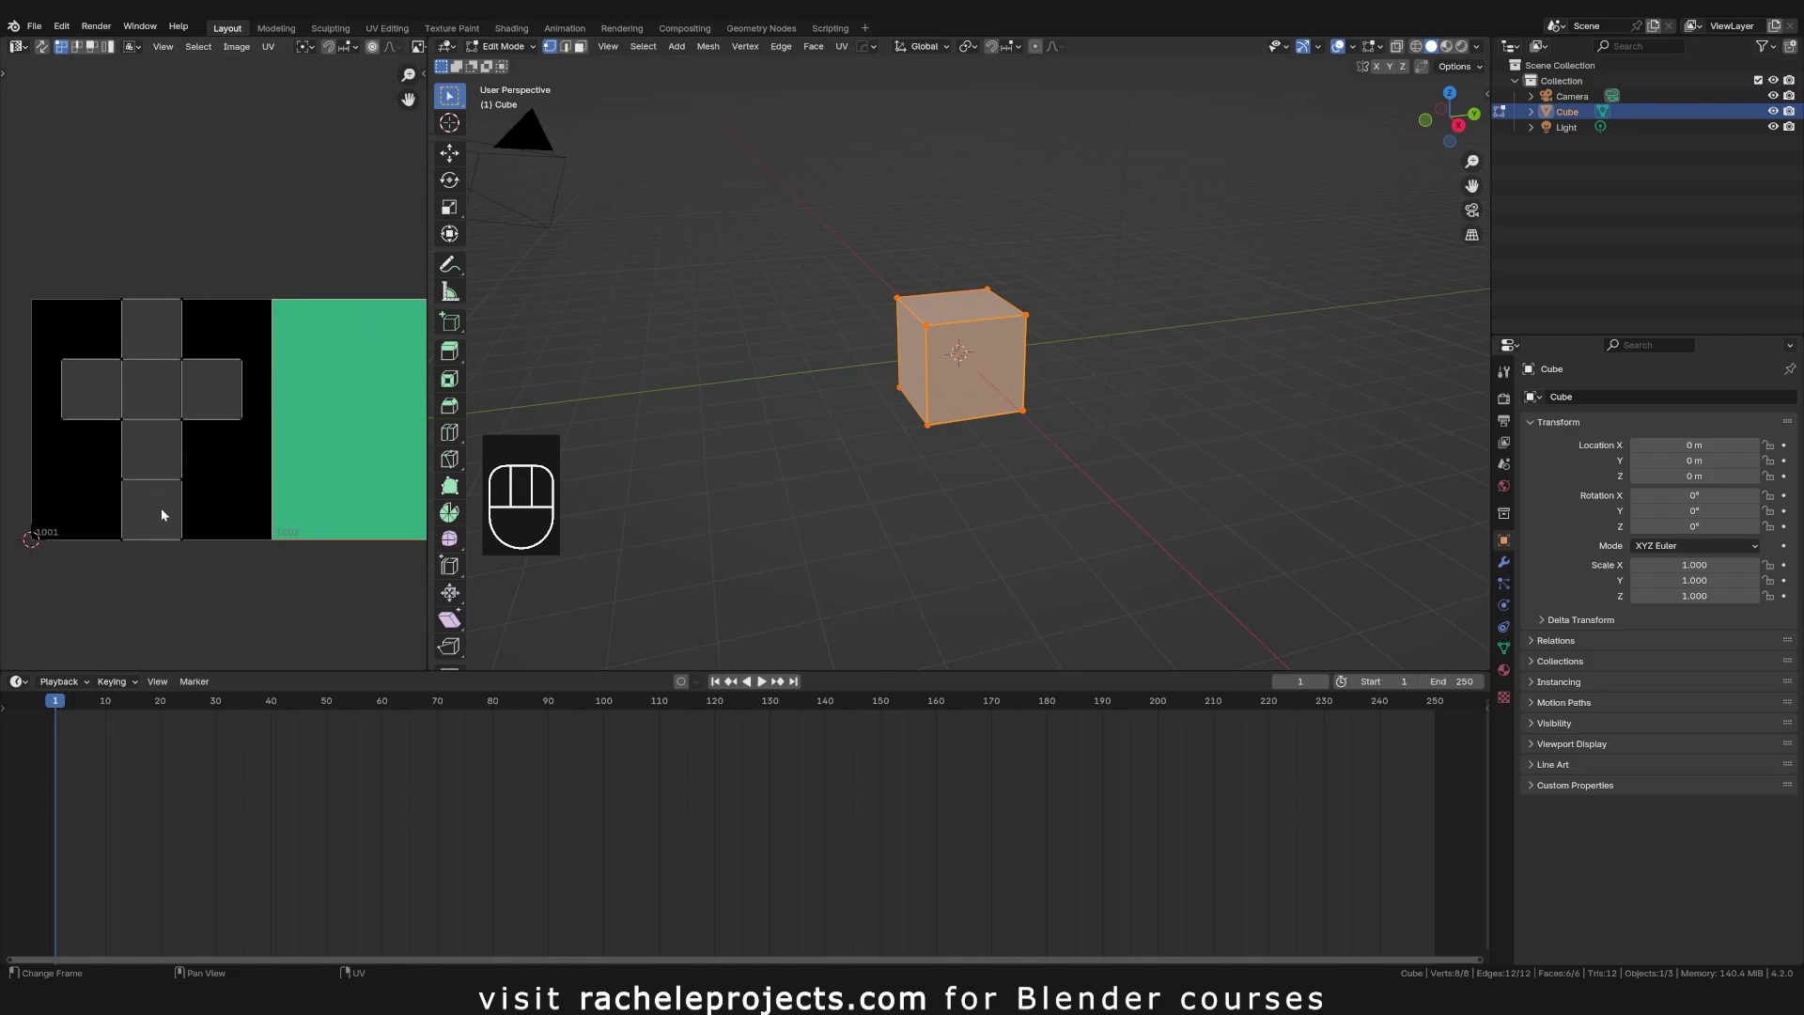
pyautogui.press('3')
pyautogui.click(214, 392)
pyautogui.scroll(-2, 217, 404)
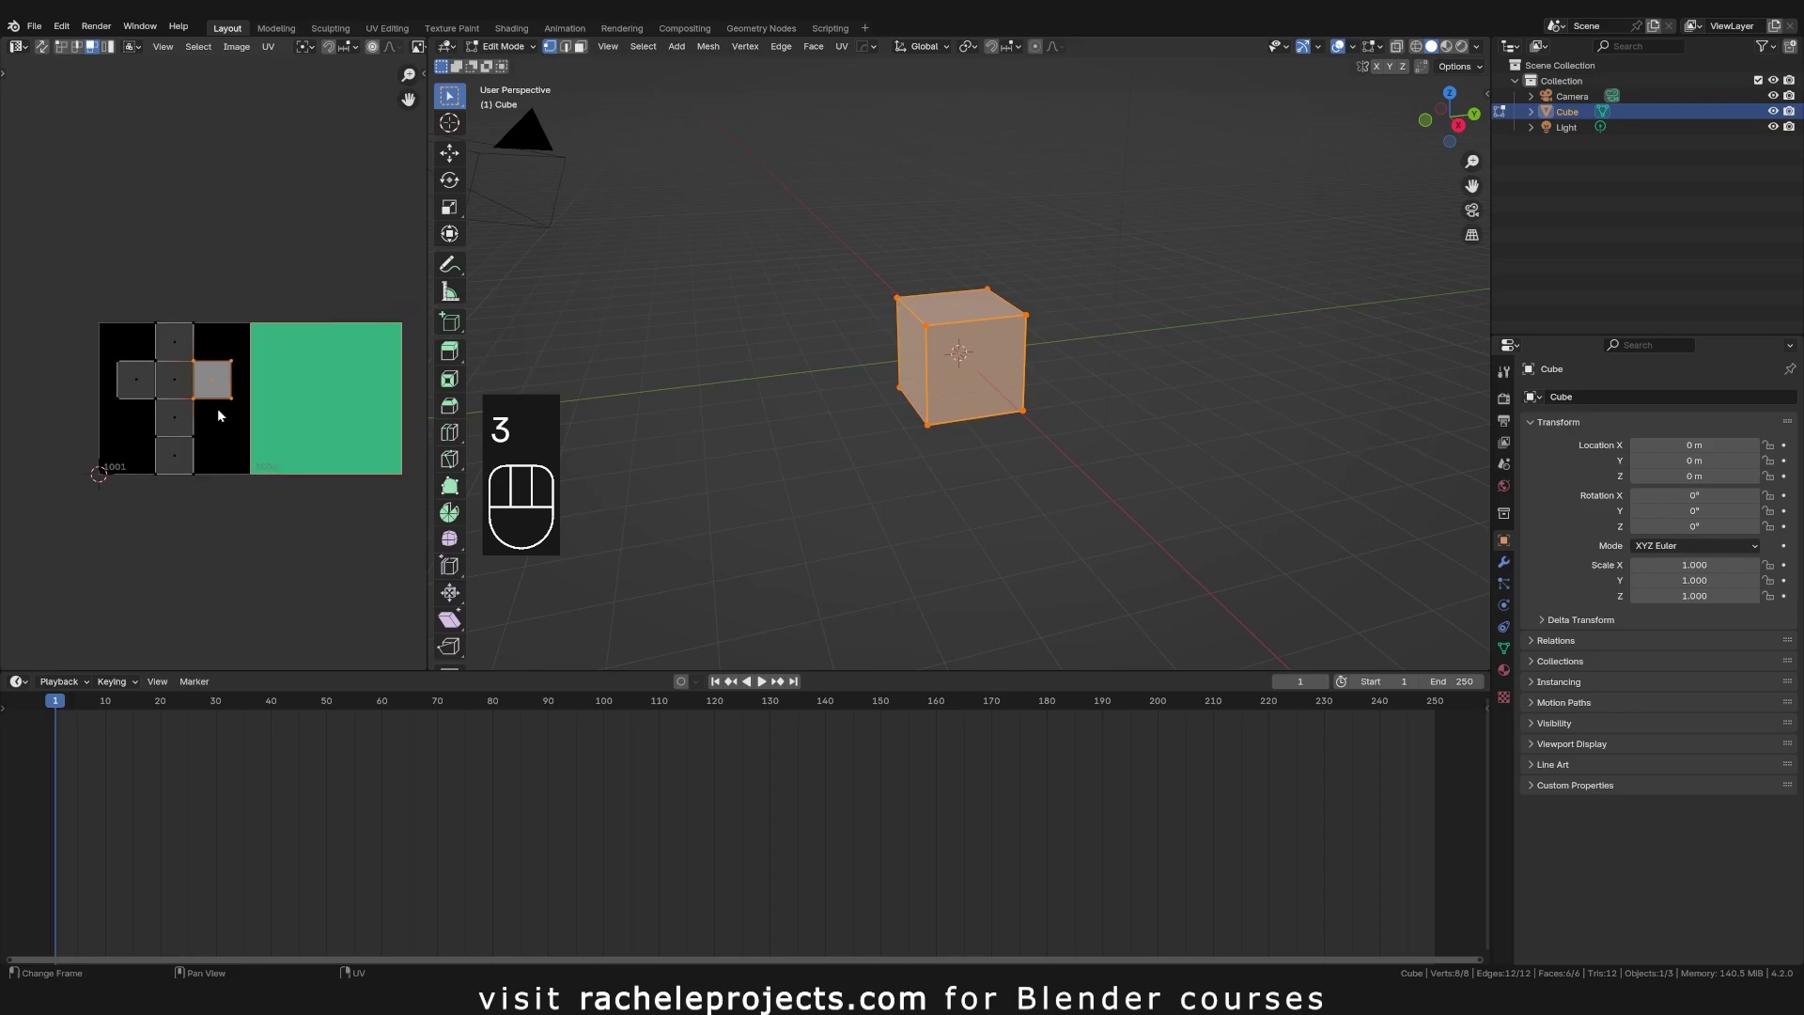
pyautogui.click(978, 302)
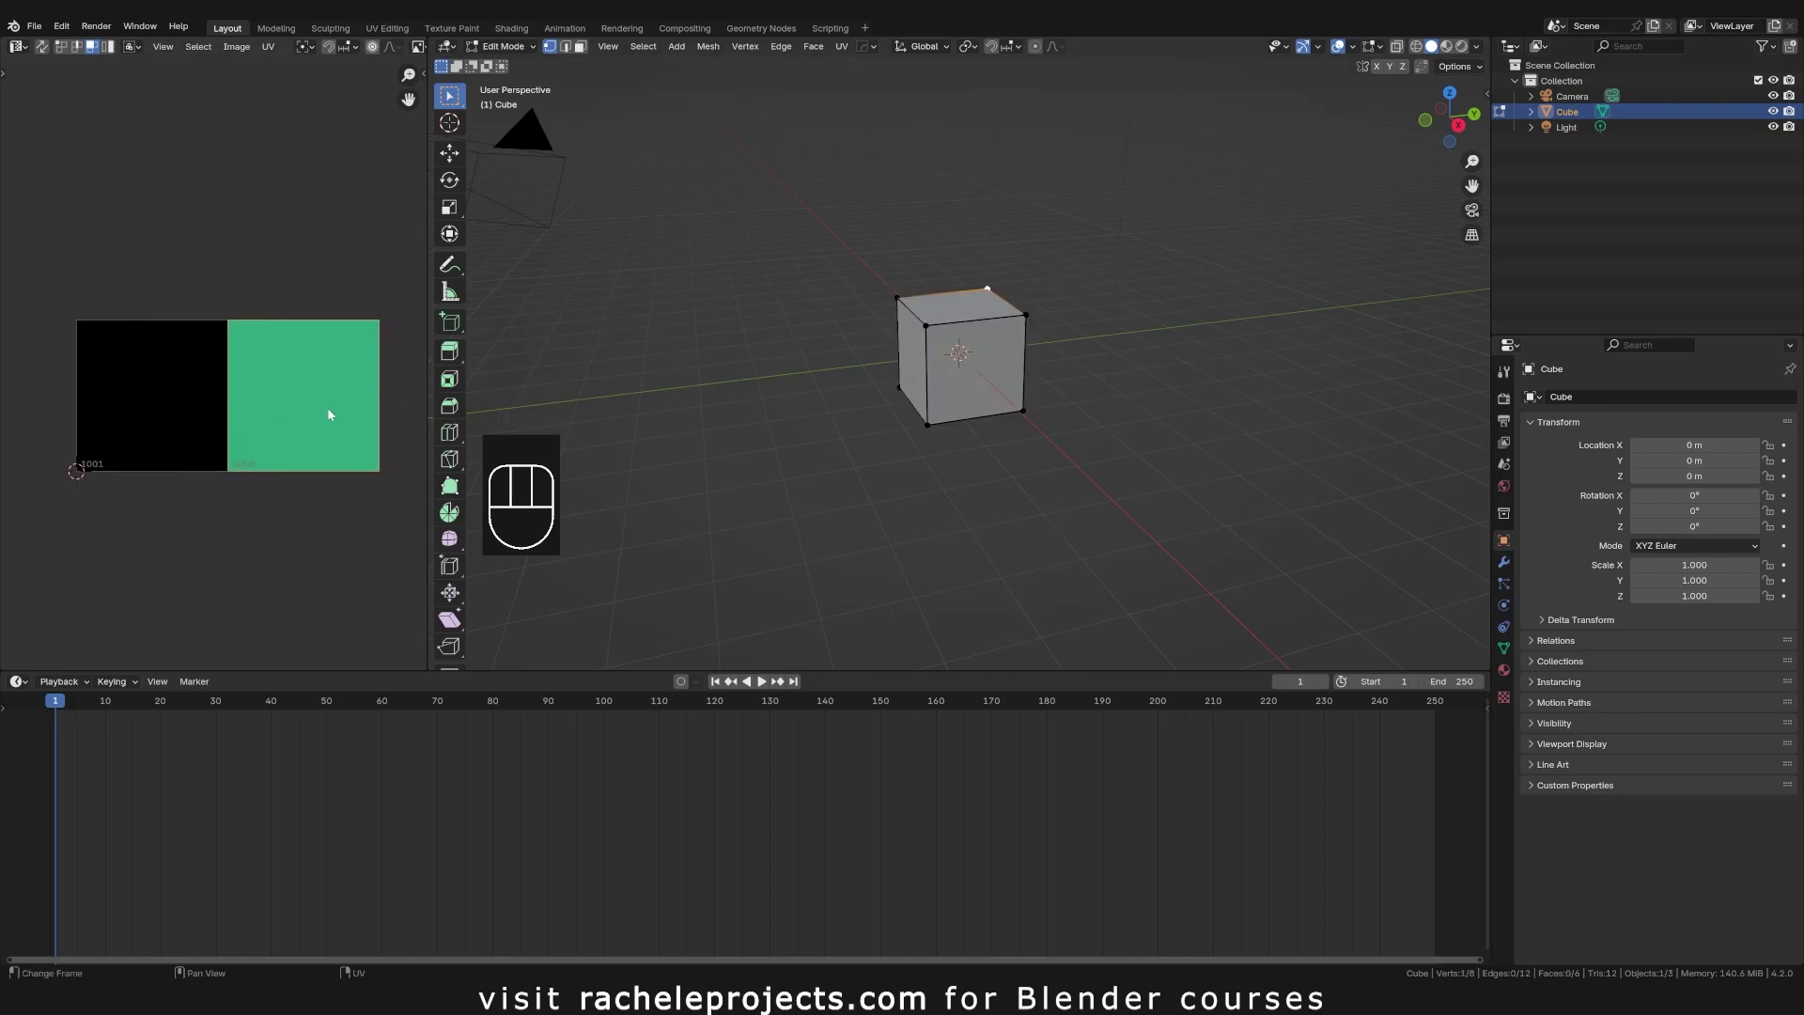
# Step: Select the whole mesh, cancel a trial UV move, and enable UV Sync Selection
pyautogui.press('a')
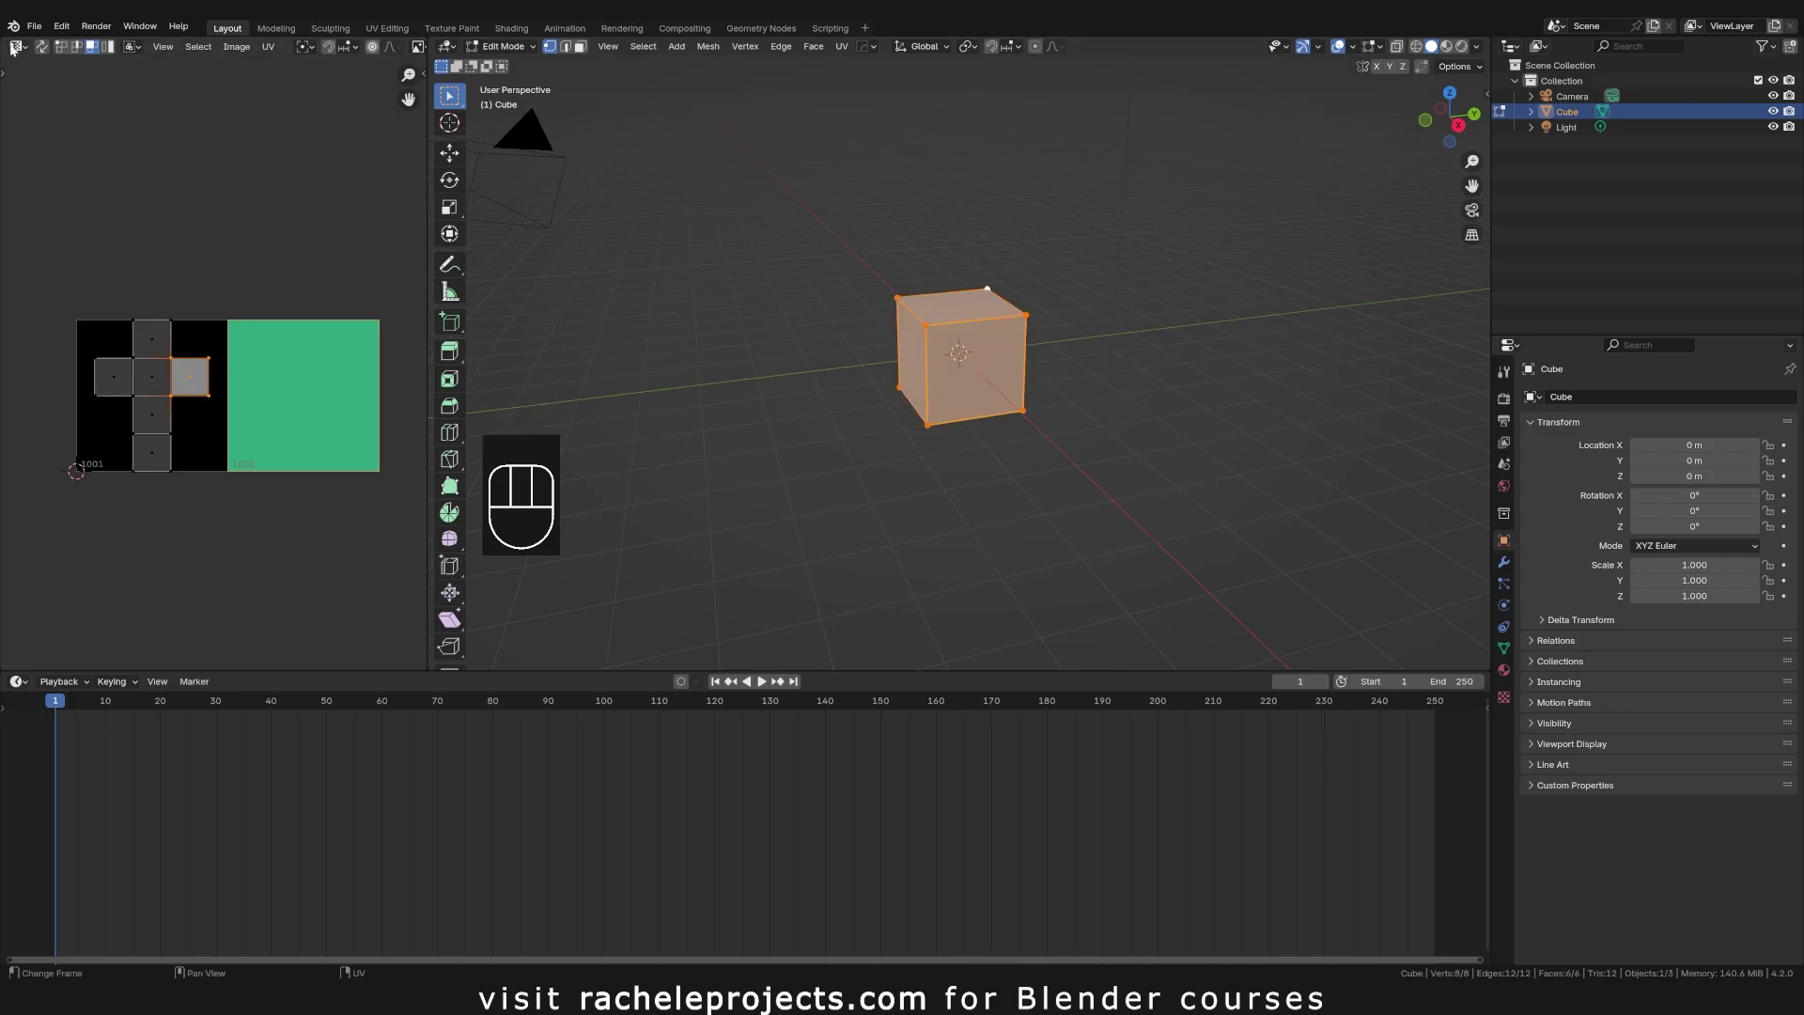
pyautogui.press('g')
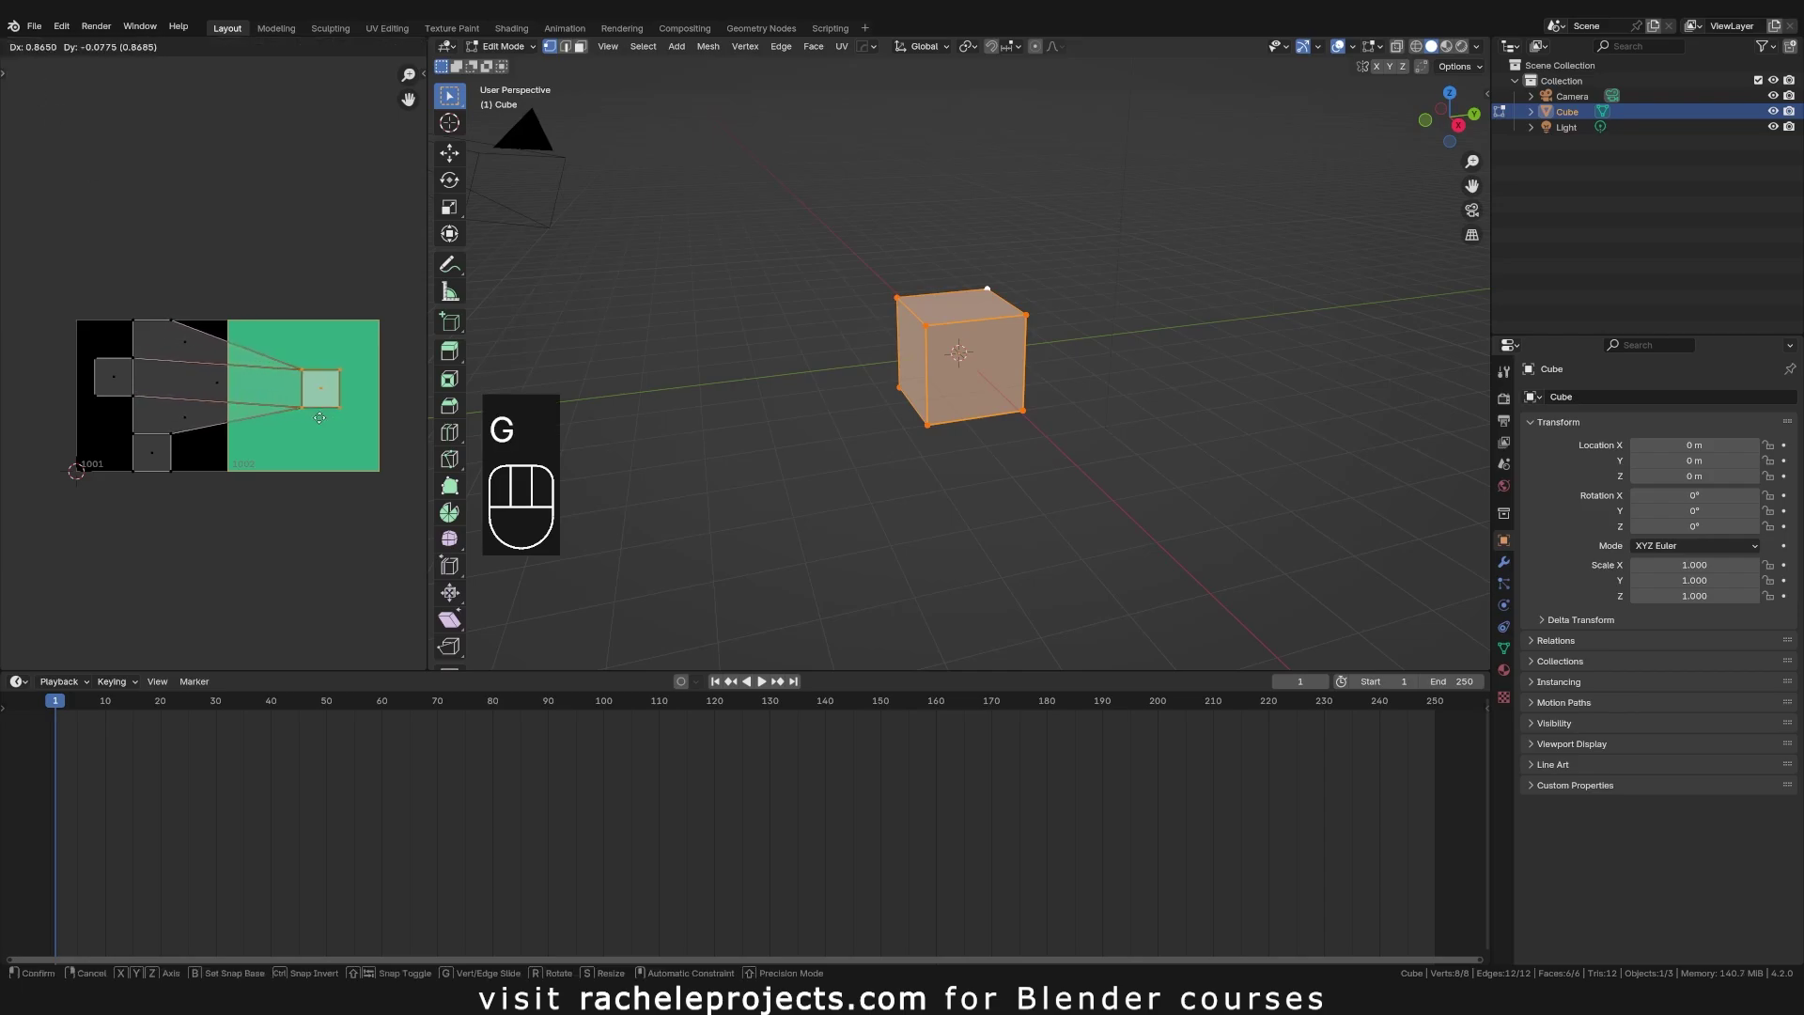
pyautogui.rightClick(273, 395)
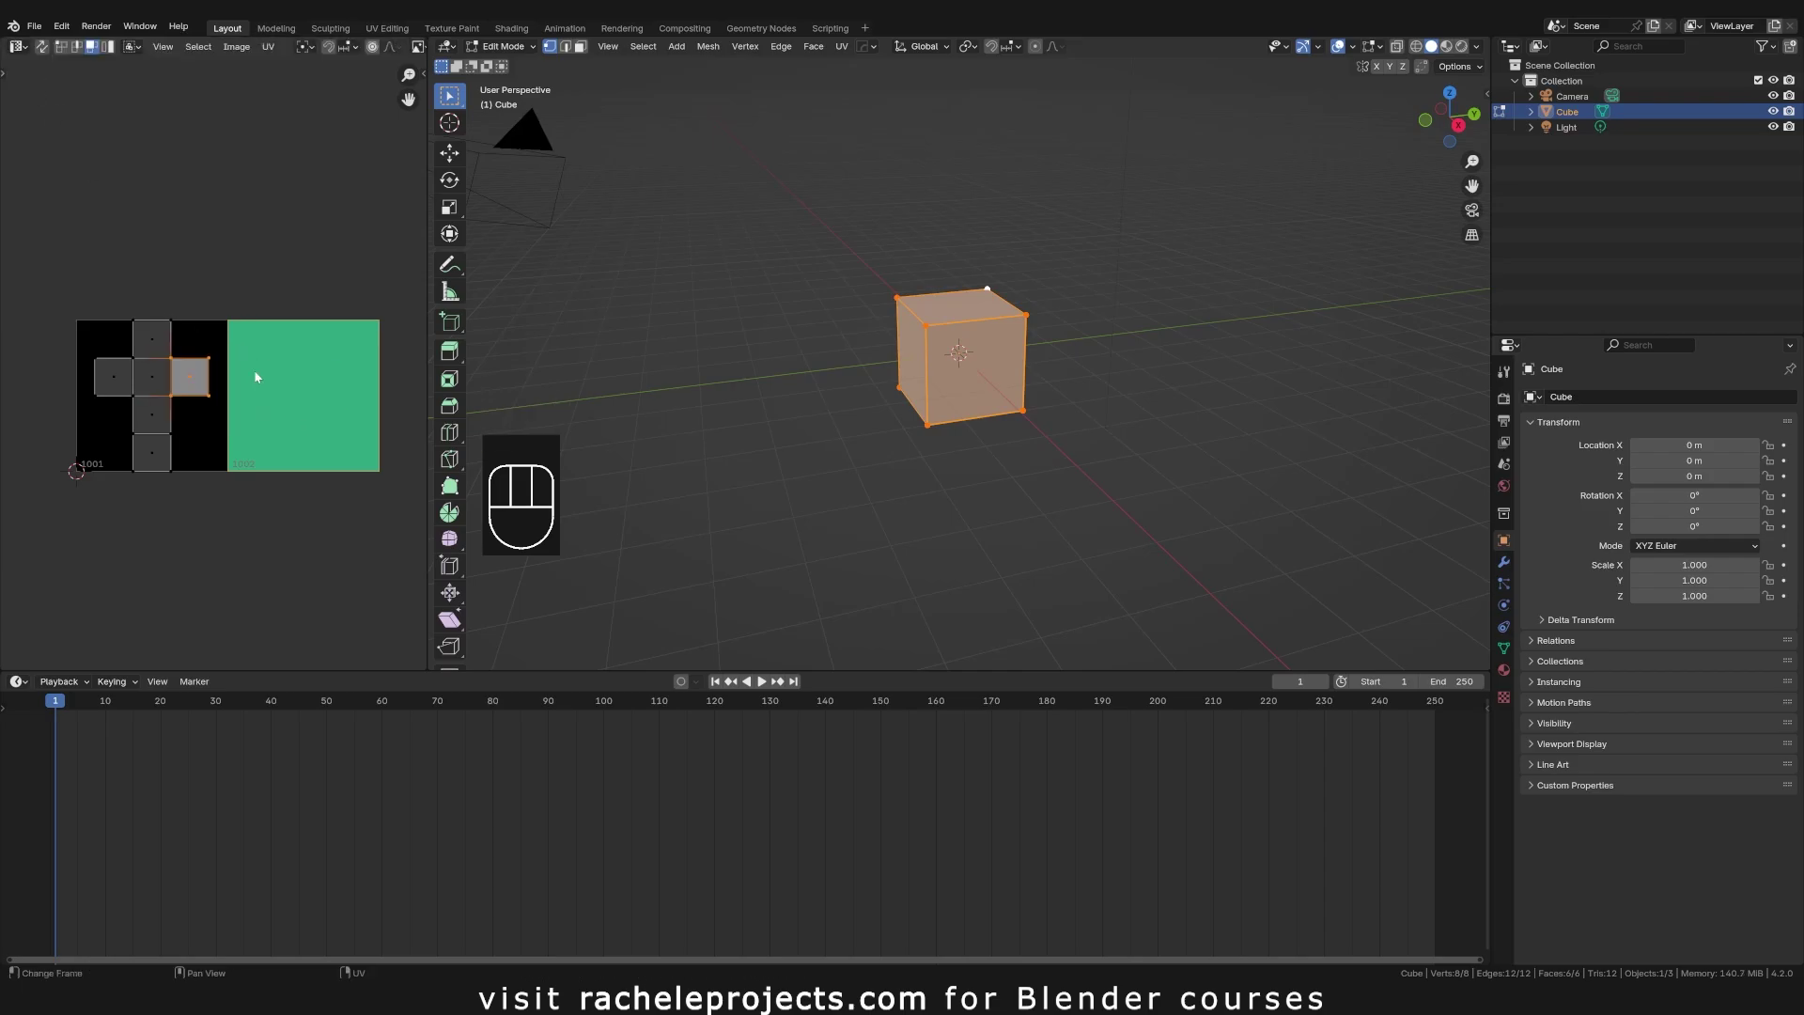
pyautogui.click(41, 48)
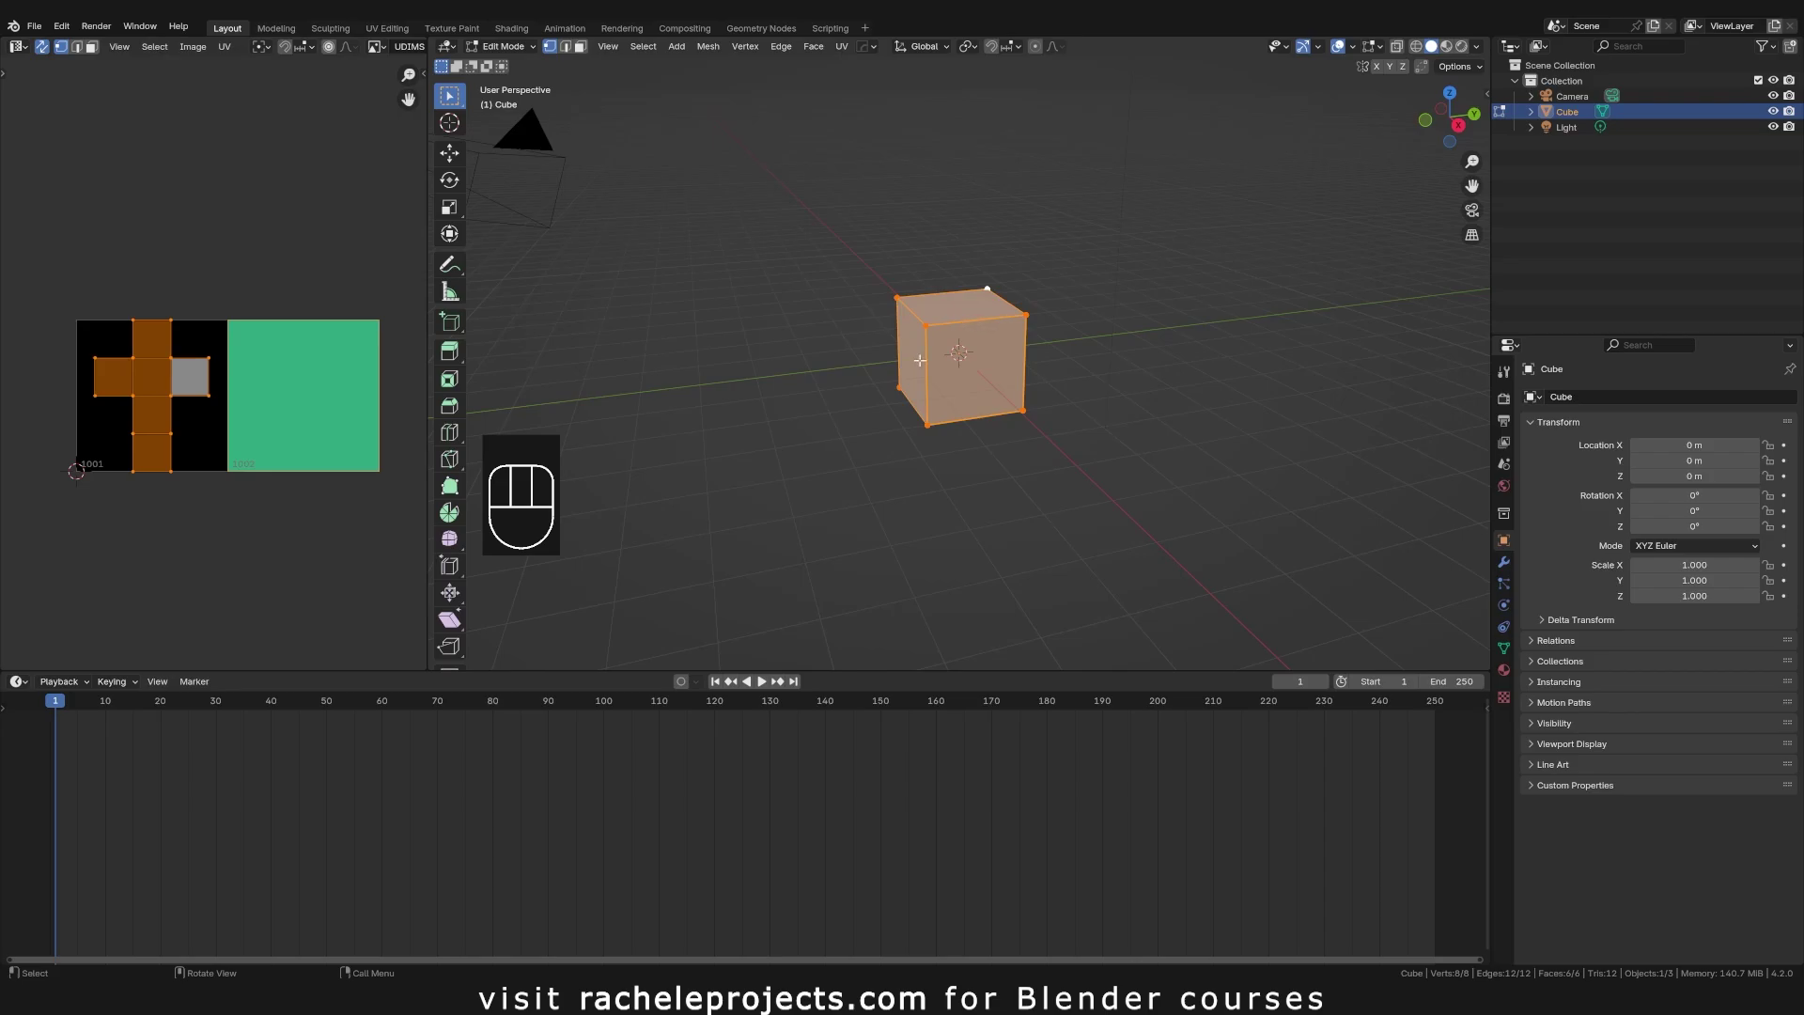
# Step: Select the cube's top face and its matching right-hand face in the UV cross
pyautogui.press('3')
pyautogui.click(986, 222)
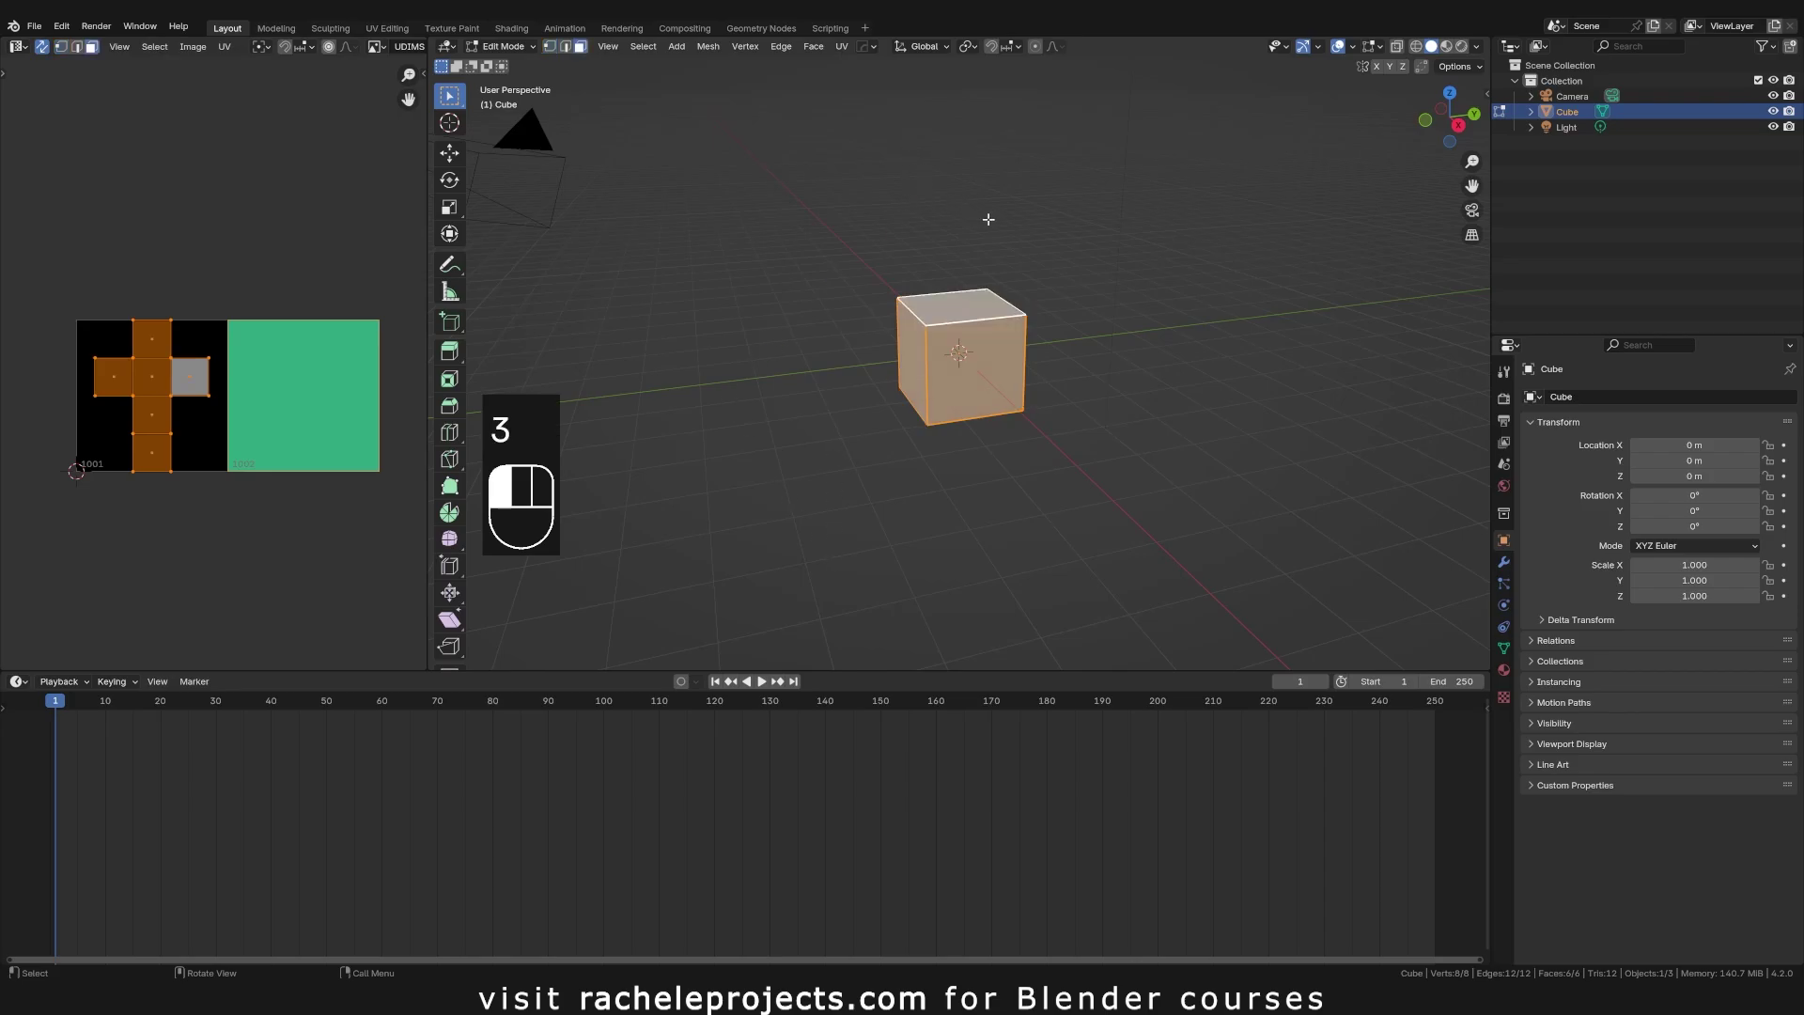
pyautogui.click(962, 312)
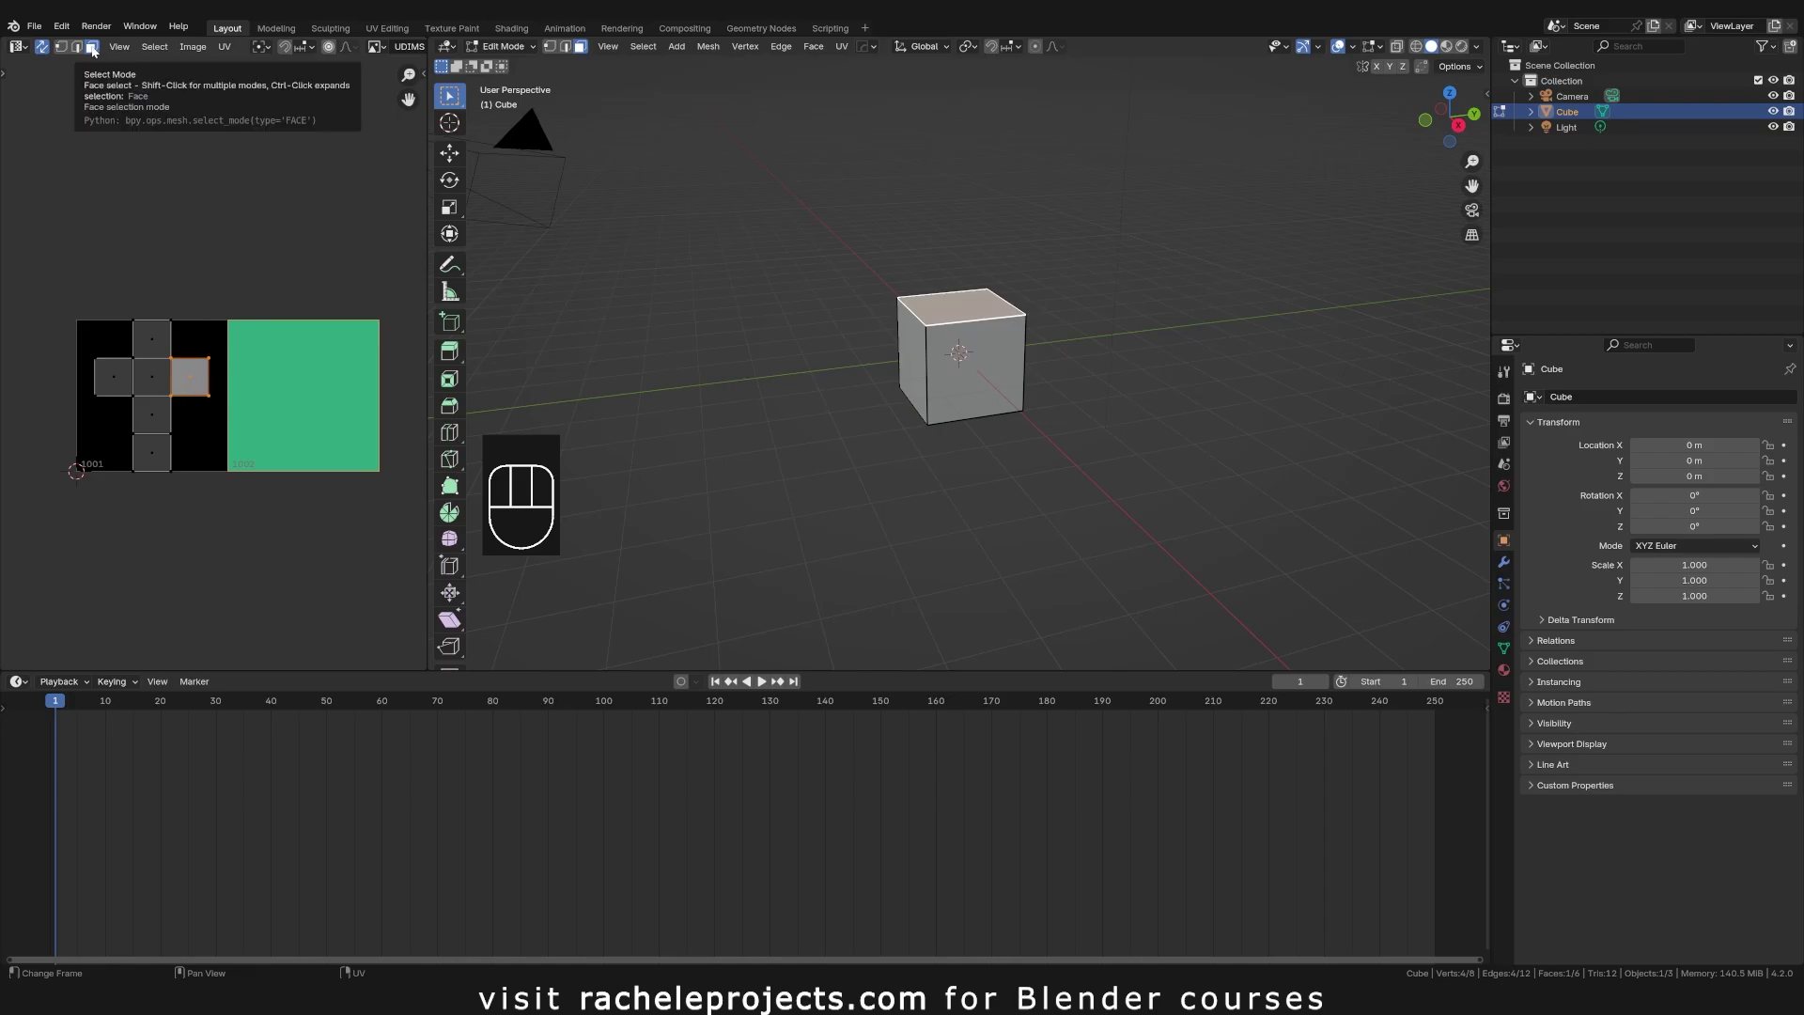
pyautogui.click(147, 353)
pyautogui.click(183, 381)
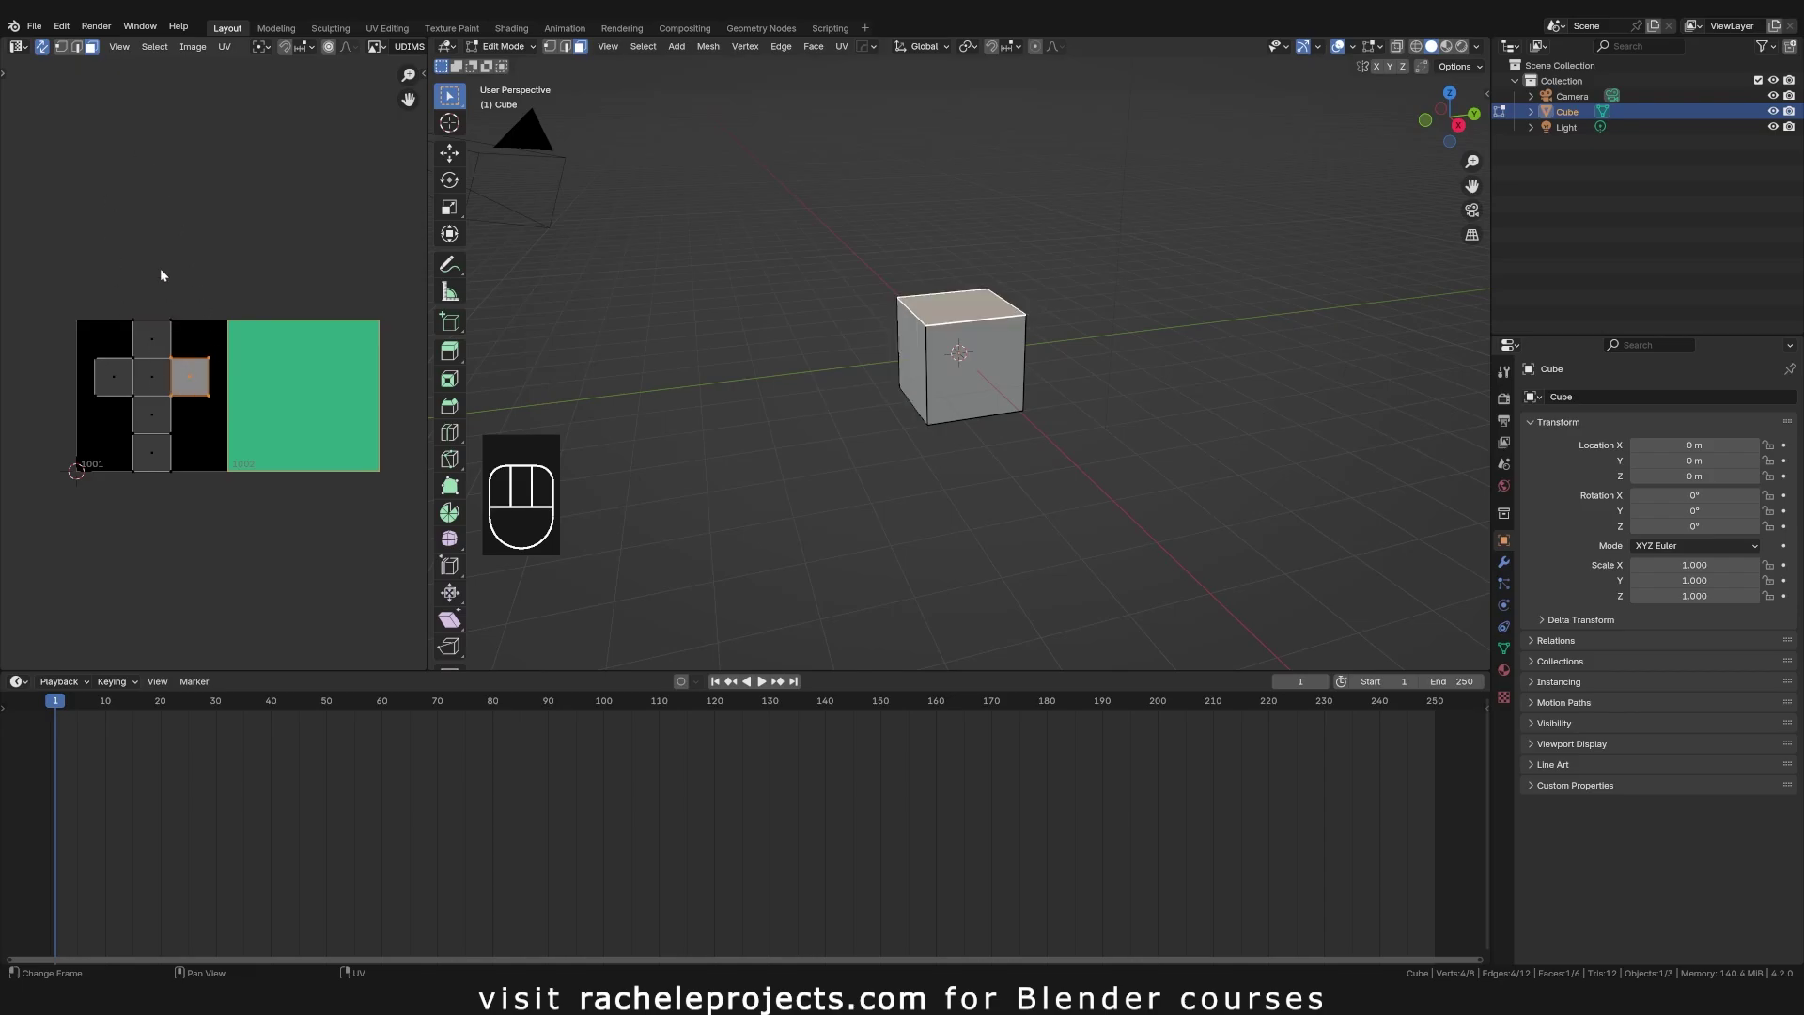
pyautogui.press('2')
pyautogui.click(171, 352)
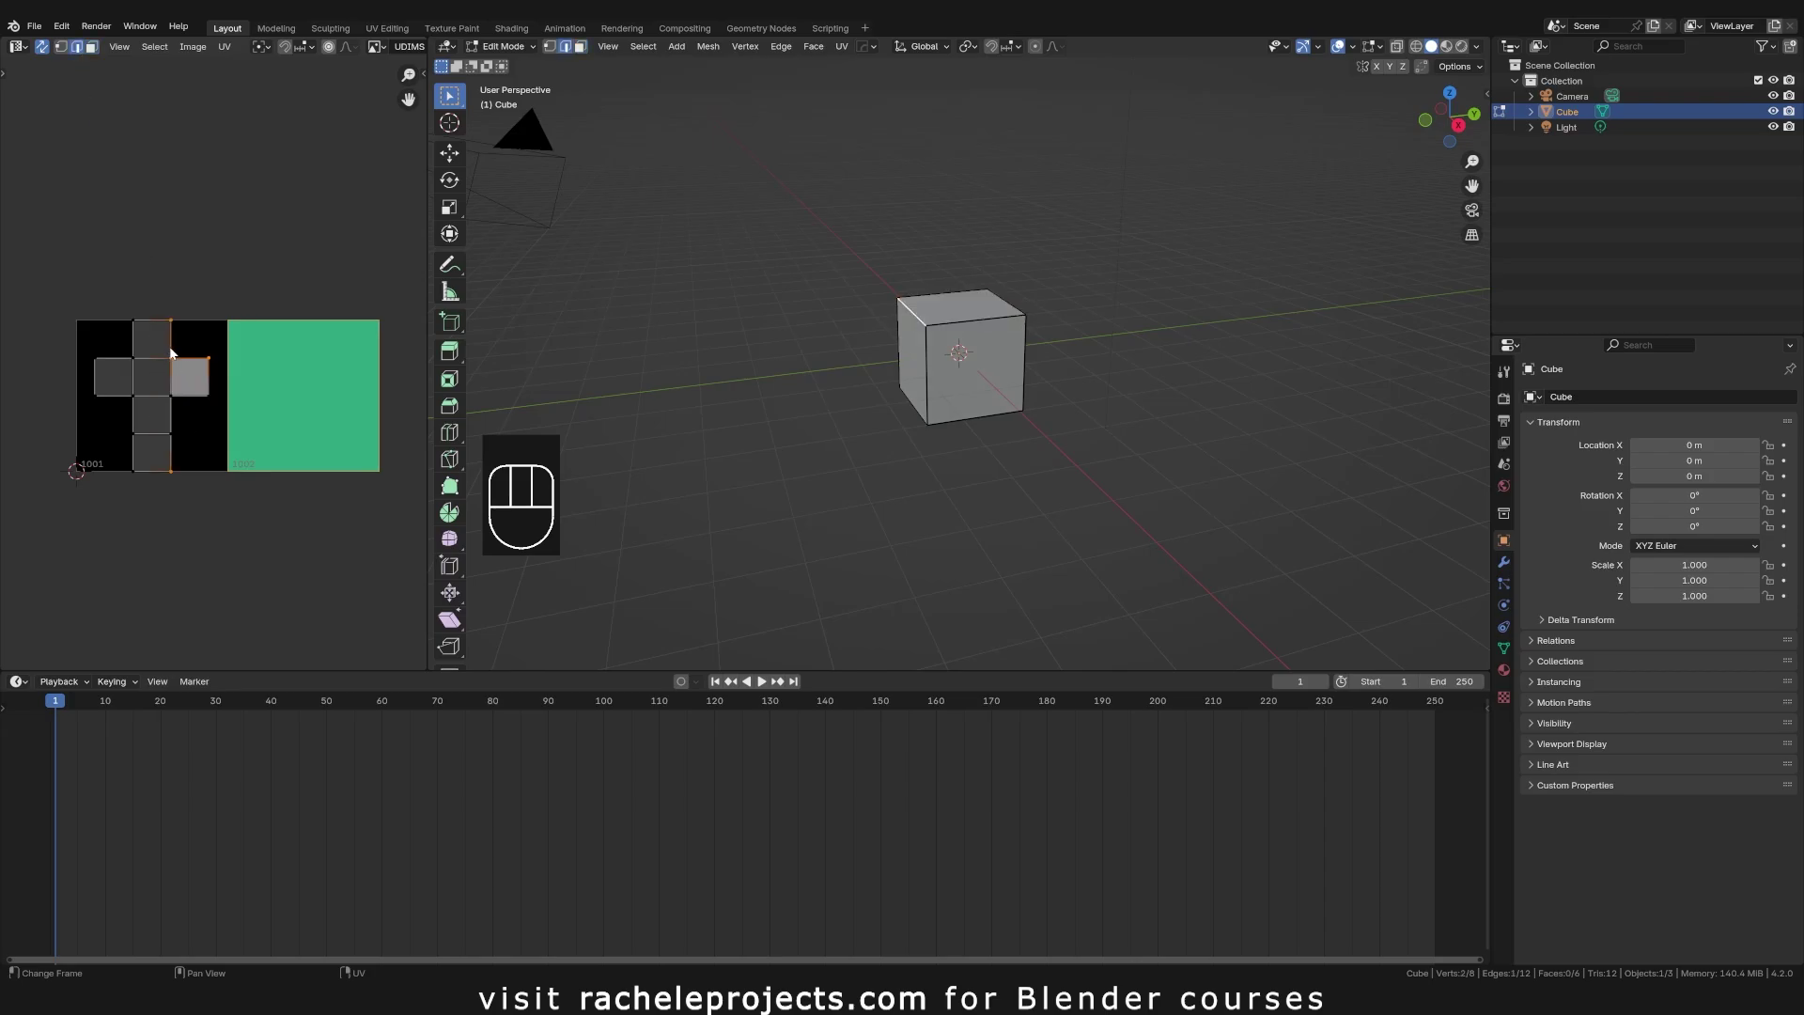
pyautogui.press('3')
pyautogui.click(188, 375)
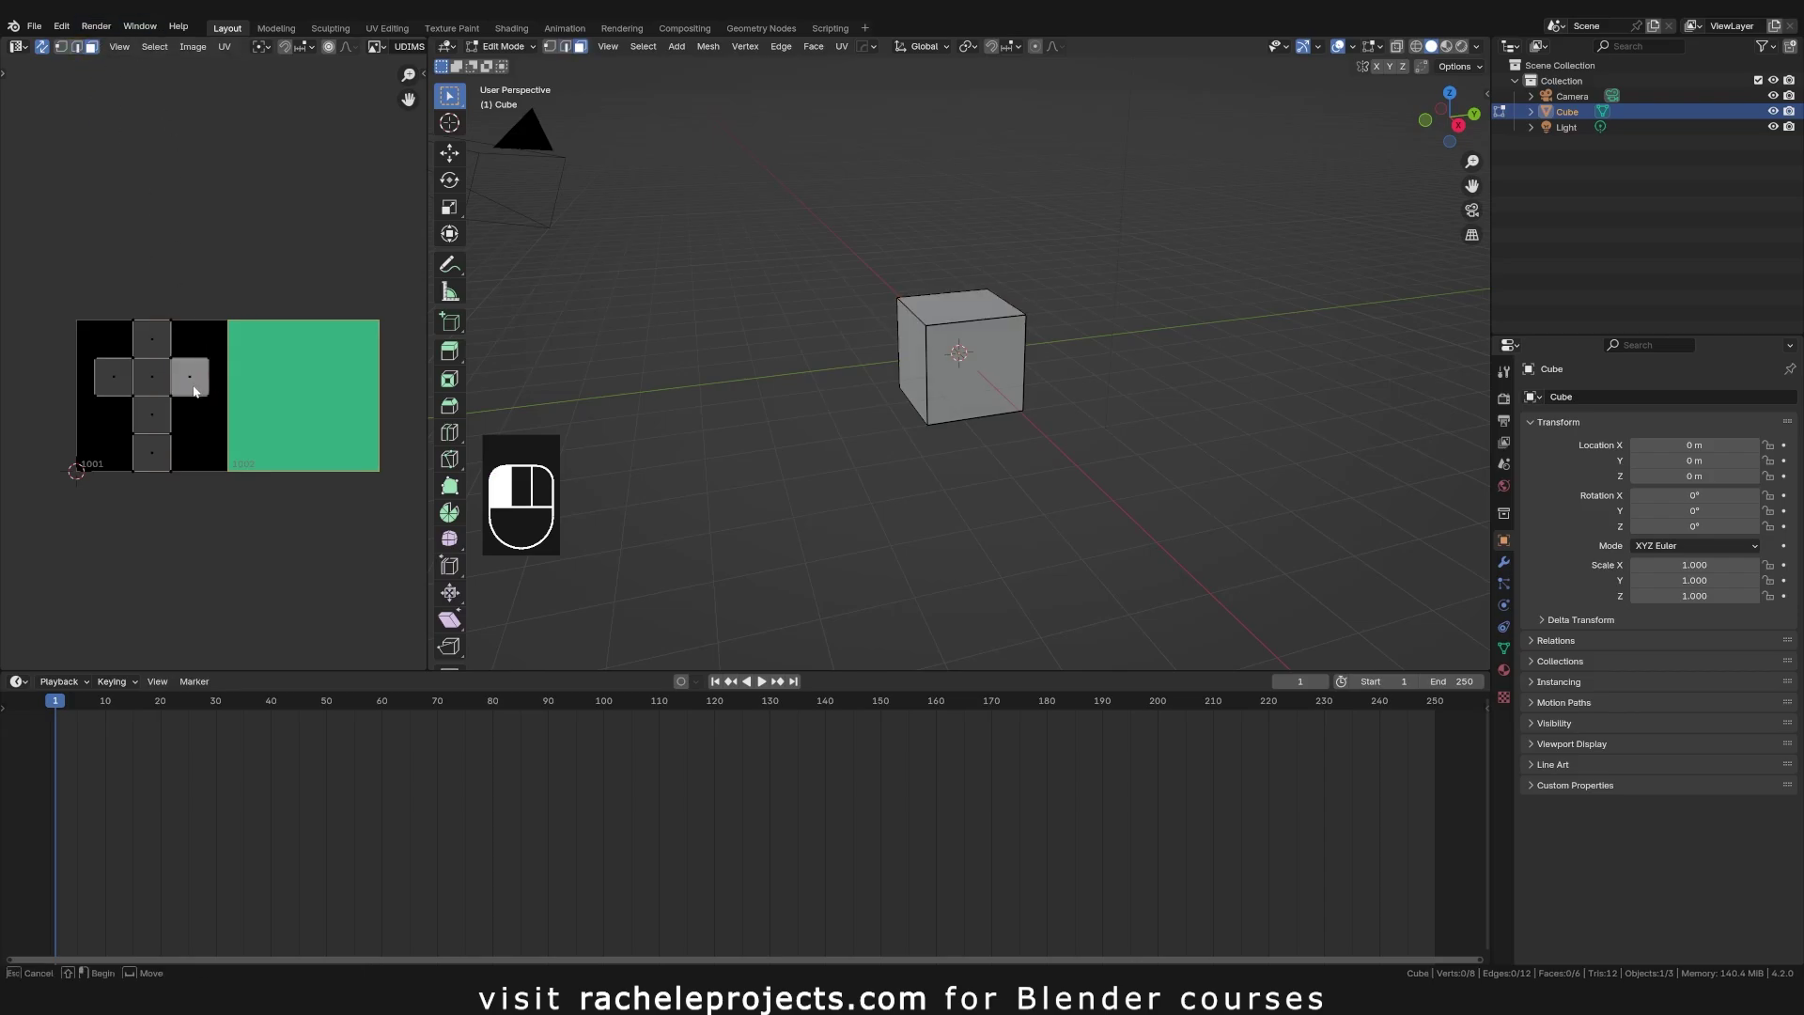
pyautogui.click(188, 375)
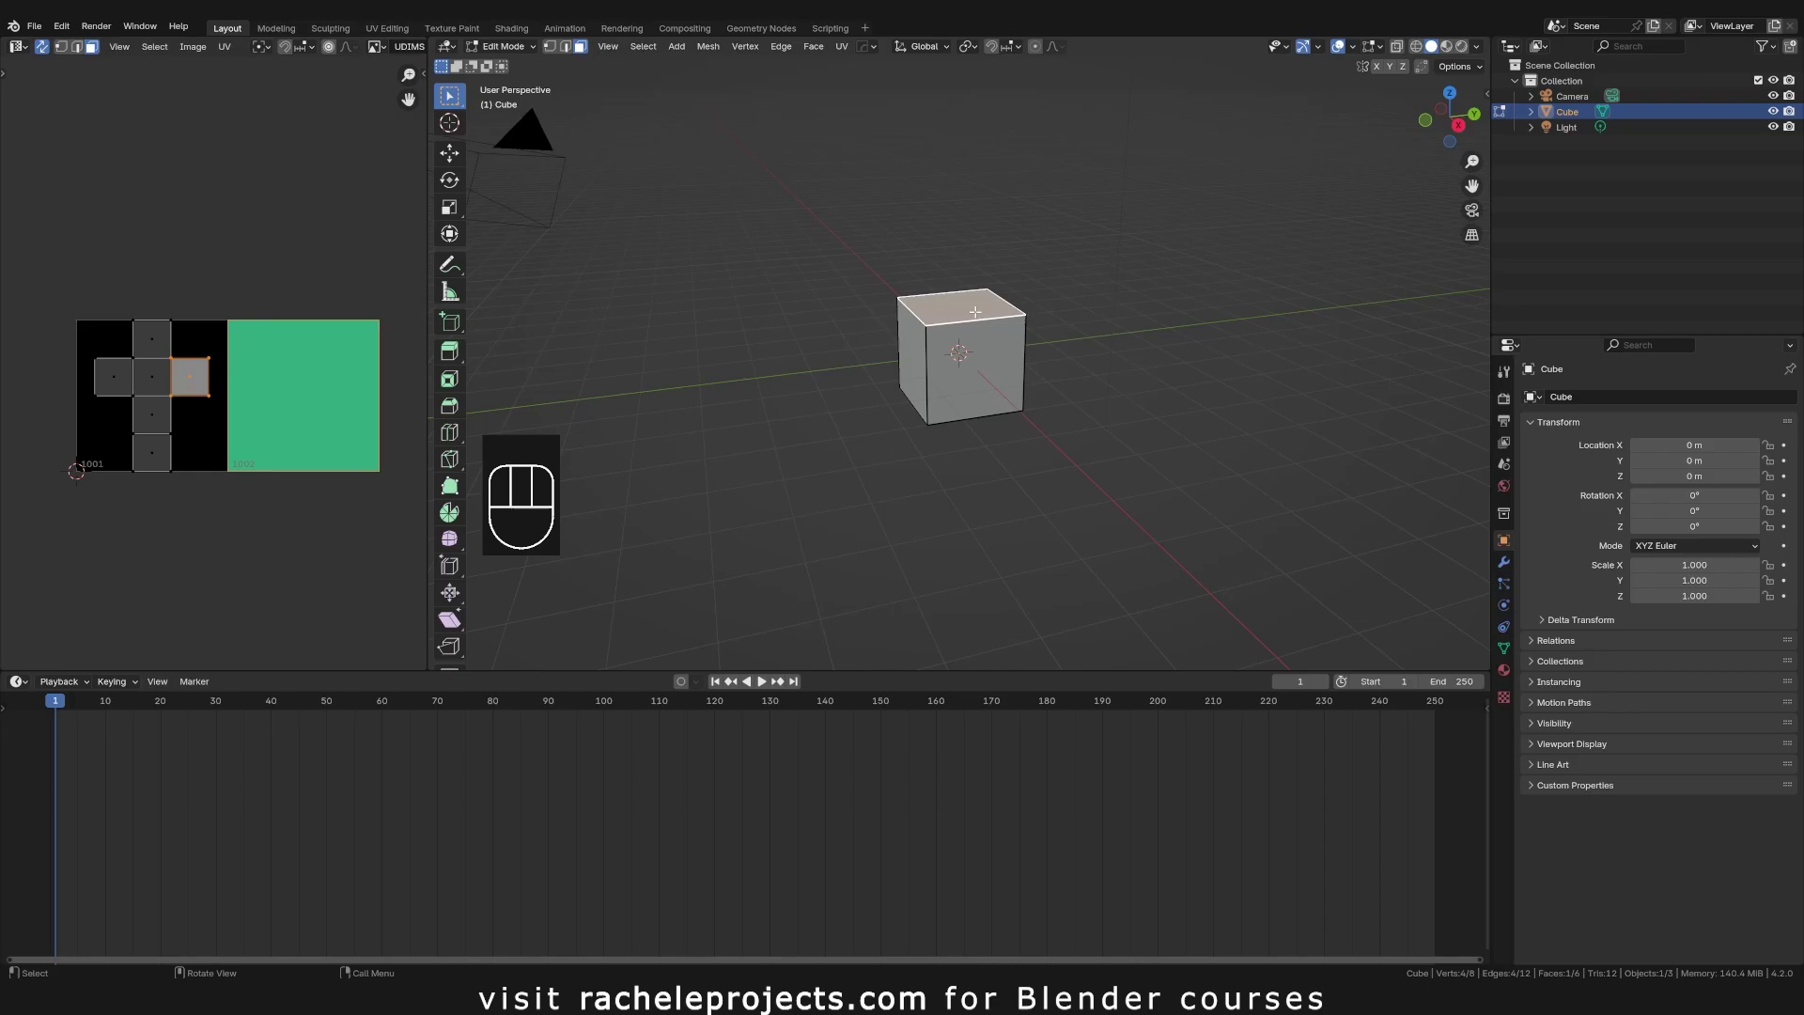
# Step: Move the top-face UV into green tile 1002 and scale it to nearly fill the tile
pyautogui.press('g')
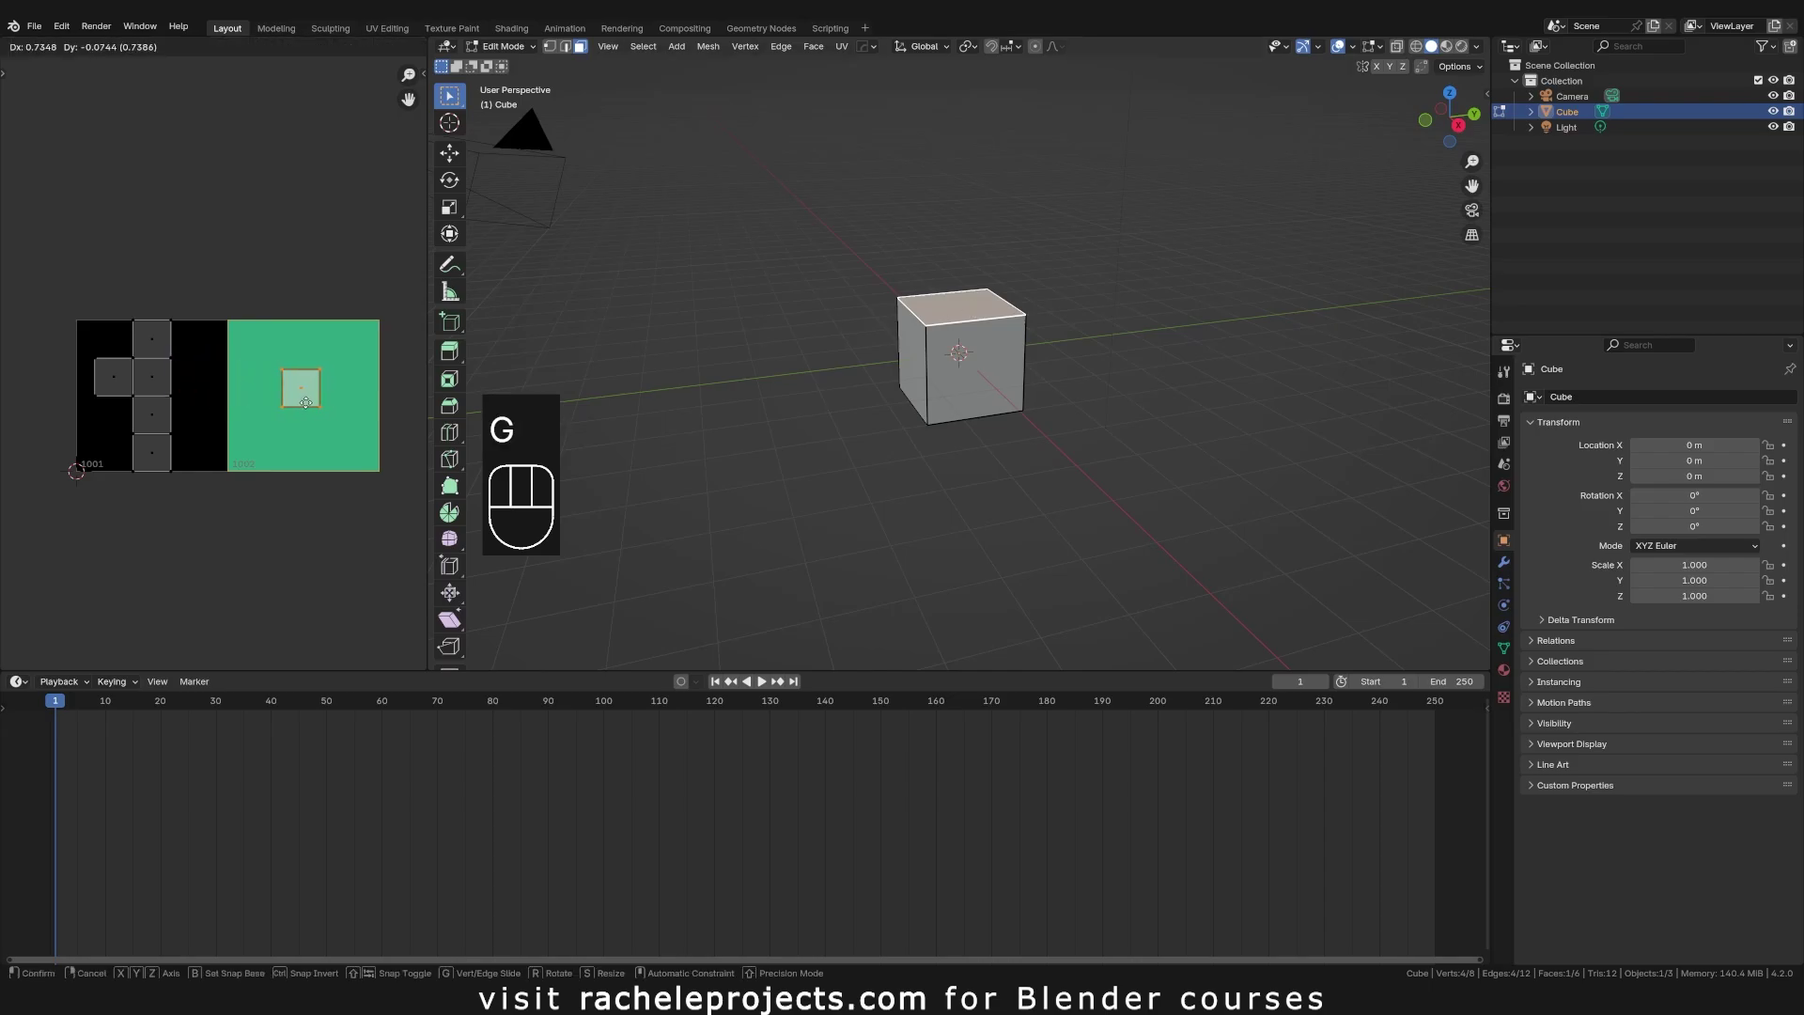
pyautogui.click(302, 401)
pyautogui.press('s')
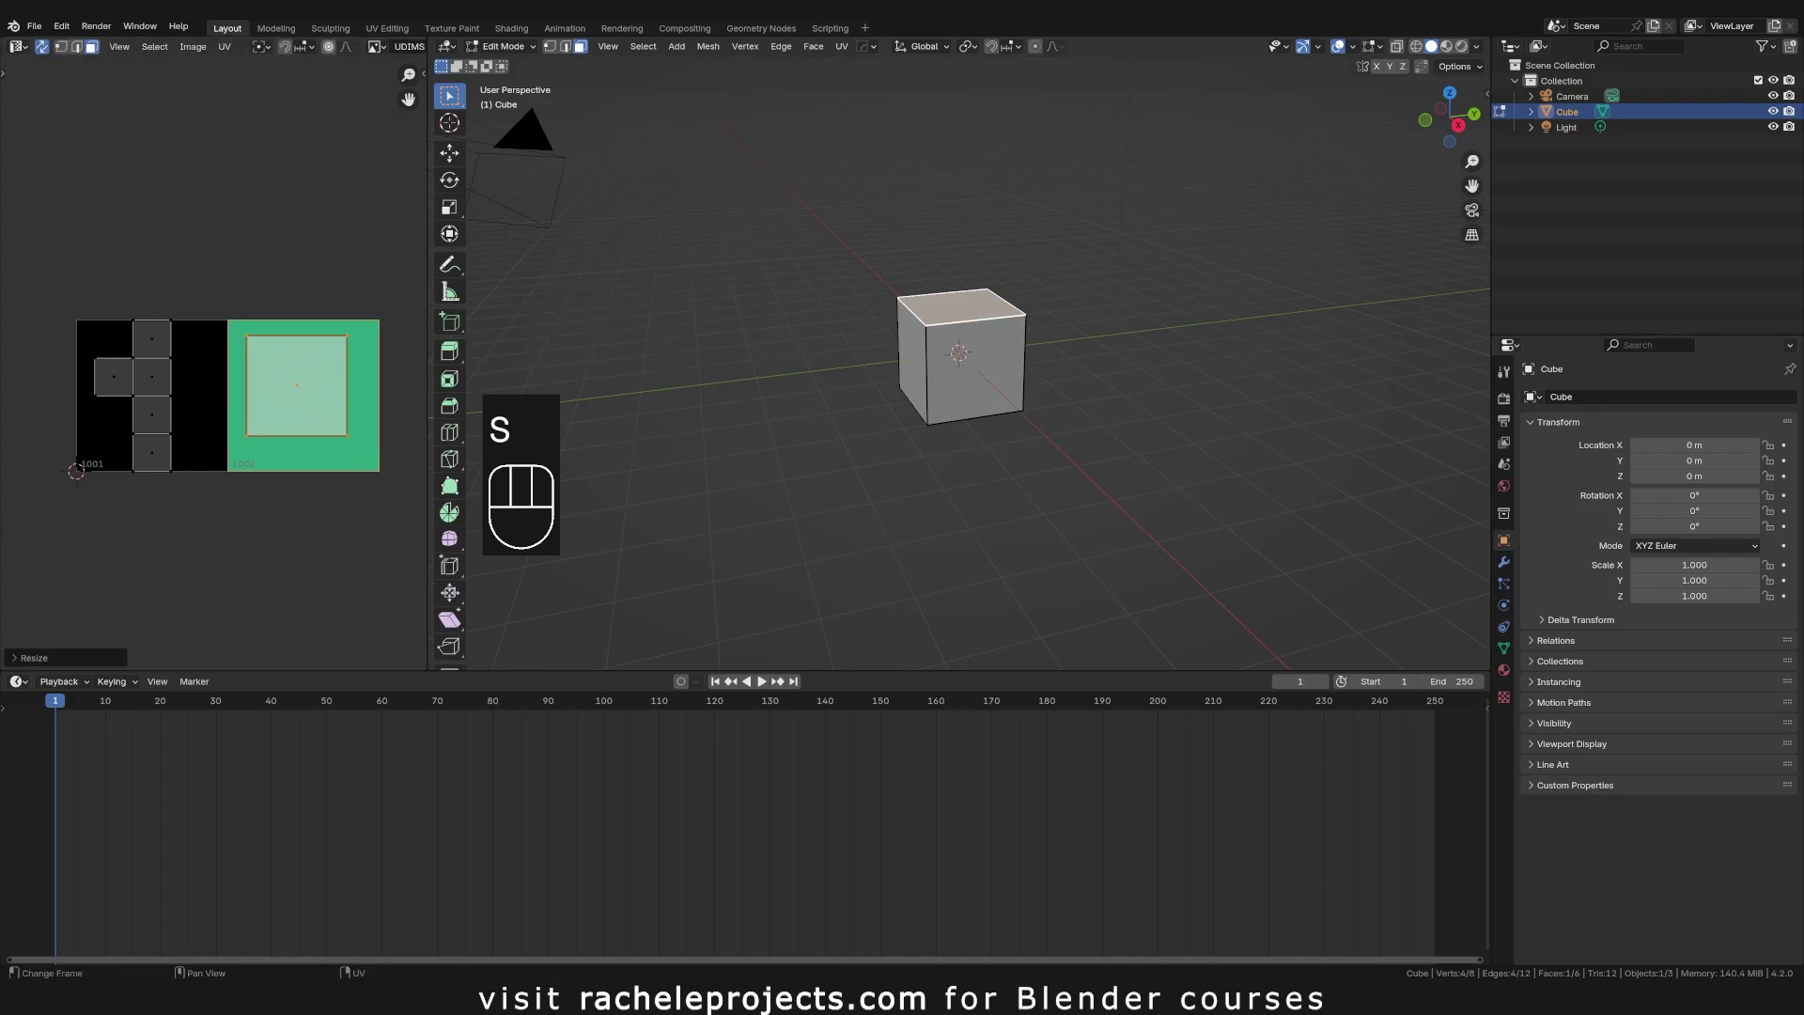
pyautogui.click(451, 554)
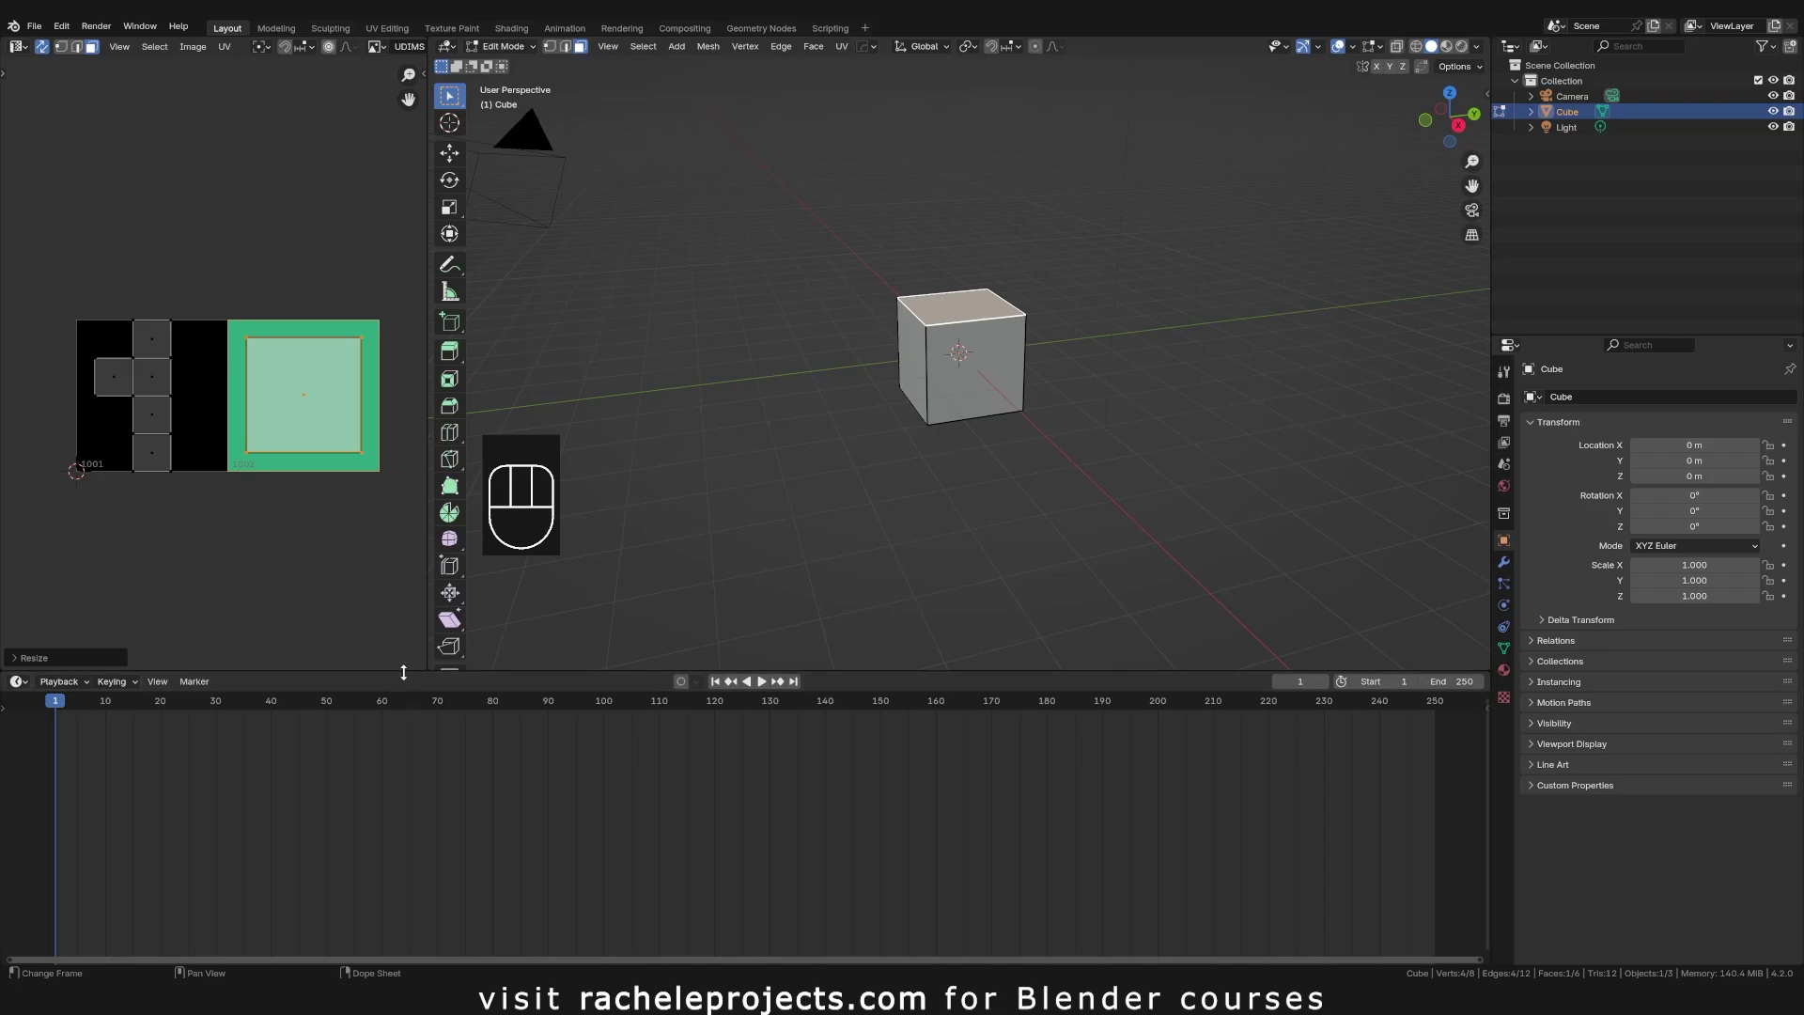
# Step: Switch the timeline to the Shader Editor, box-select the whole mesh, and show Material Properties
pyautogui.click(19, 681)
pyautogui.click(58, 823)
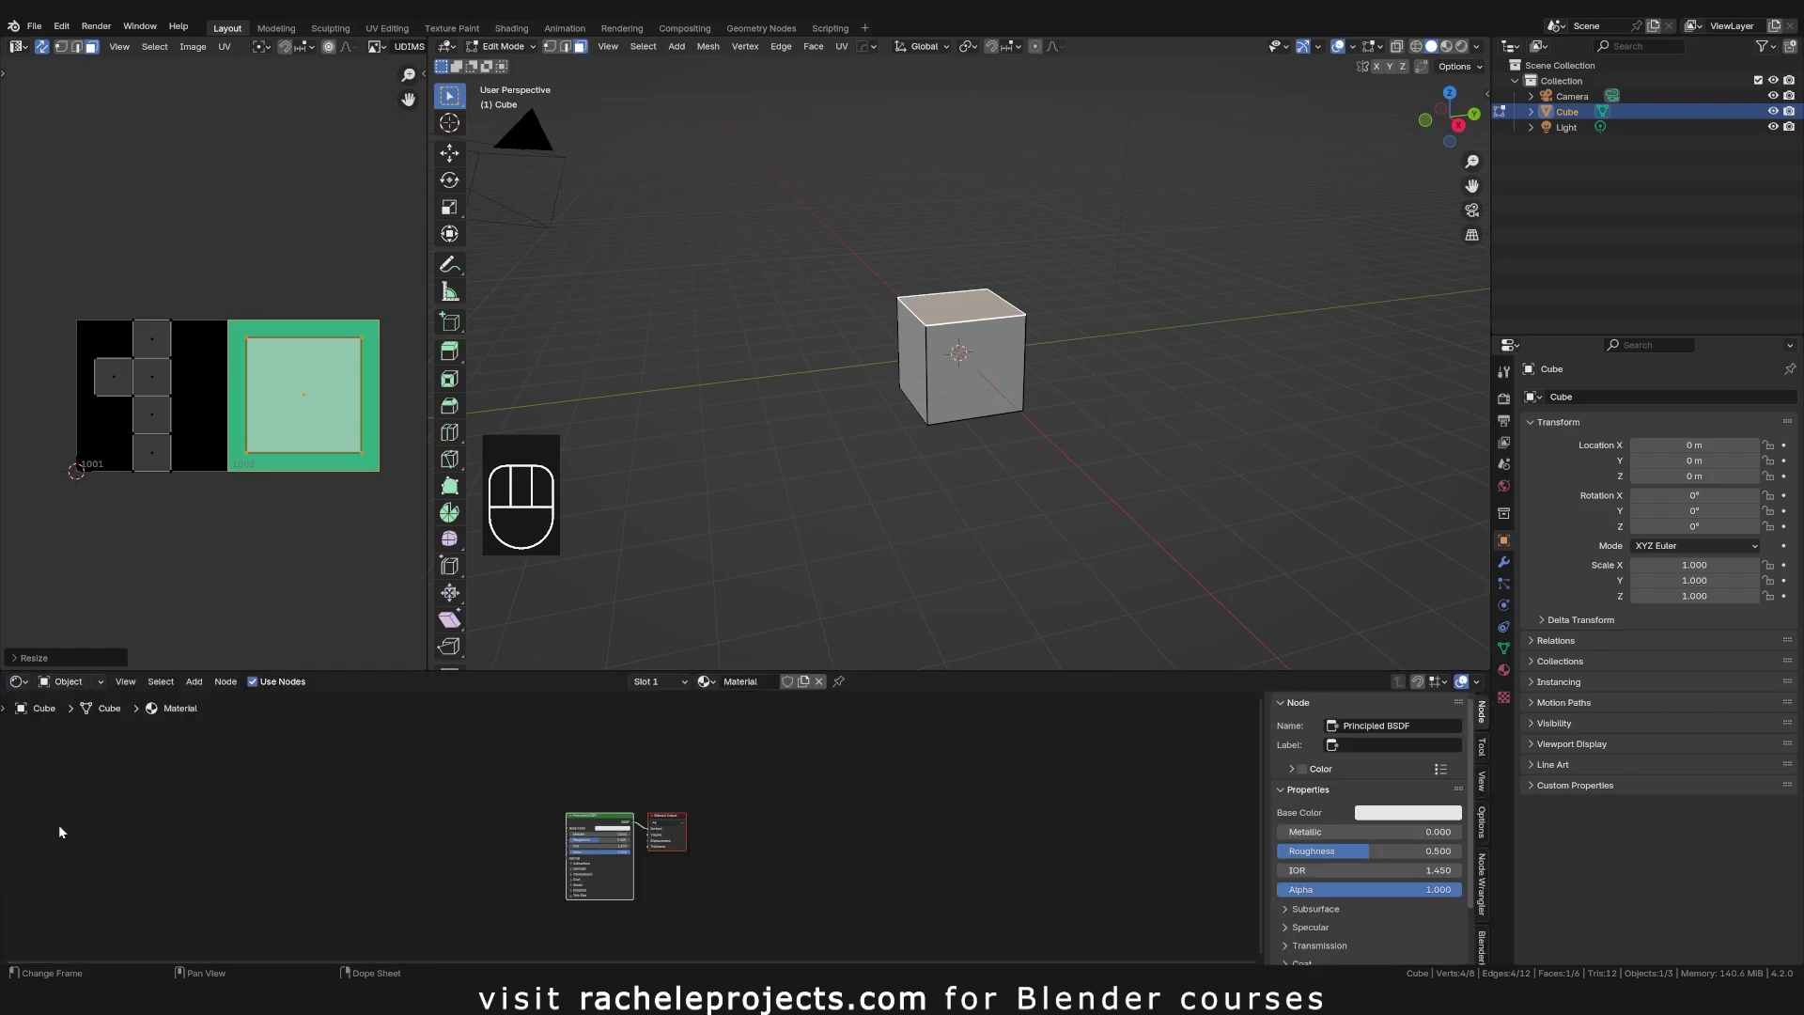
pyautogui.moveTo(967, 321); pyautogui.dragTo(1024, 221, button='middle')
pyautogui.moveTo(1024, 221); pyautogui.dragTo(776, 414)
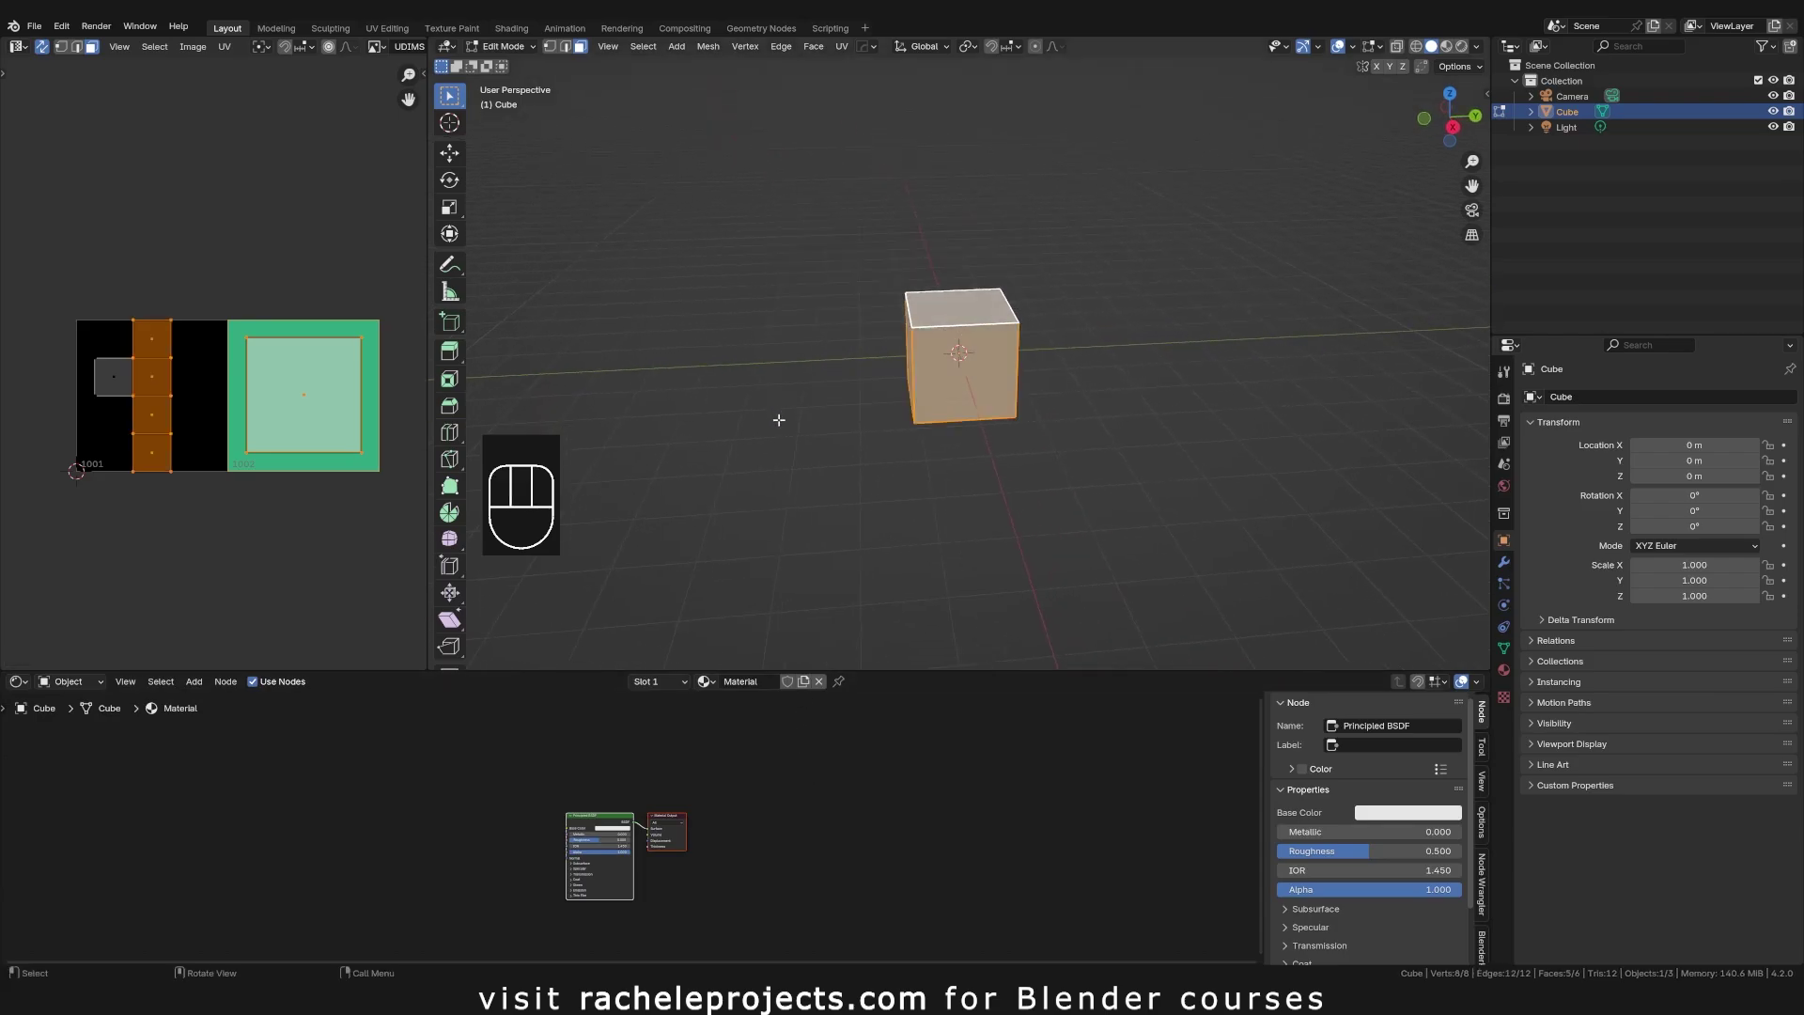
pyautogui.click(1503, 669)
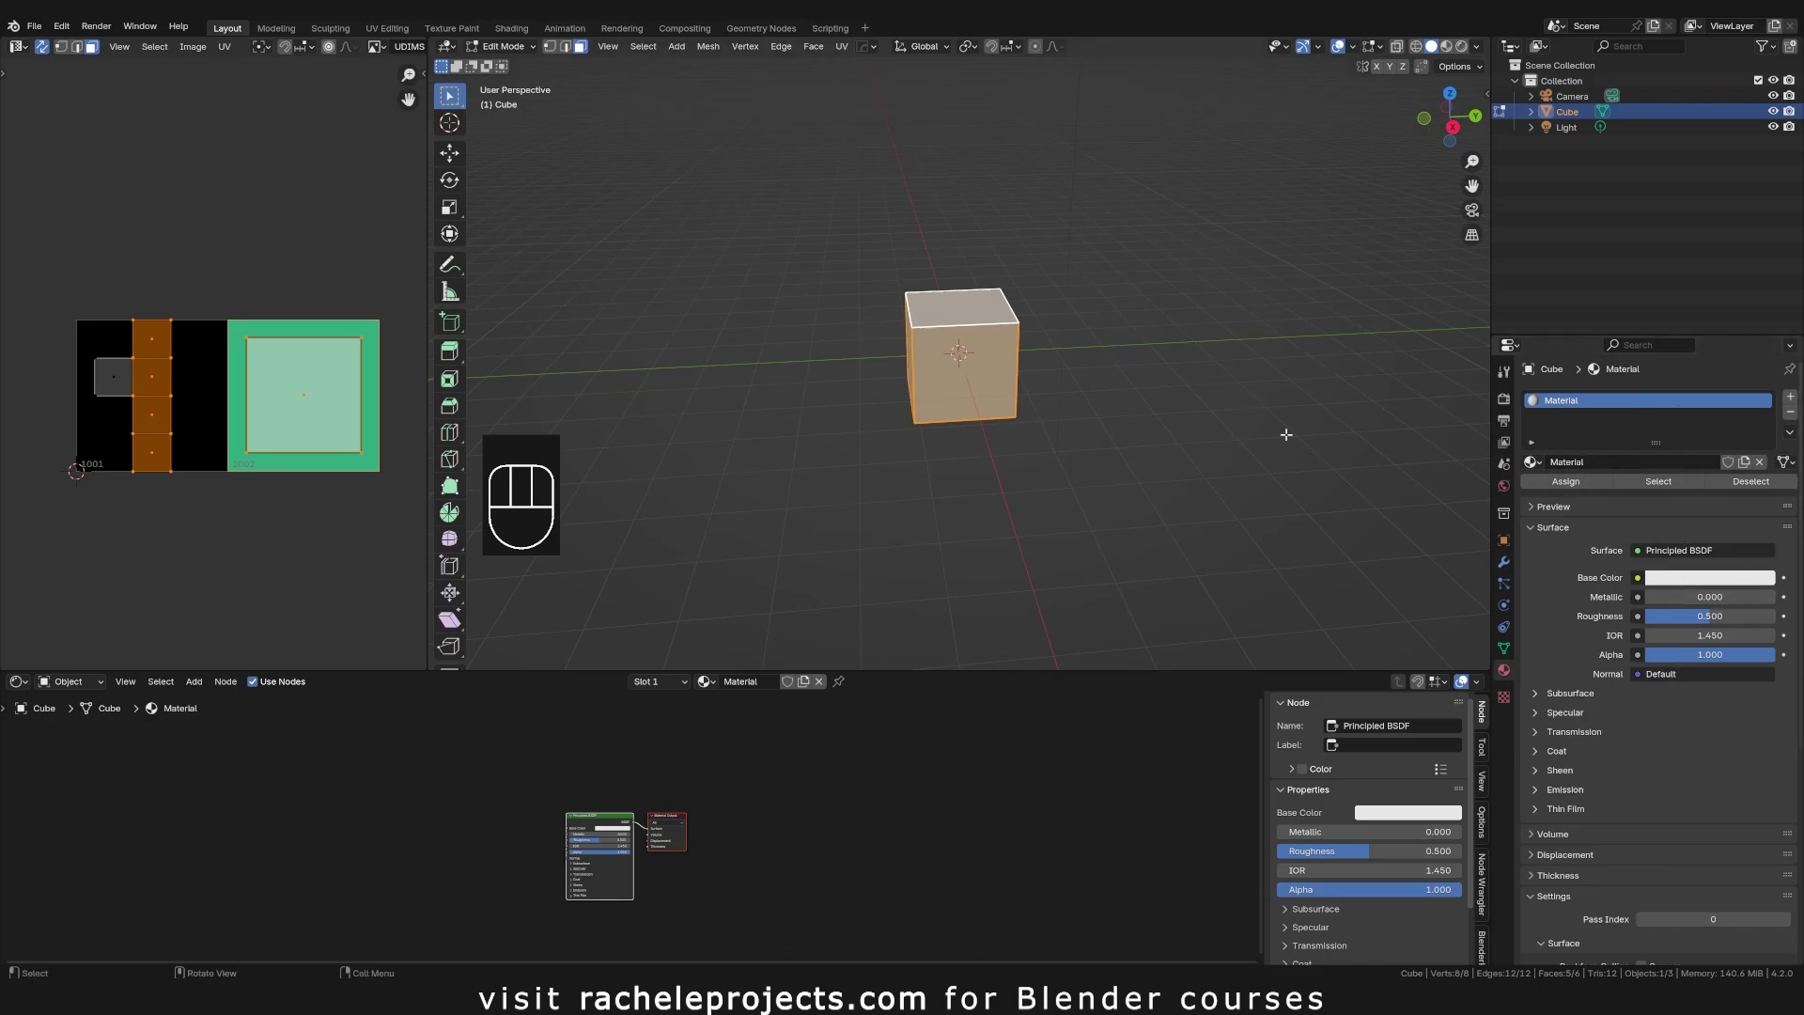
pyautogui.moveTo(935, 347); pyautogui.dragTo(1060, 411, button='middle')
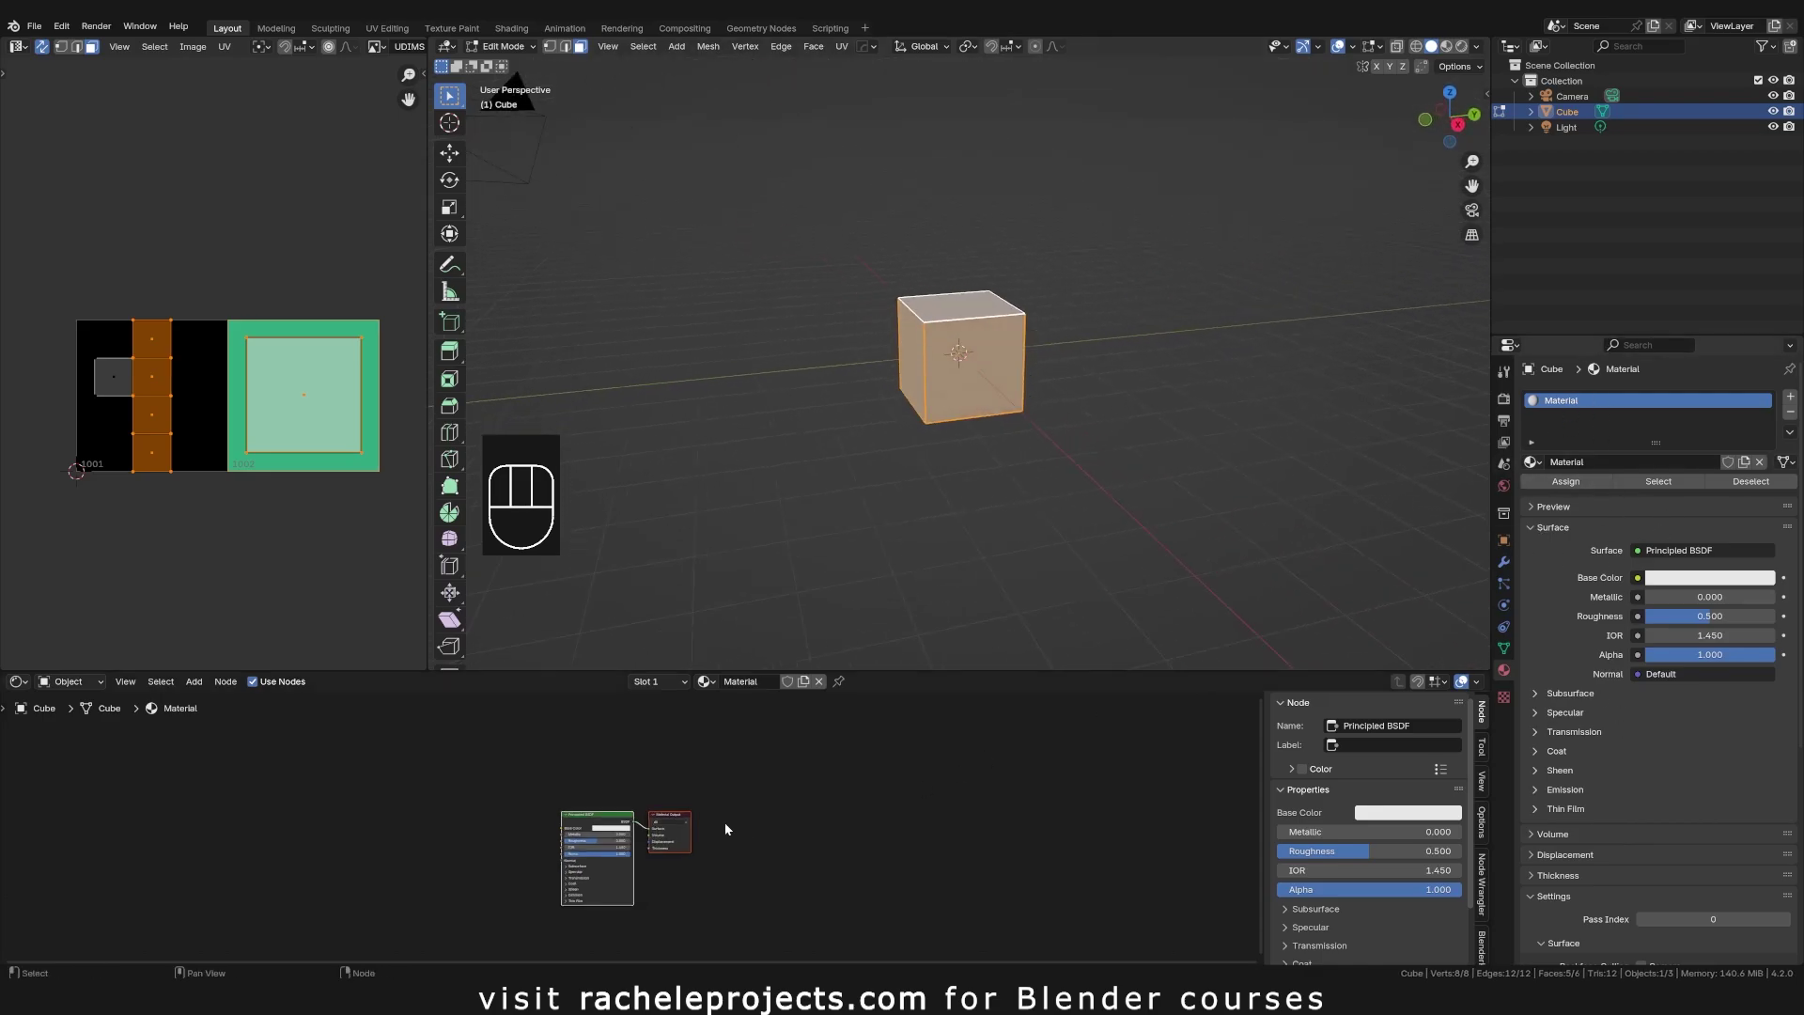
pyautogui.scroll(3, 724, 823)
pyautogui.scroll(3, 681, 840)
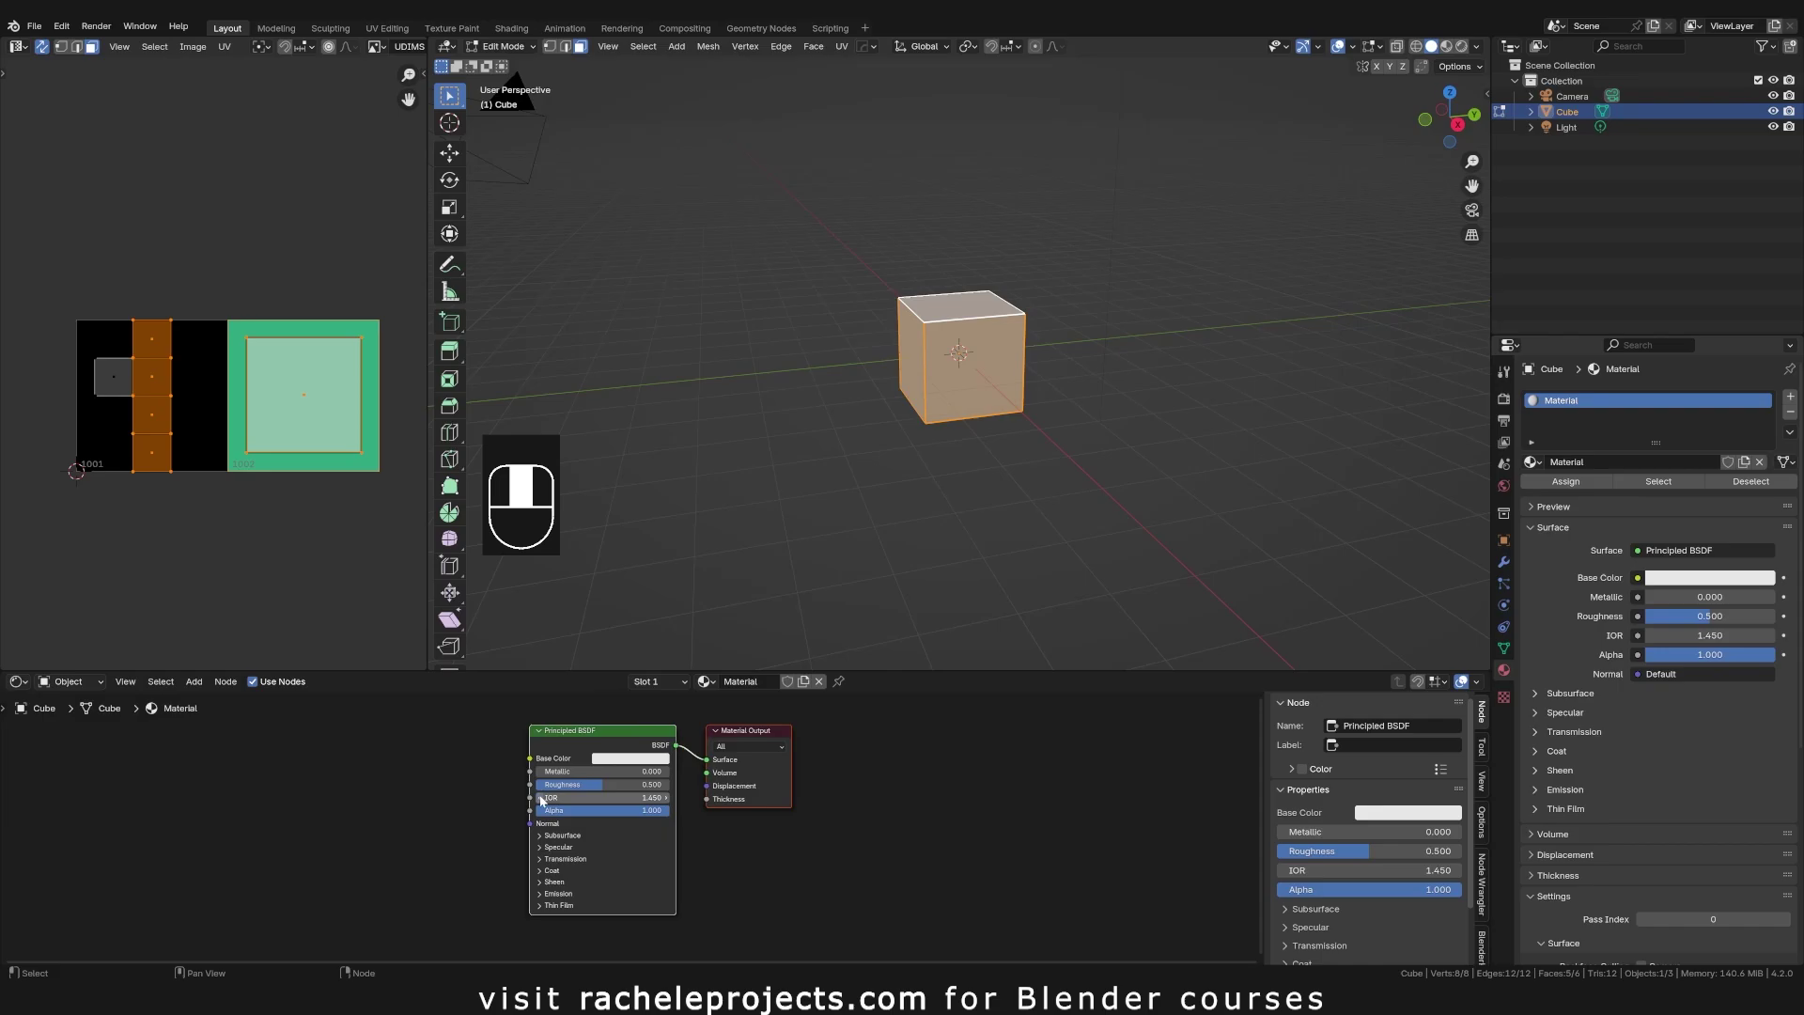
pyautogui.moveTo(374, 88); pyautogui.dragTo(346, 94, button='middle')
pyautogui.scroll(-5, 251, 46)
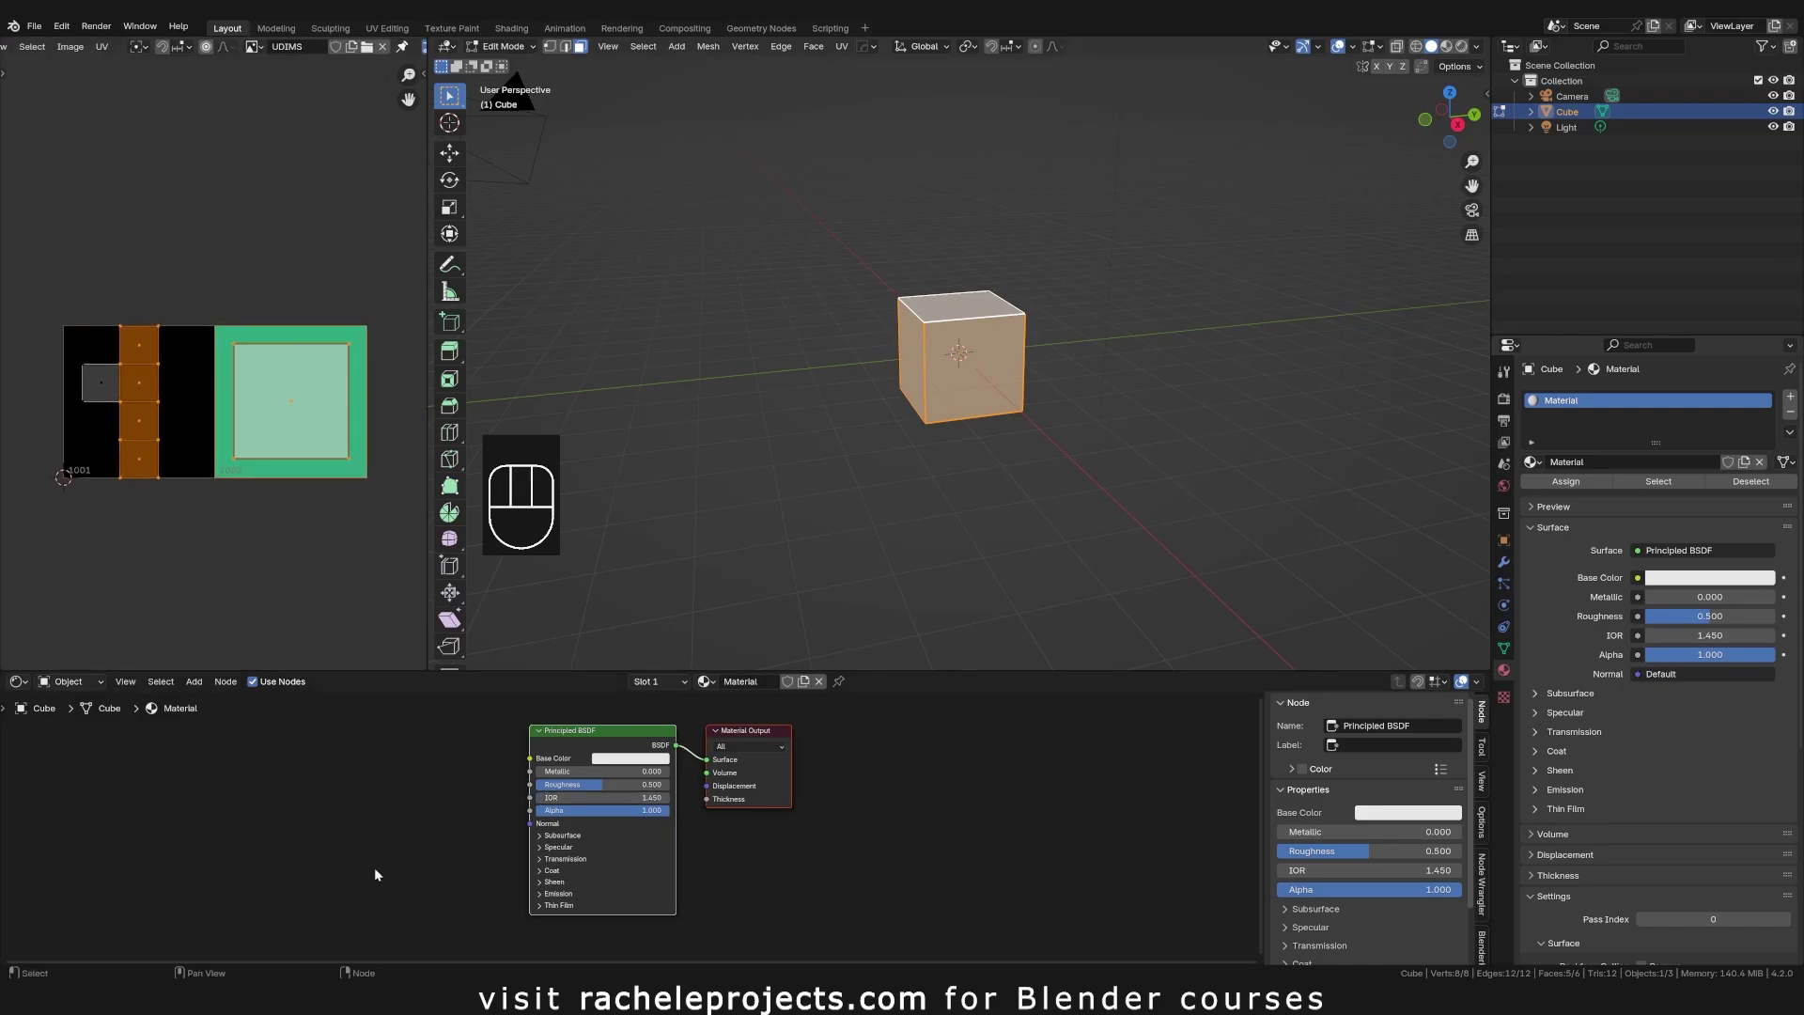
# Step: Add an Image Texture node via Shift+A search 'textur' and assign the UDIMS image
pyautogui.hotkey('shift', 'a')
pyautogui.write('text')
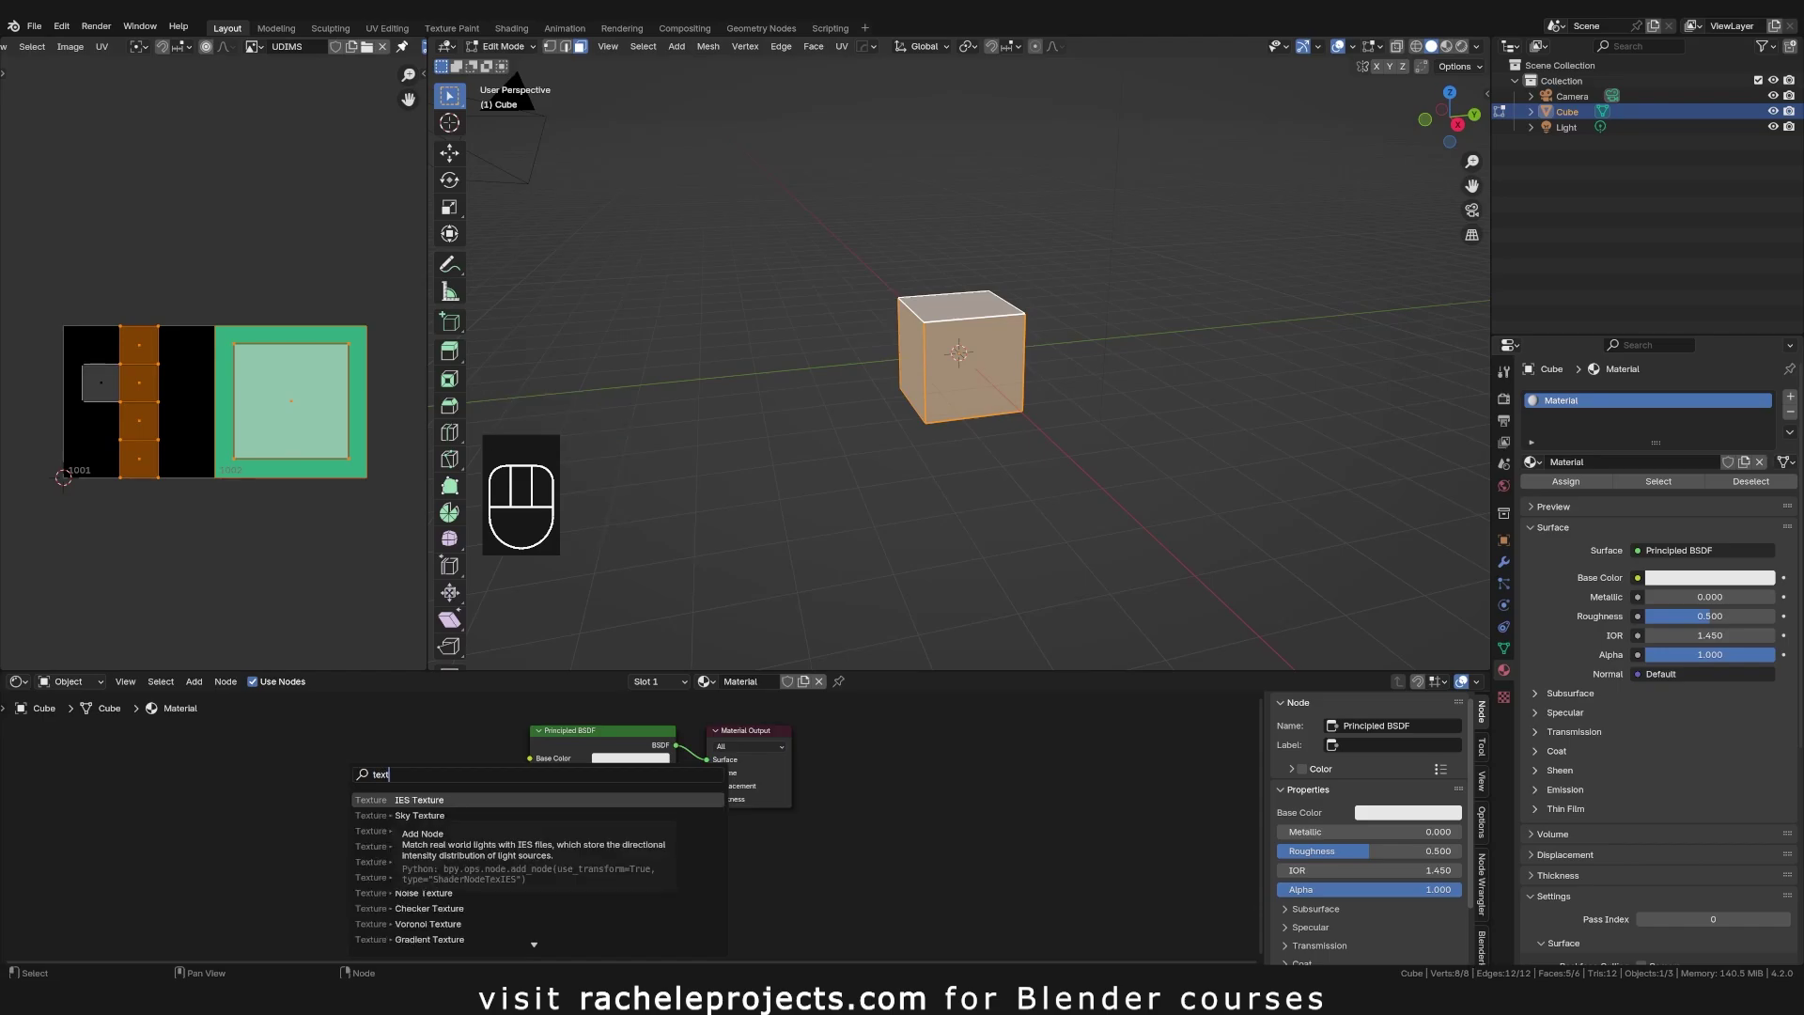
pyautogui.write('ur')
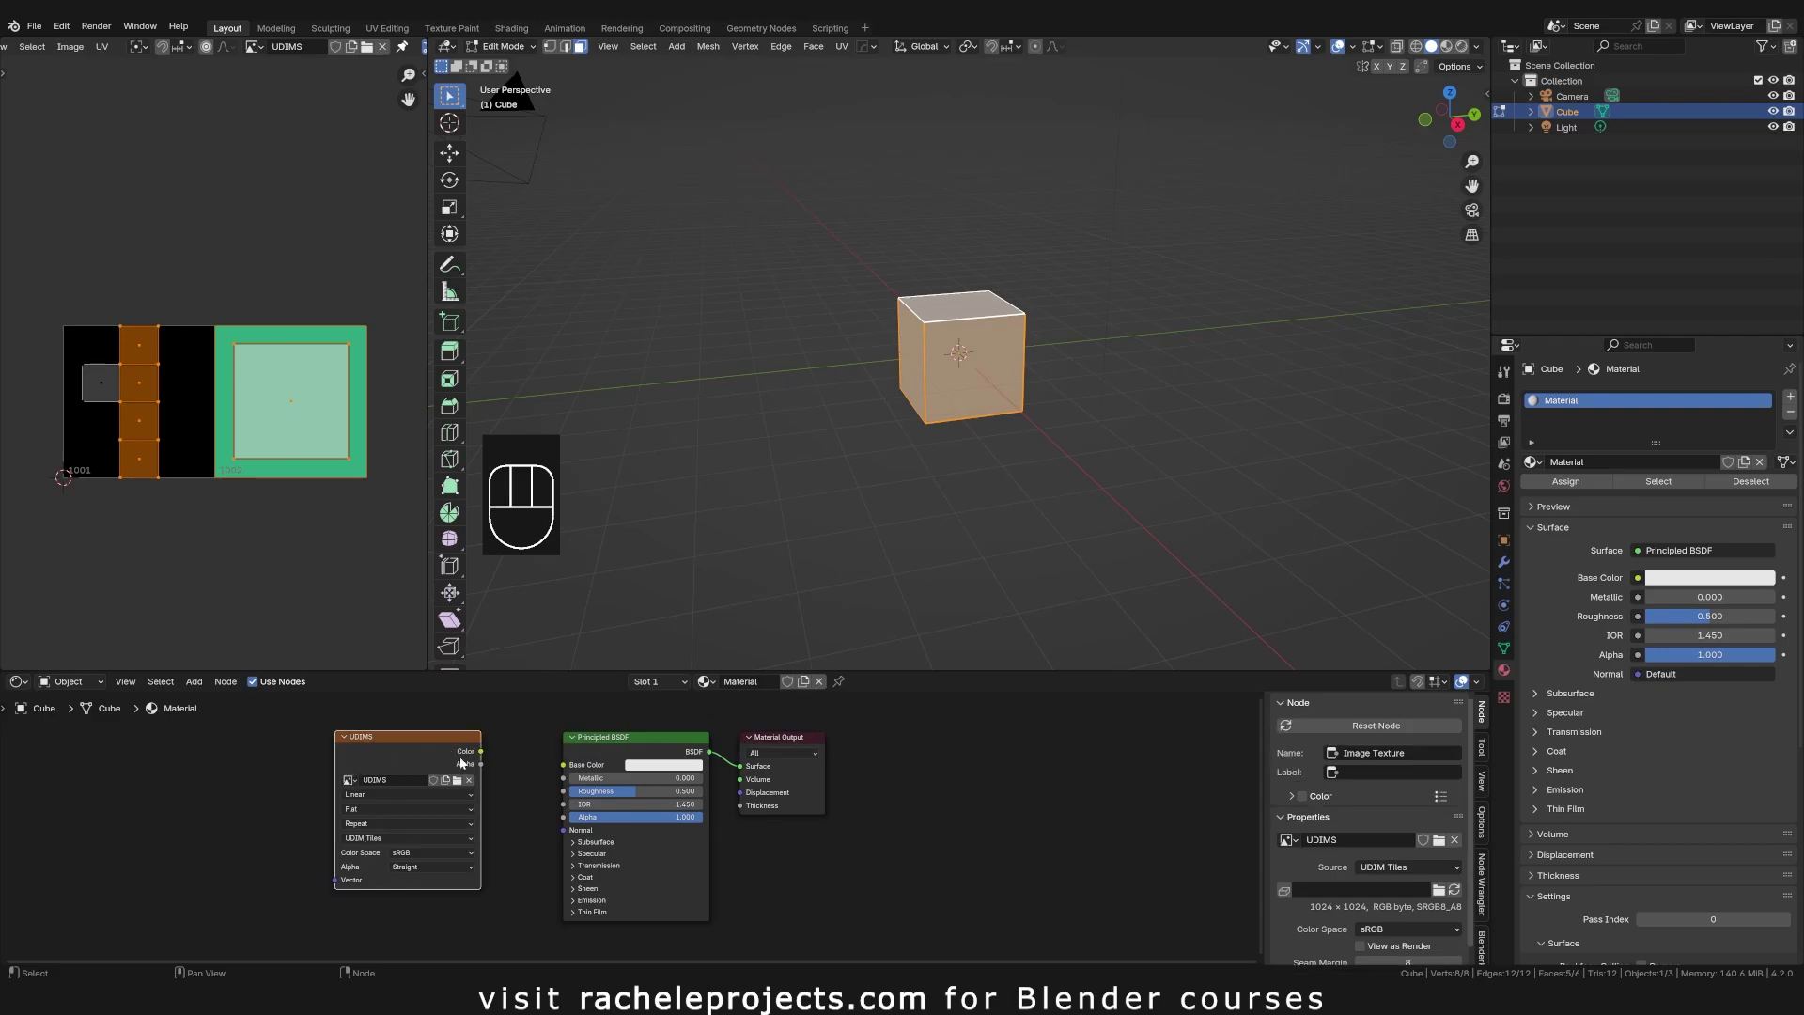
pyautogui.scroll(2, 313, 804)
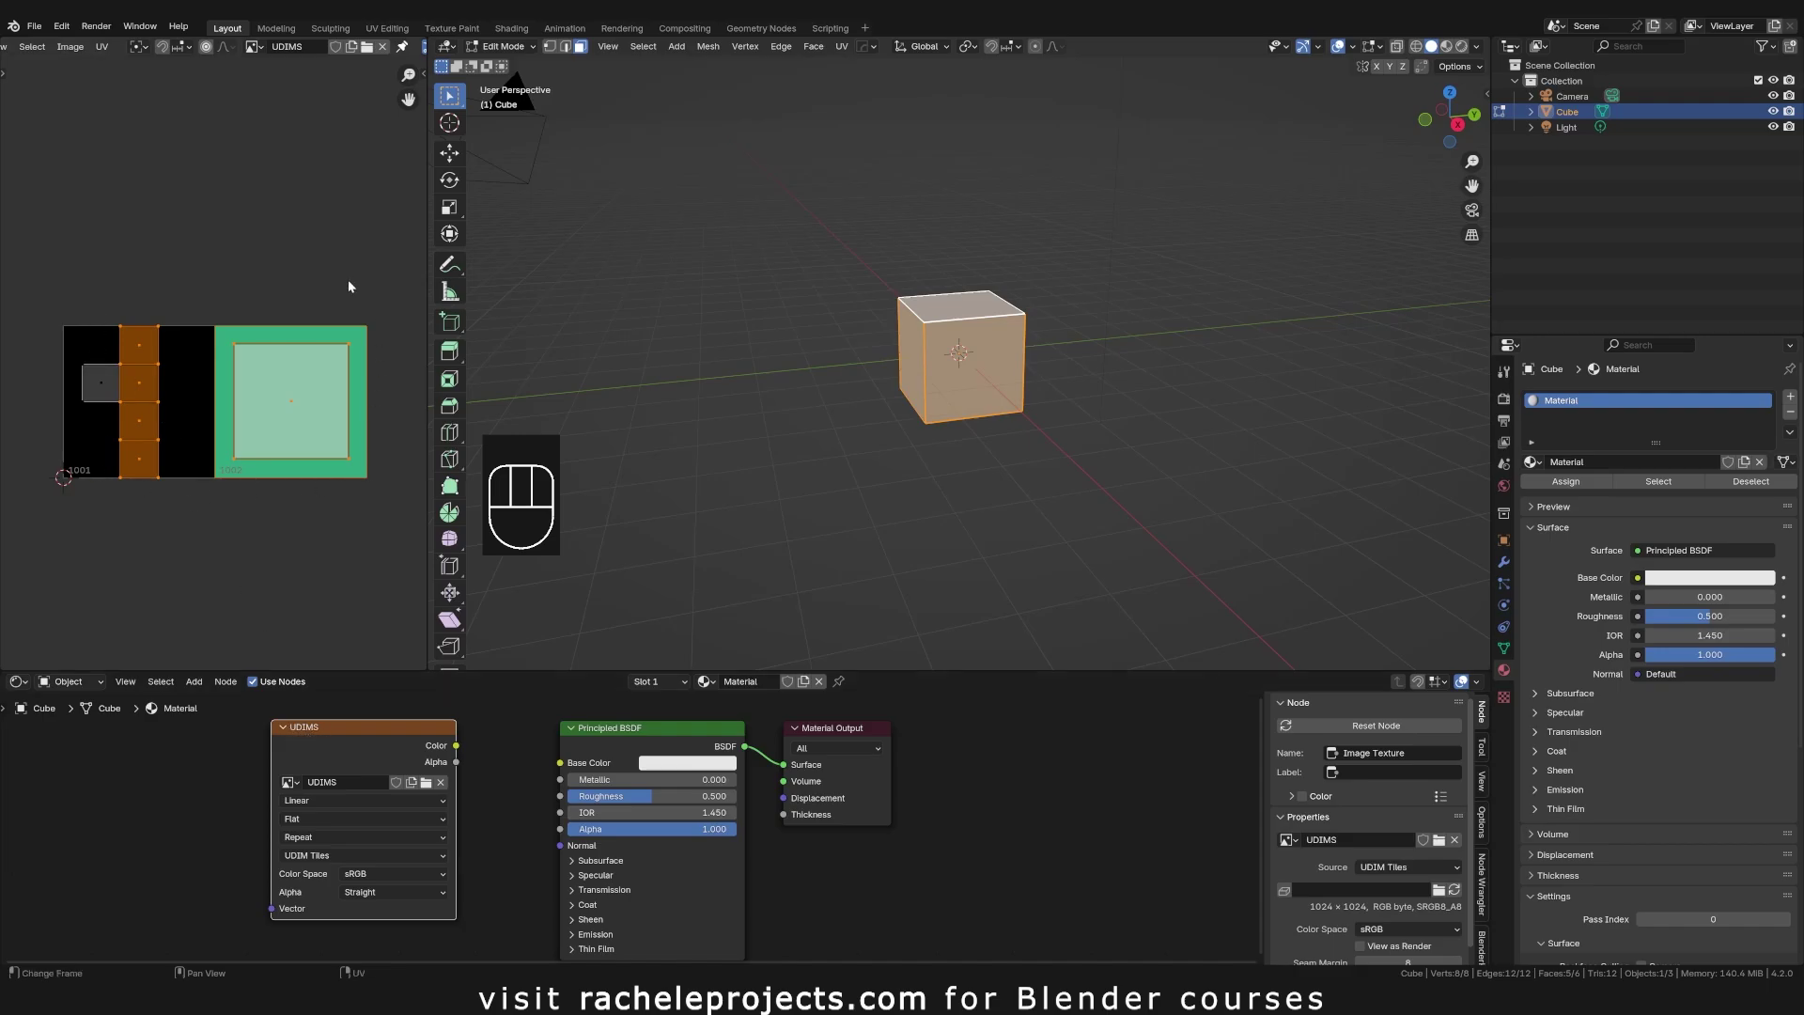
pyautogui.scroll(-2, 216, 366)
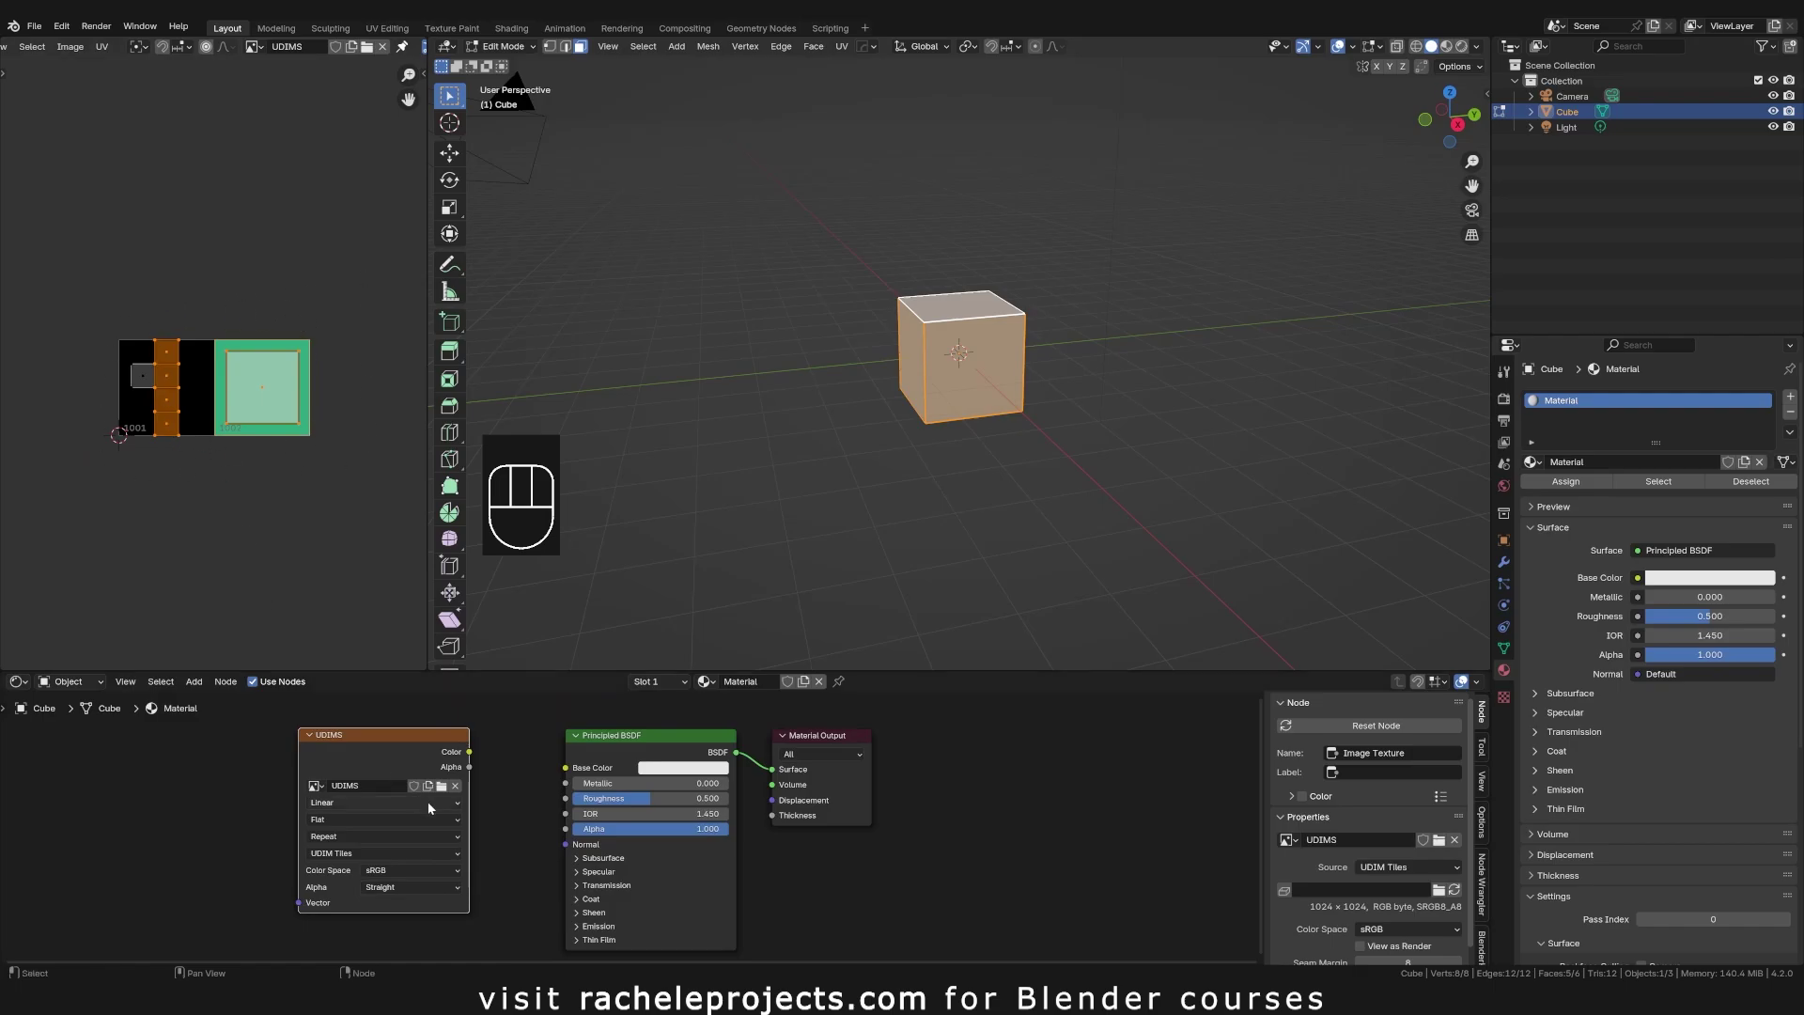
pyautogui.moveTo(335, 863)
pyautogui.mouseDown(button='middle')
pyautogui.moveTo(316, 844)
pyautogui.moveTo(338, 843)
pyautogui.mouseUp(button='middle')
# Step: Toggle the Image Texture node's source to Single Image and back to UDIM Tiles
pyautogui.click(338, 832)
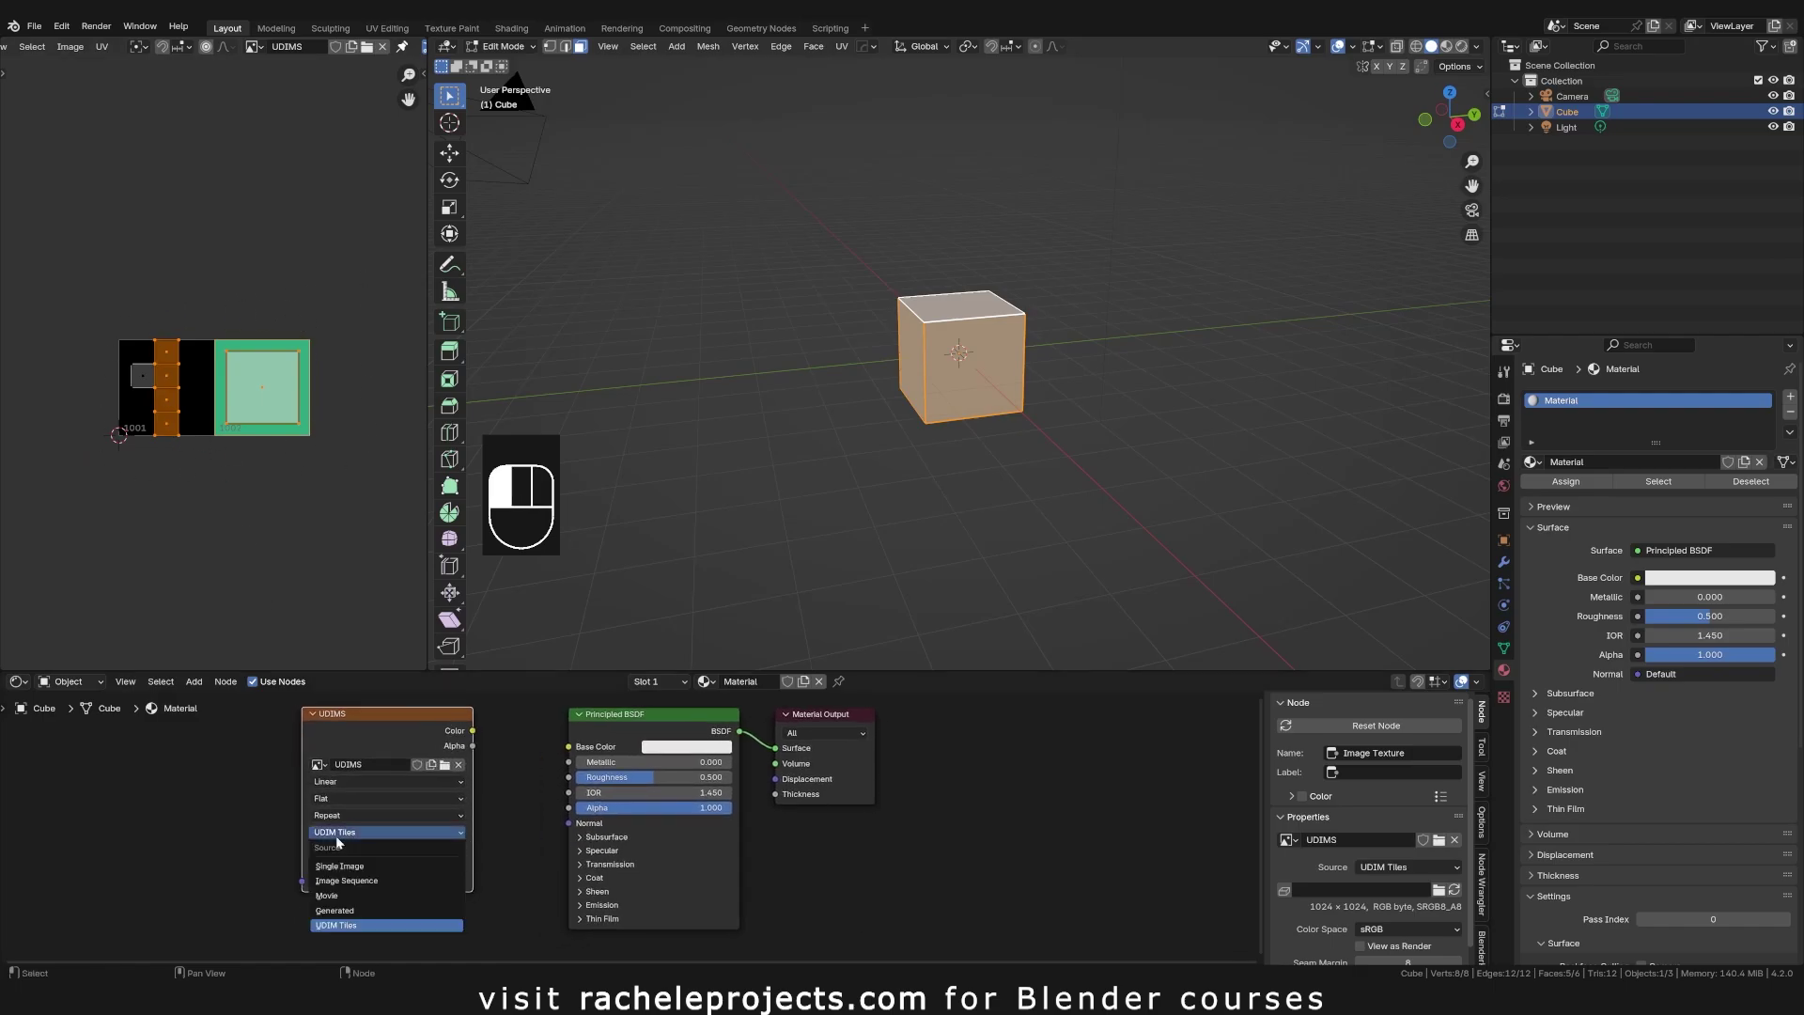
pyautogui.click(336, 834)
pyautogui.click(372, 836)
pyautogui.click(324, 867)
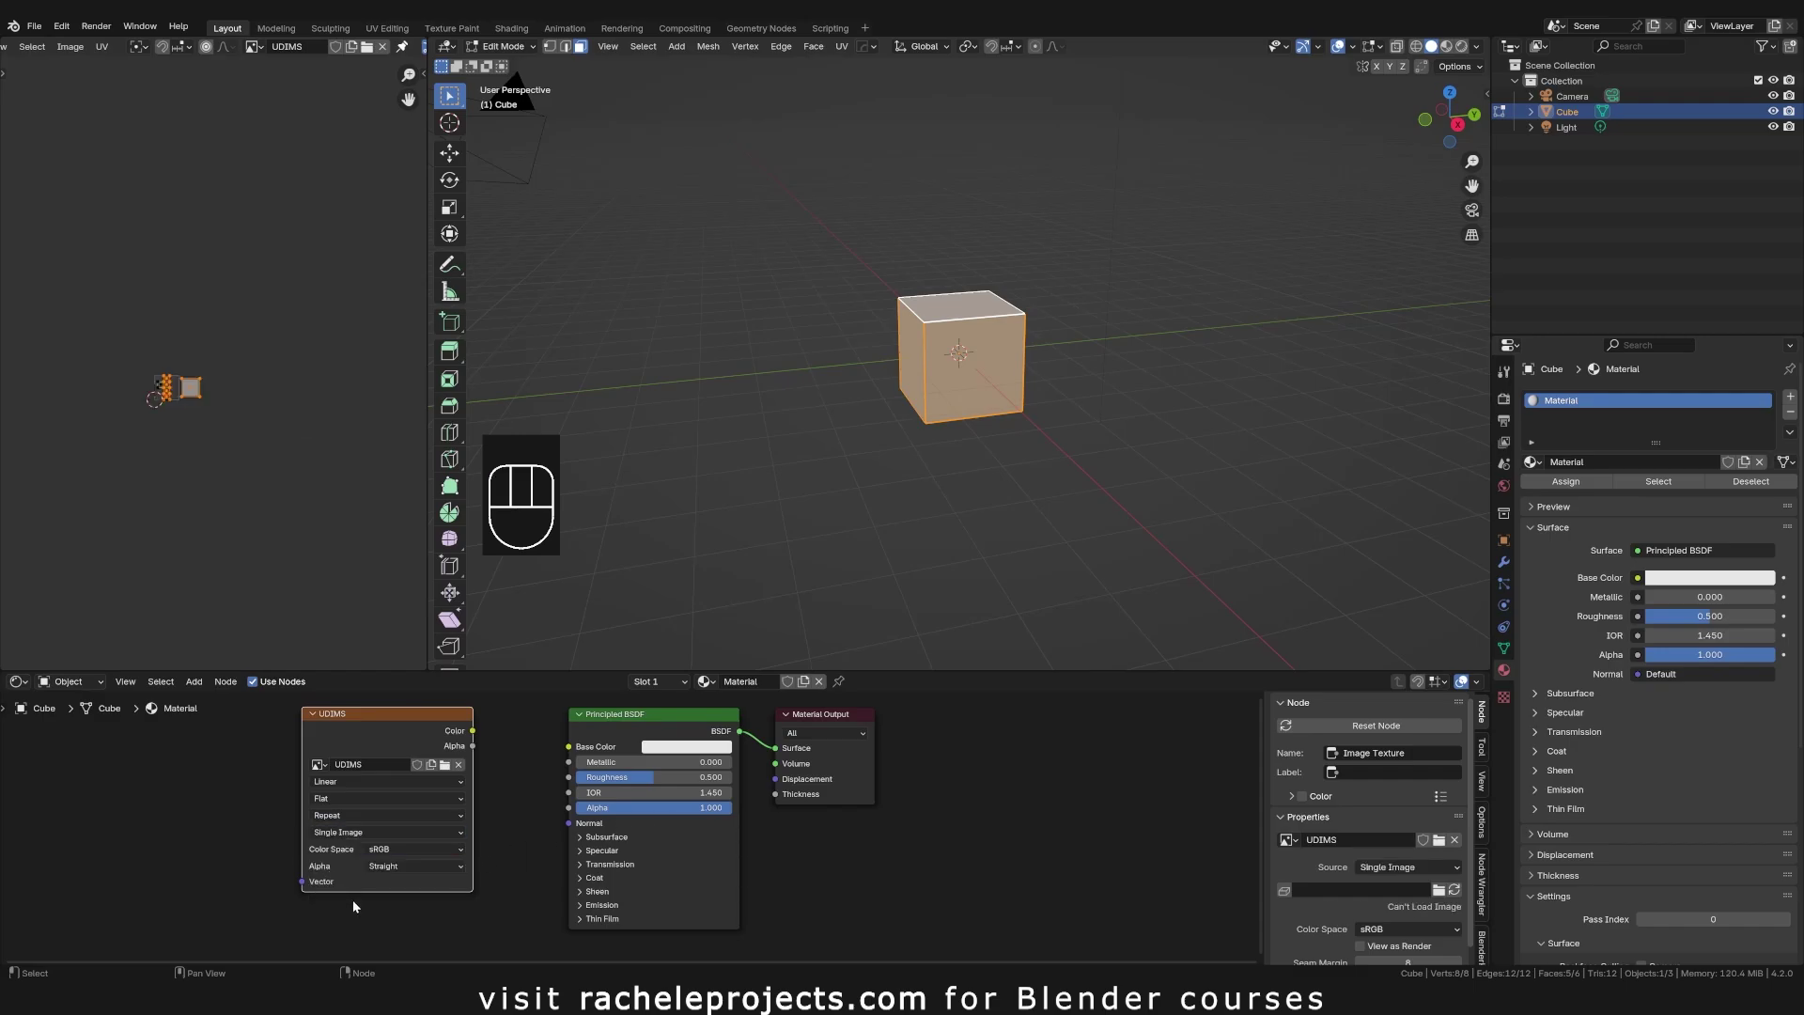
pyautogui.click(336, 834)
pyautogui.scroll(3, 242, 347)
pyautogui.click(361, 833)
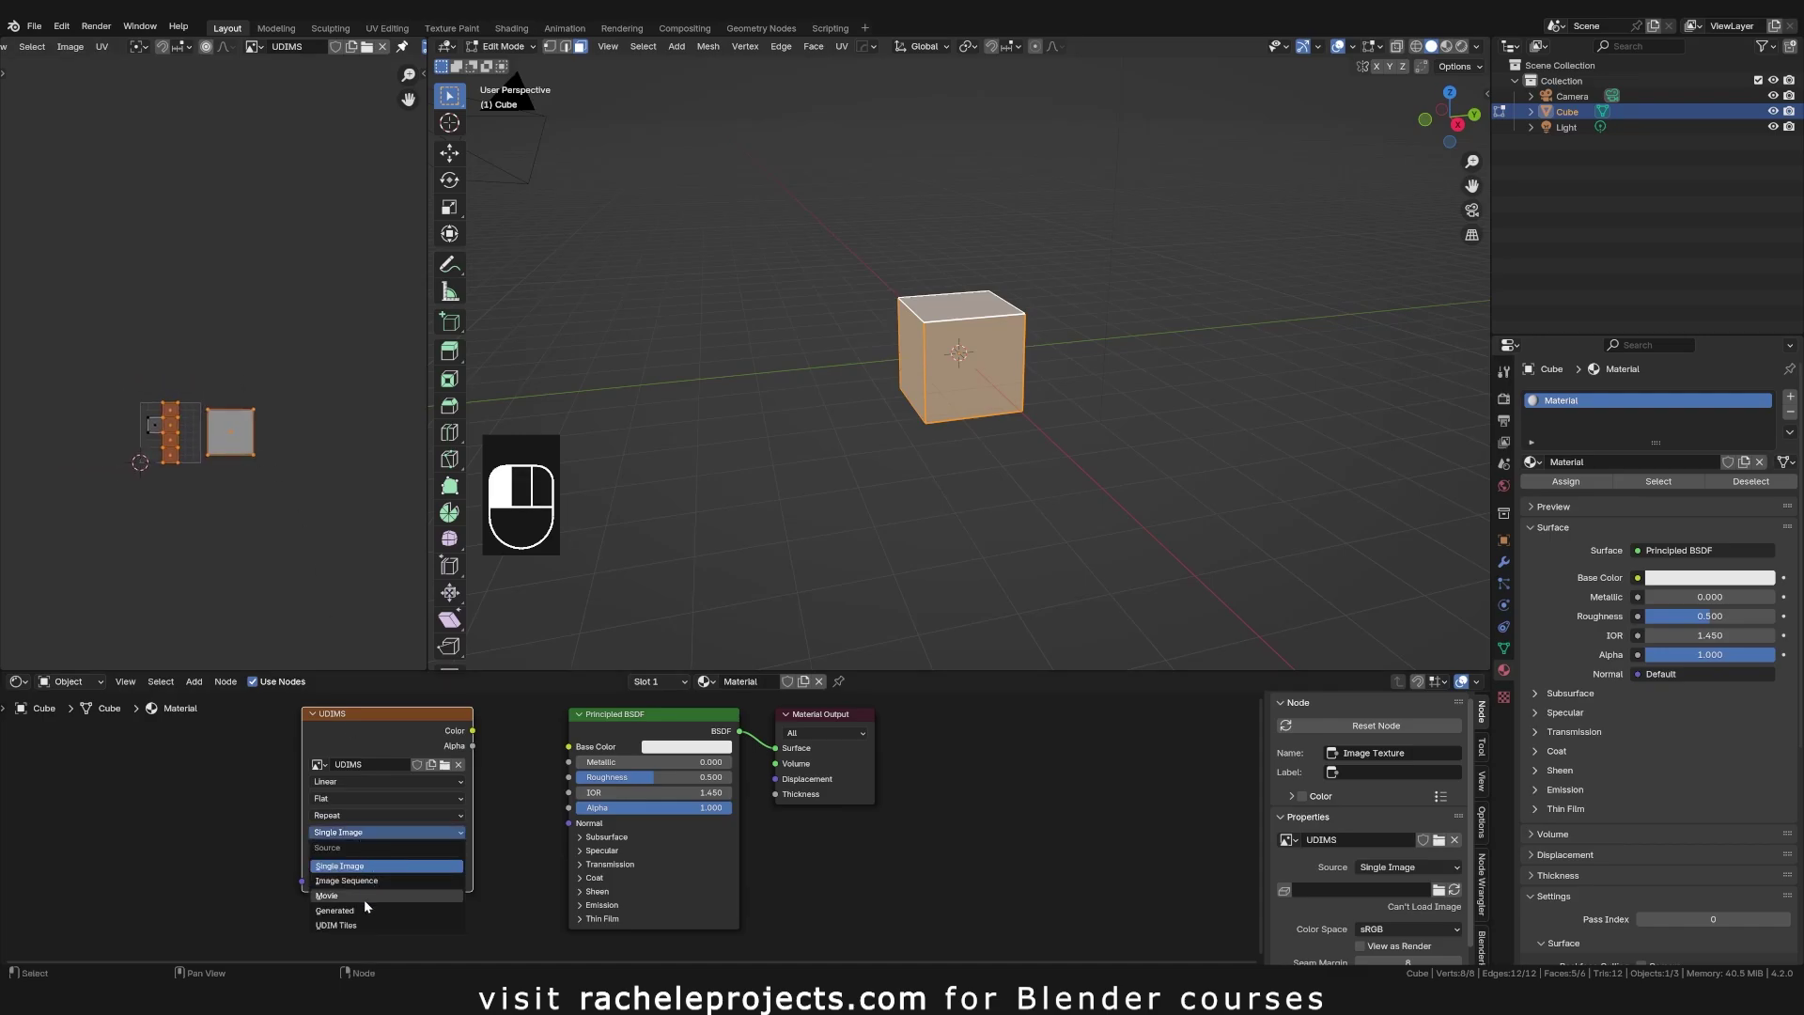
pyautogui.click(359, 925)
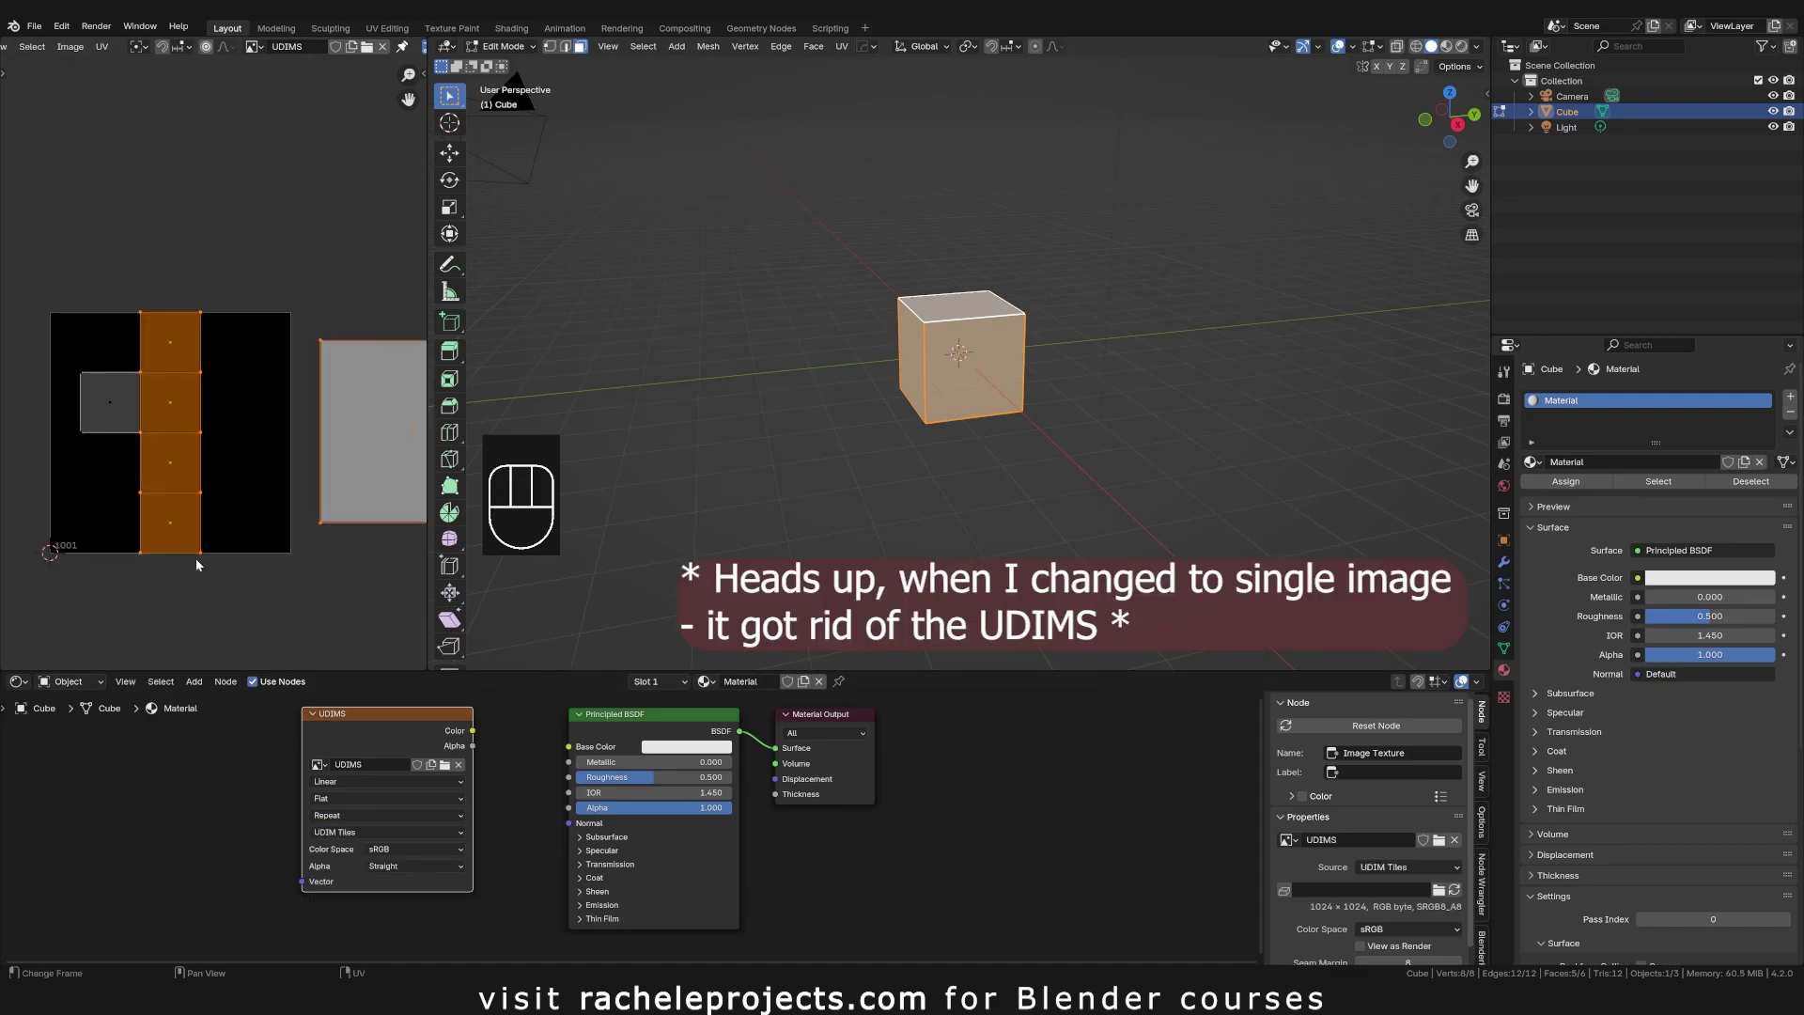
# Step: Switch the source to Single Image once more, then settle on UDIM Tiles
pyautogui.click(343, 833)
pyautogui.click(338, 867)
pyautogui.scroll(6, 177, 447)
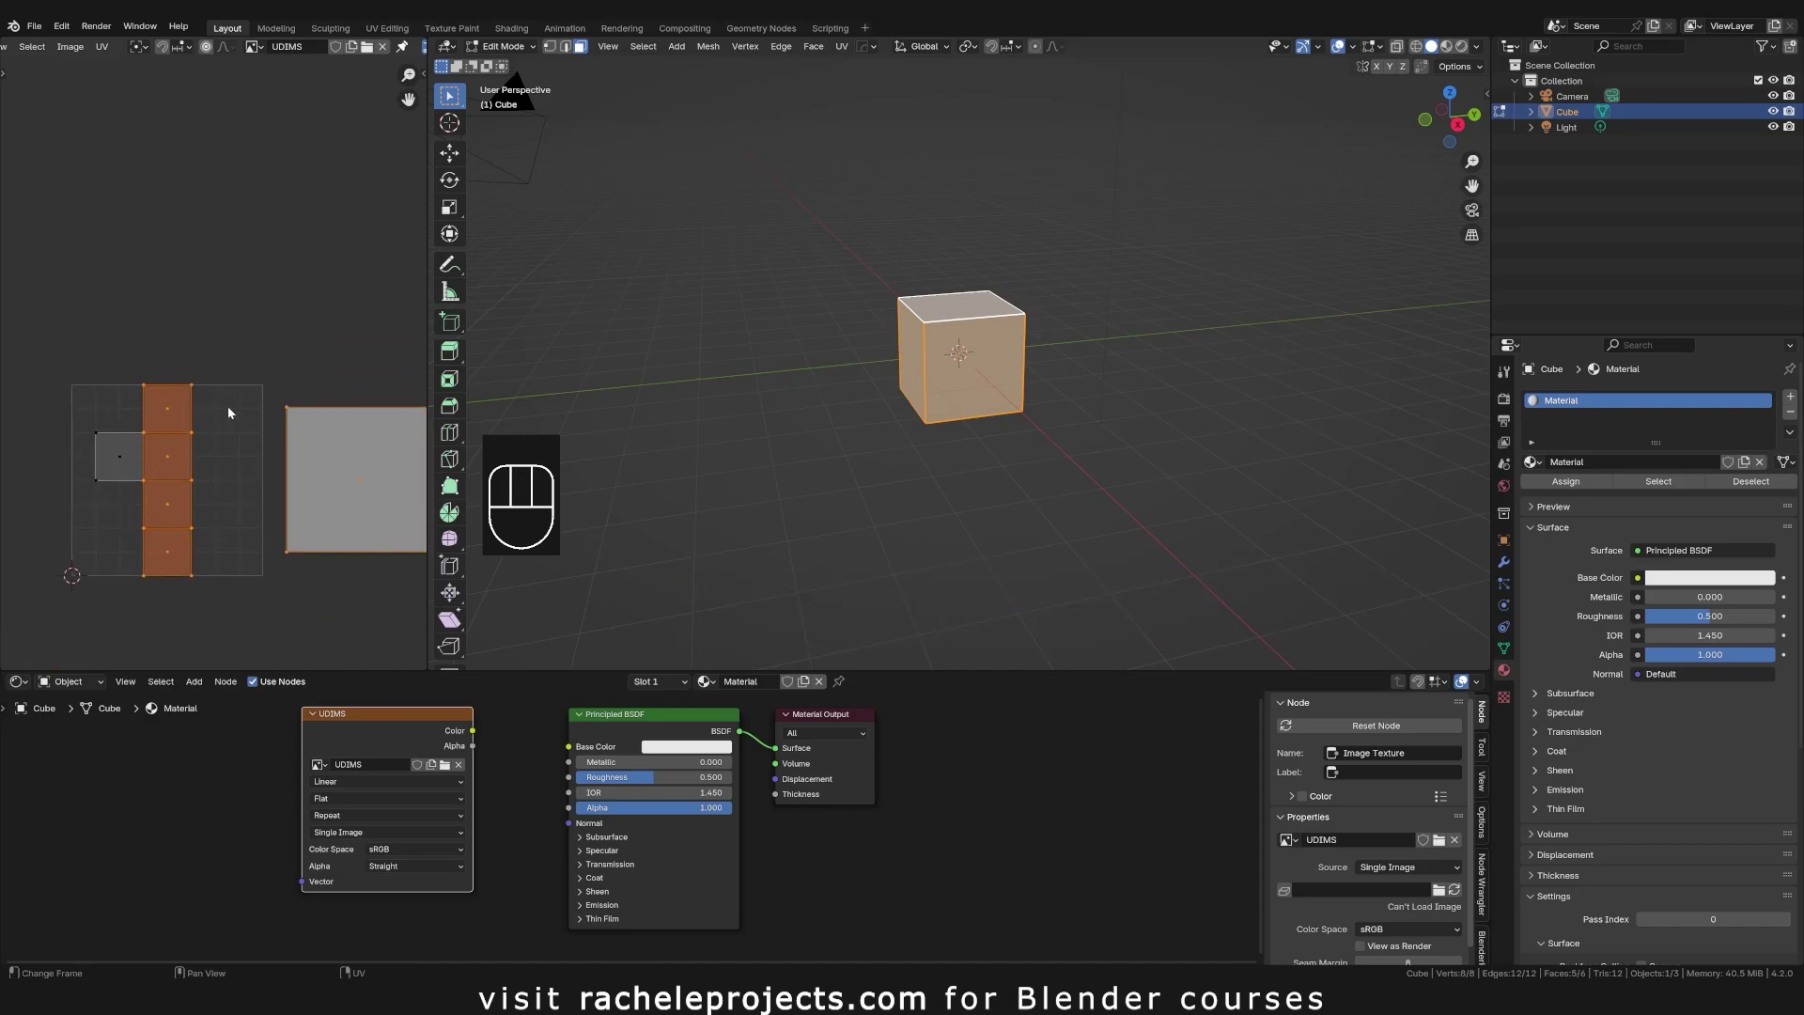
pyautogui.scroll(-3, 211, 442)
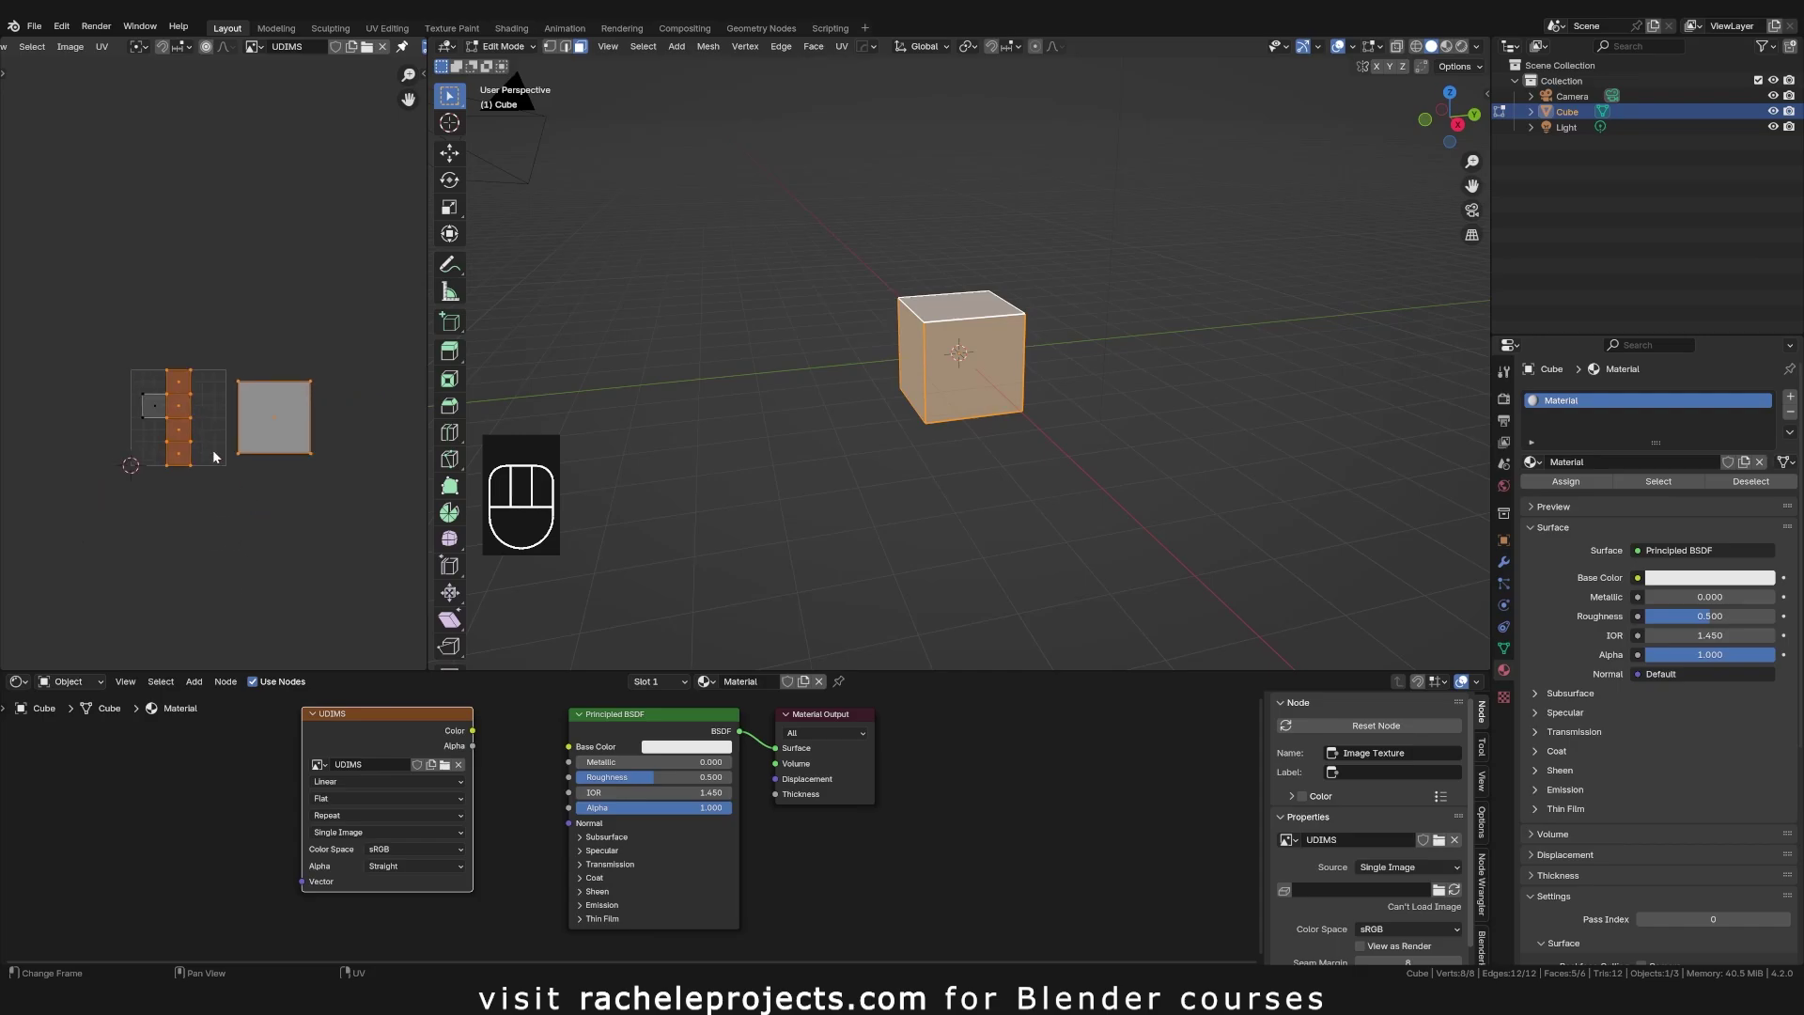
pyautogui.click(366, 832)
pyautogui.click(370, 921)
pyautogui.scroll(-3, 217, 459)
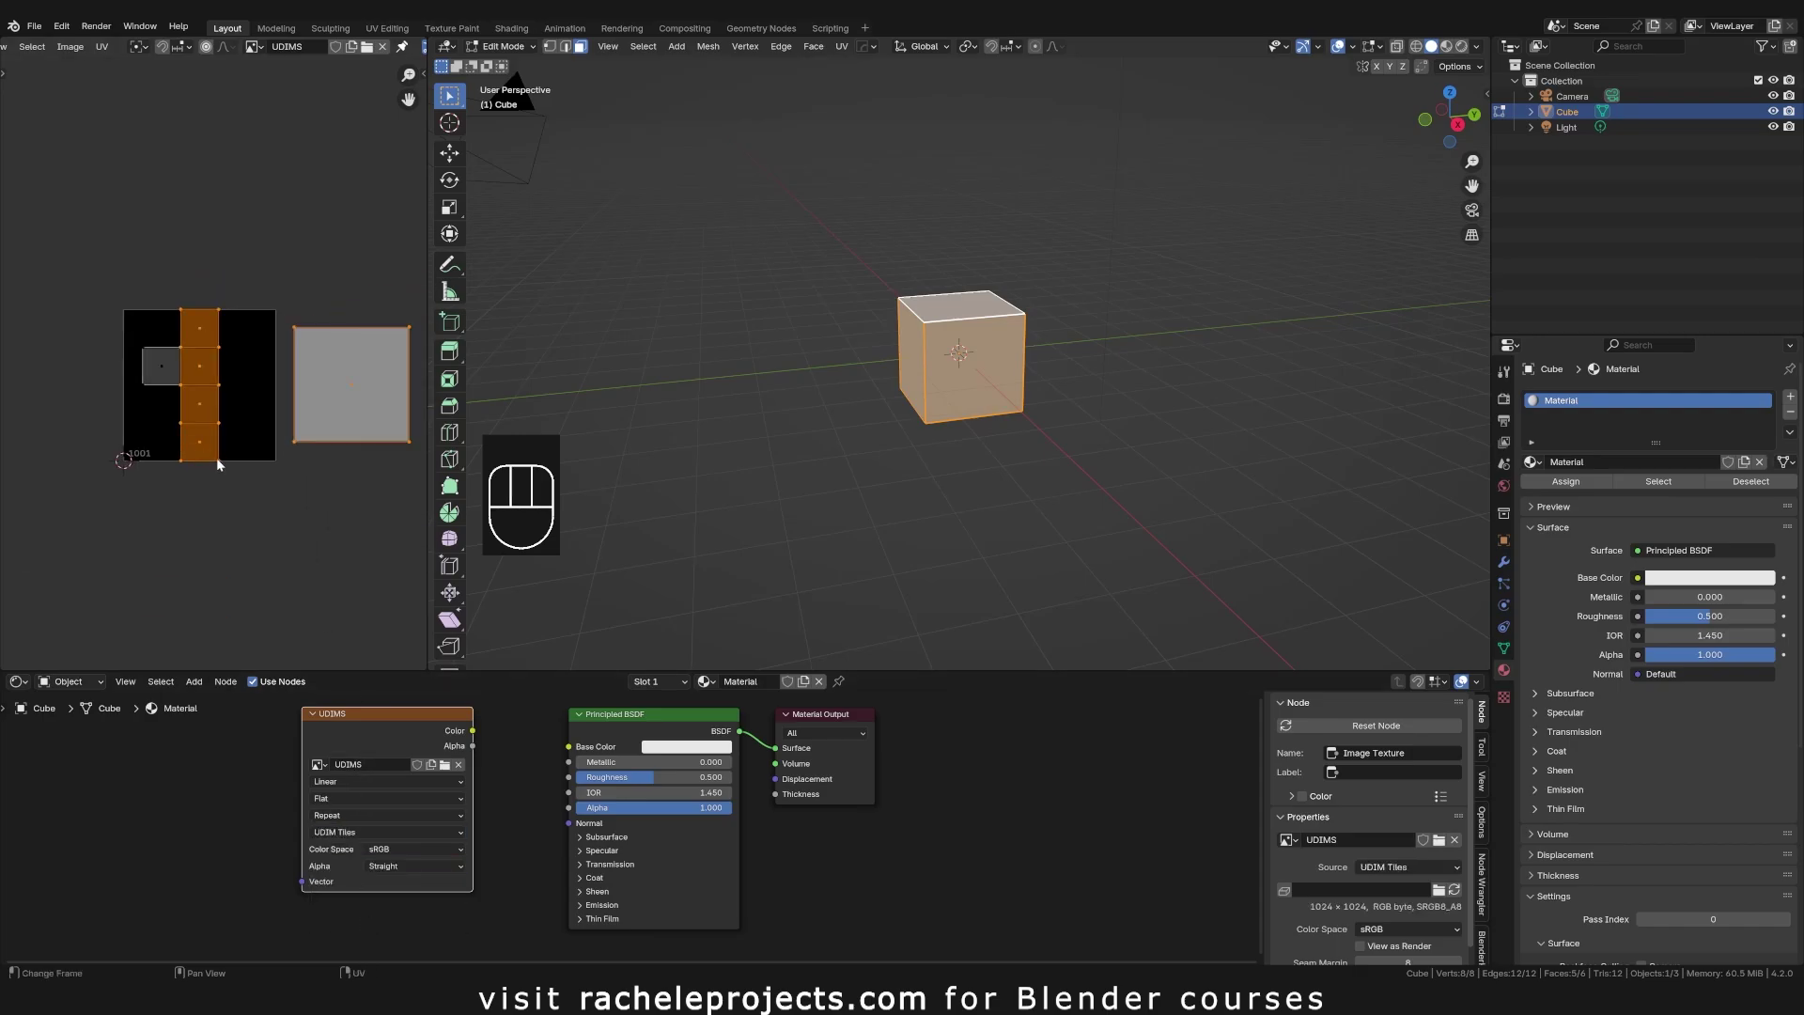
pyautogui.moveTo(284, 540); pyautogui.dragTo(271, 543, button='middle')
pyautogui.moveTo(455, 776); pyautogui.dragTo(453, 785, button='middle')
pyautogui.scroll(-1, 452, 784)
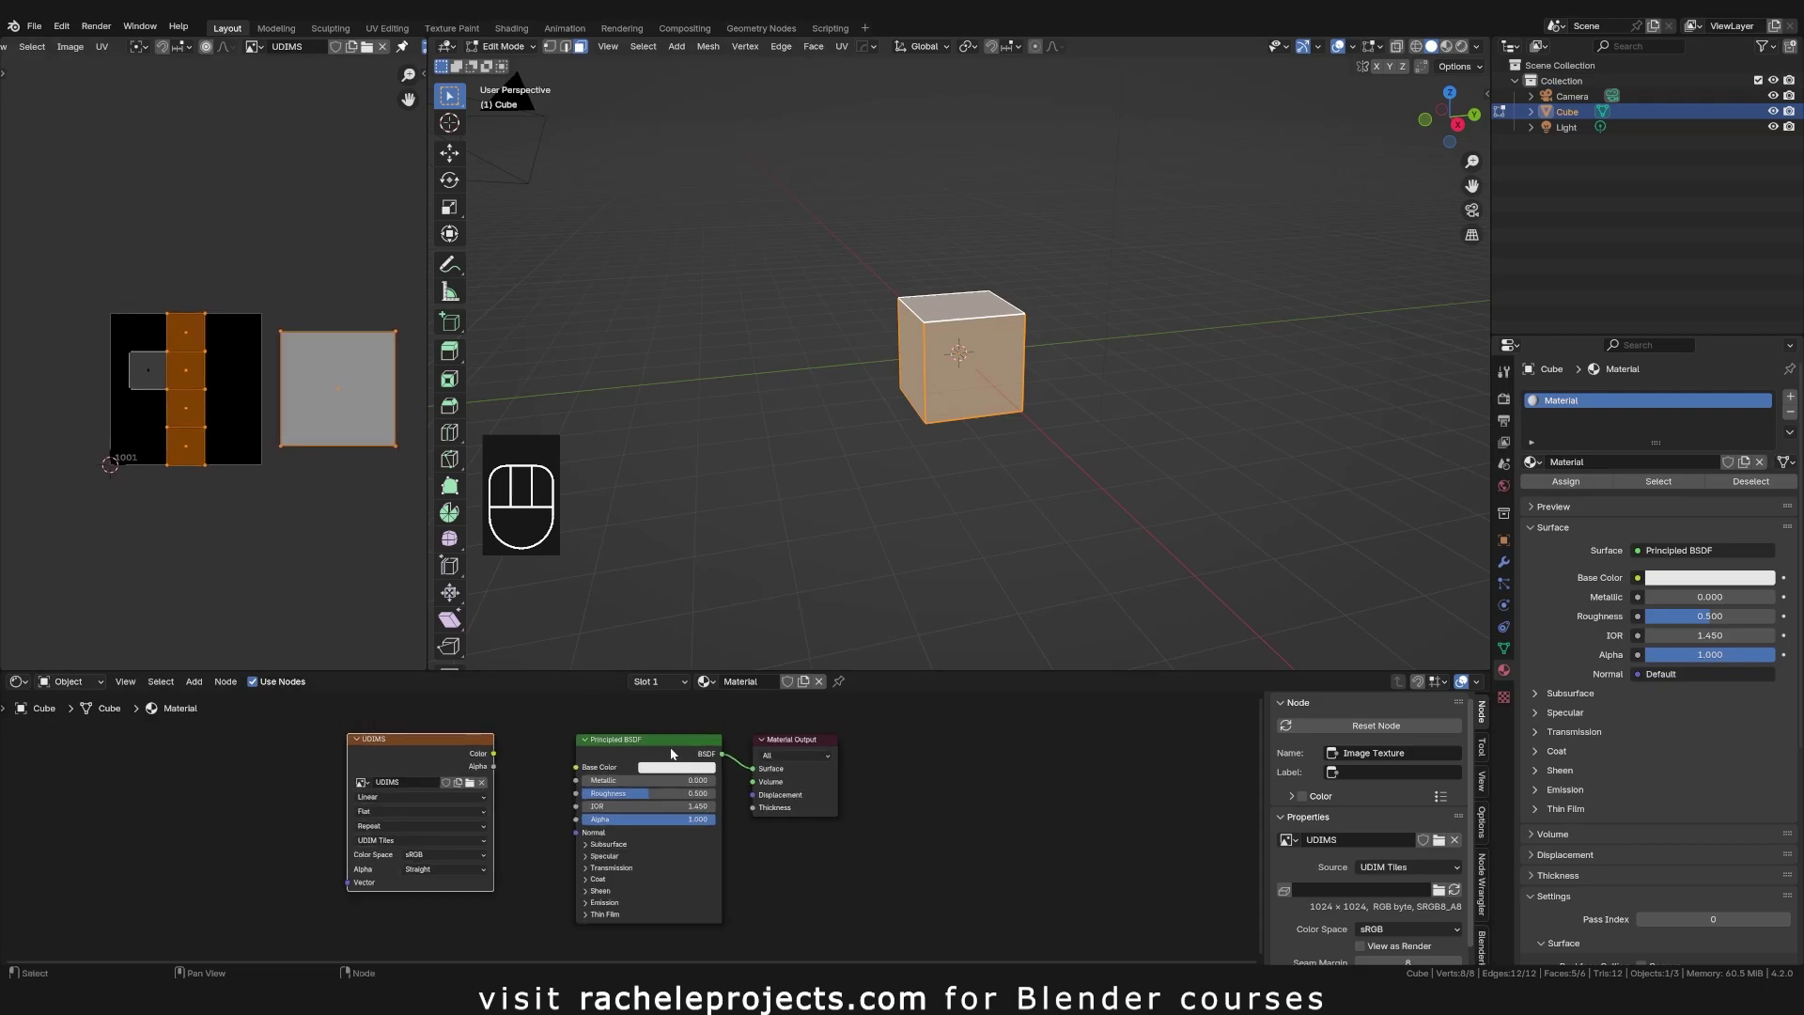
# Step: Set the Cycles render device to GPU Compute and render Max Samples to 100
pyautogui.click(1503, 406)
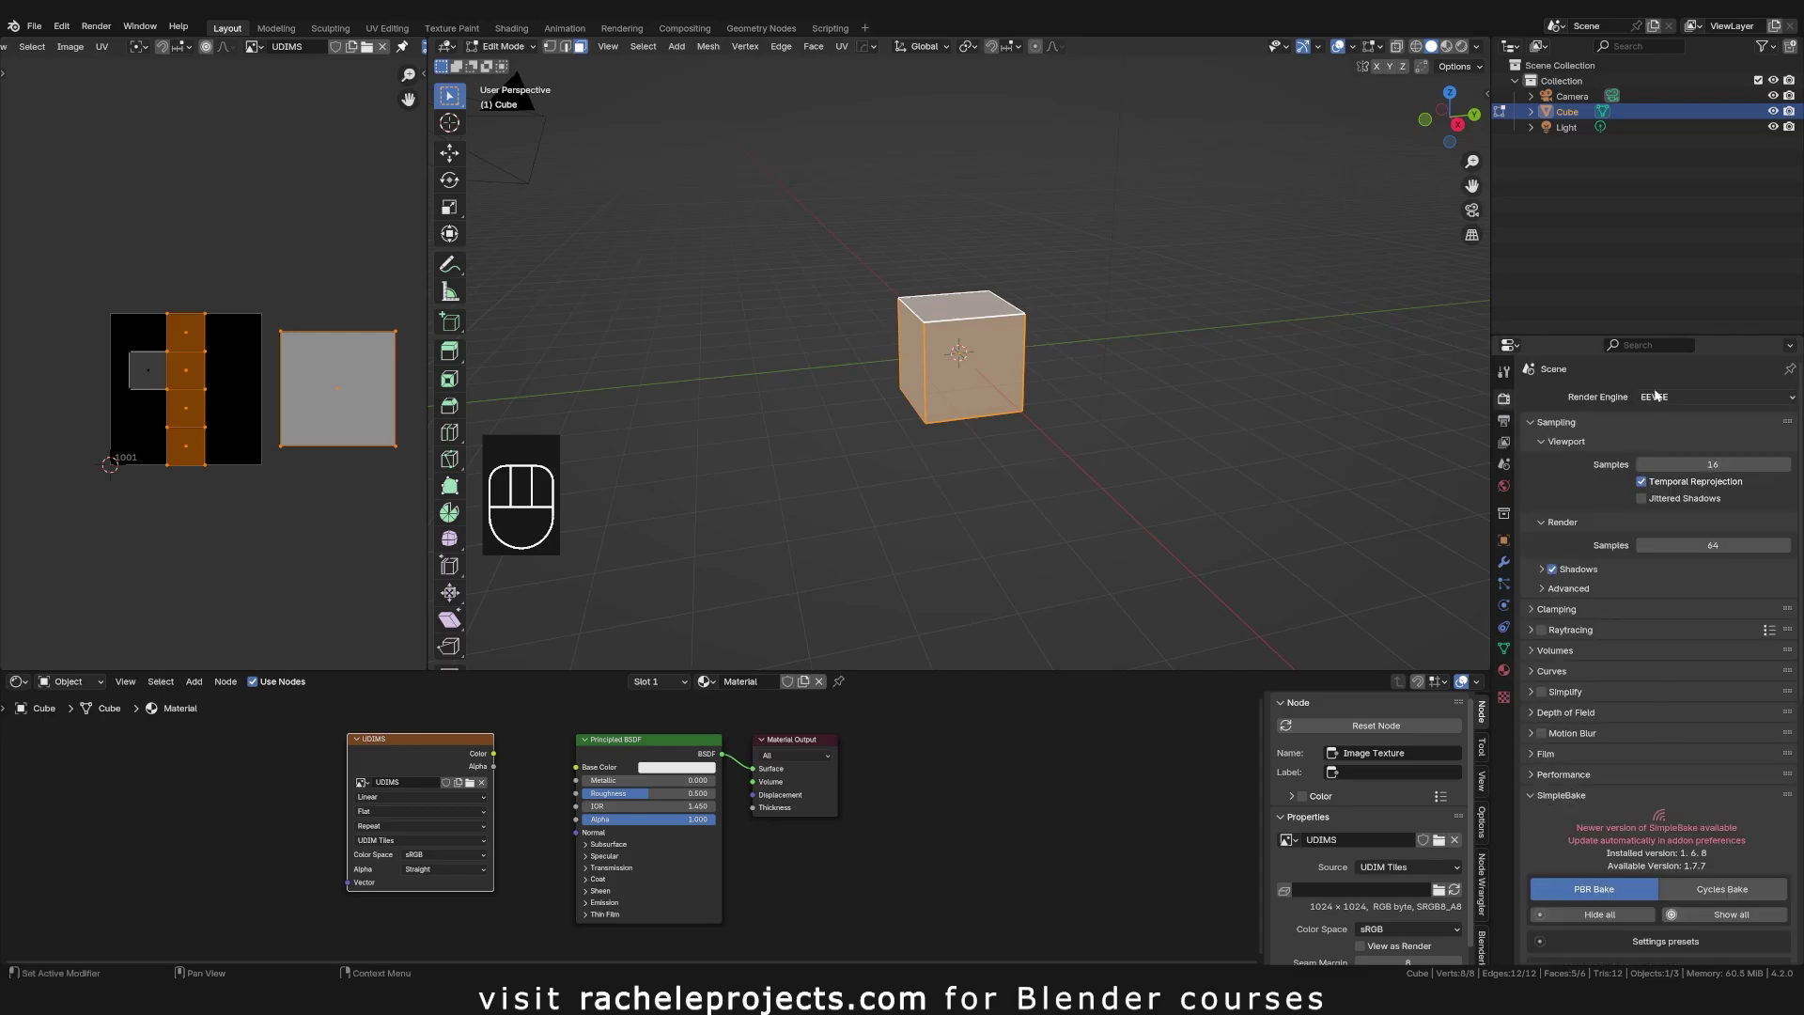
pyautogui.moveTo(1668, 435); pyautogui.dragTo(1679, 467)
pyautogui.click(1668, 438)
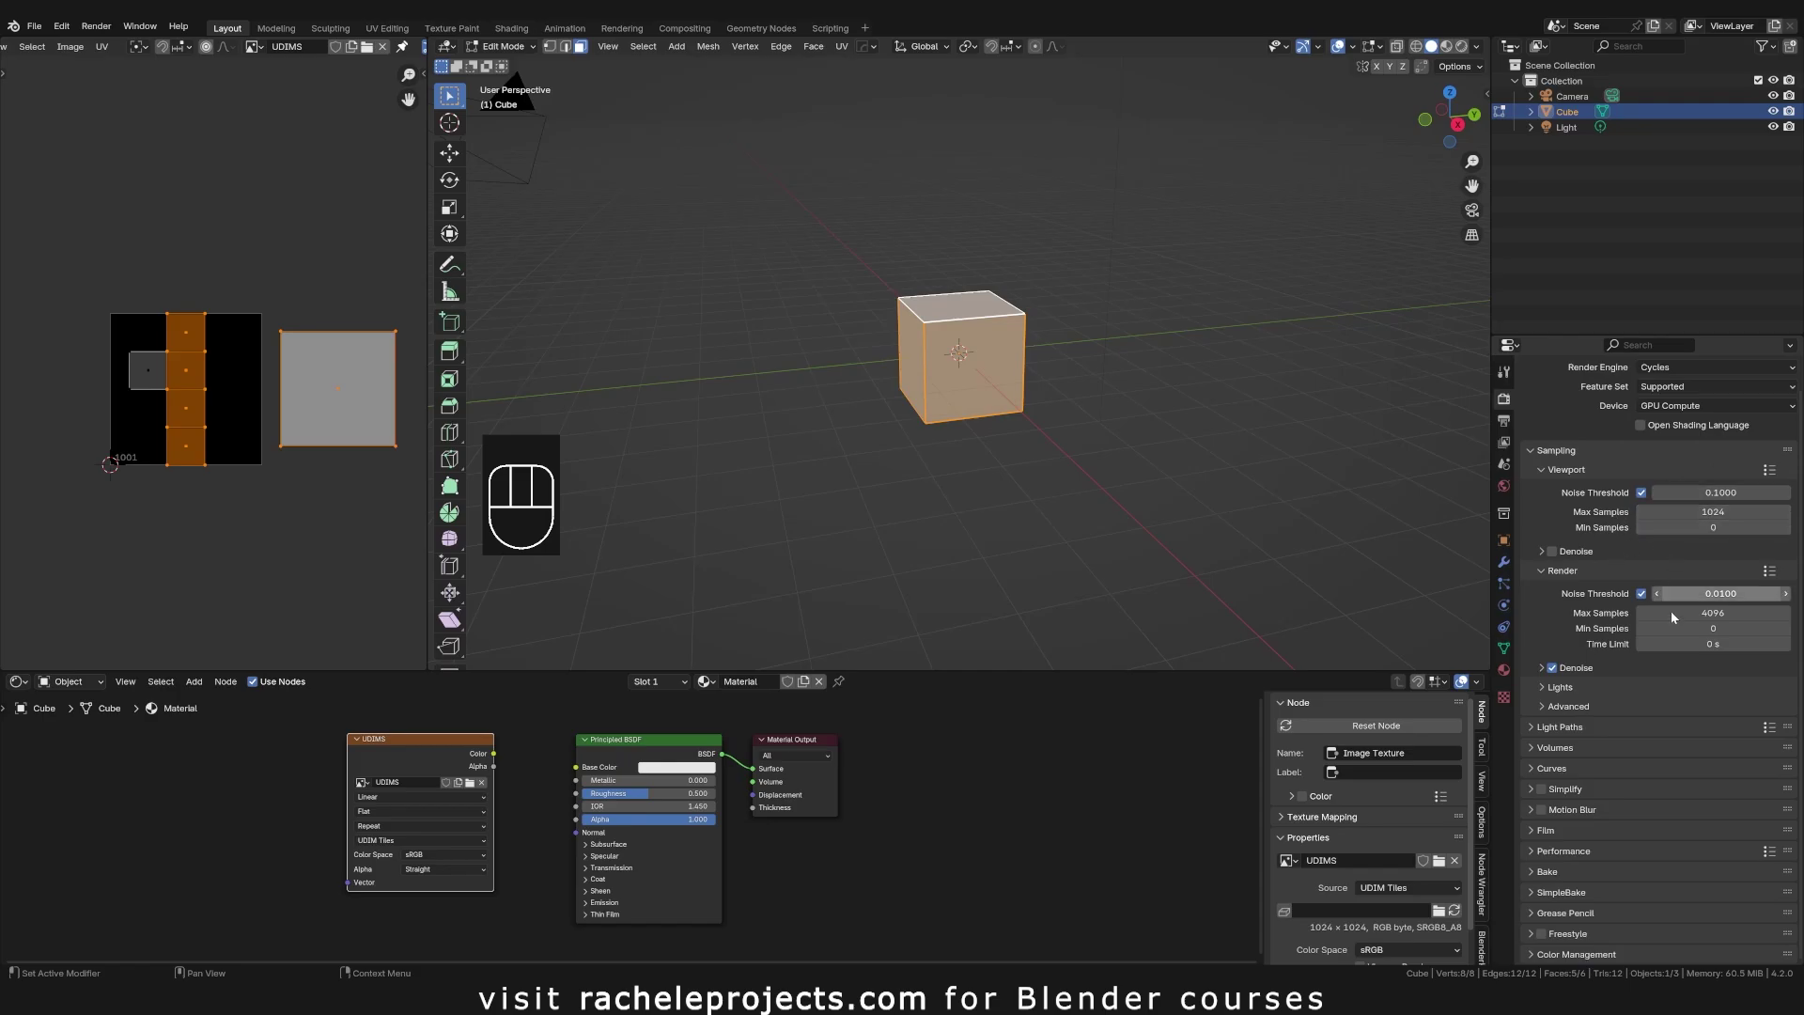
pyautogui.click(1727, 612)
pyautogui.write('100')
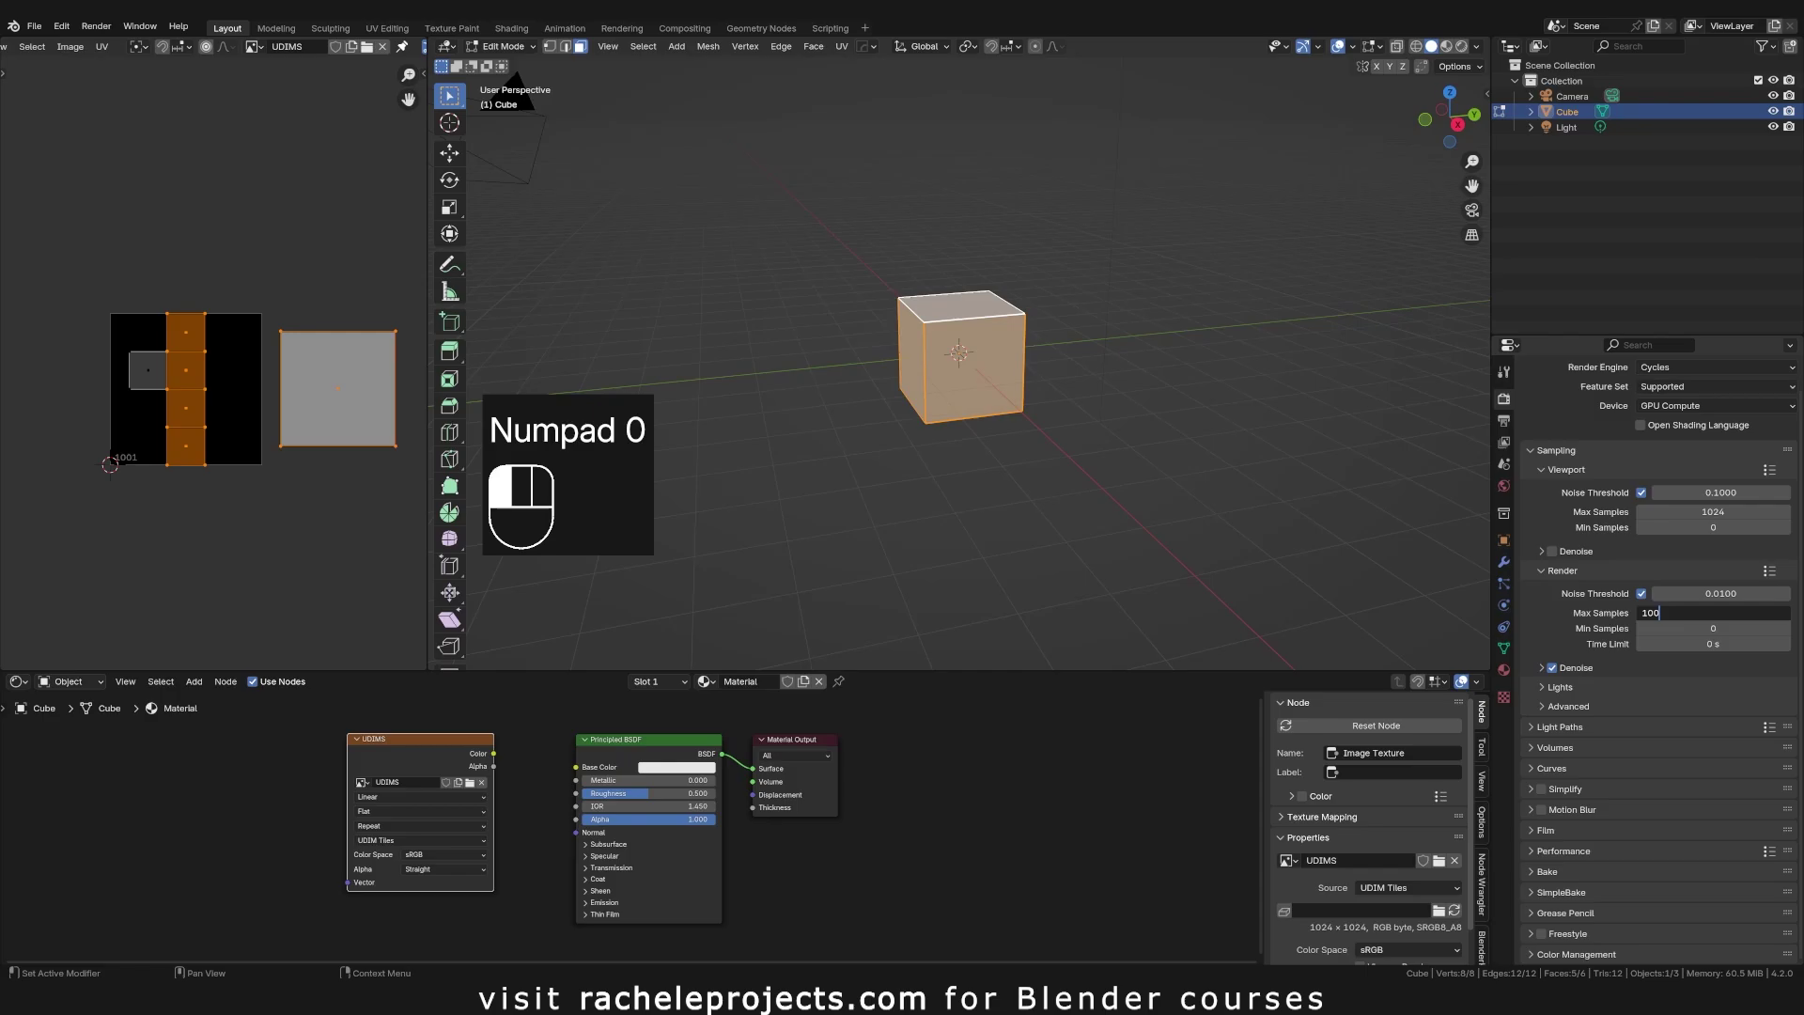
pyautogui.press('Return')
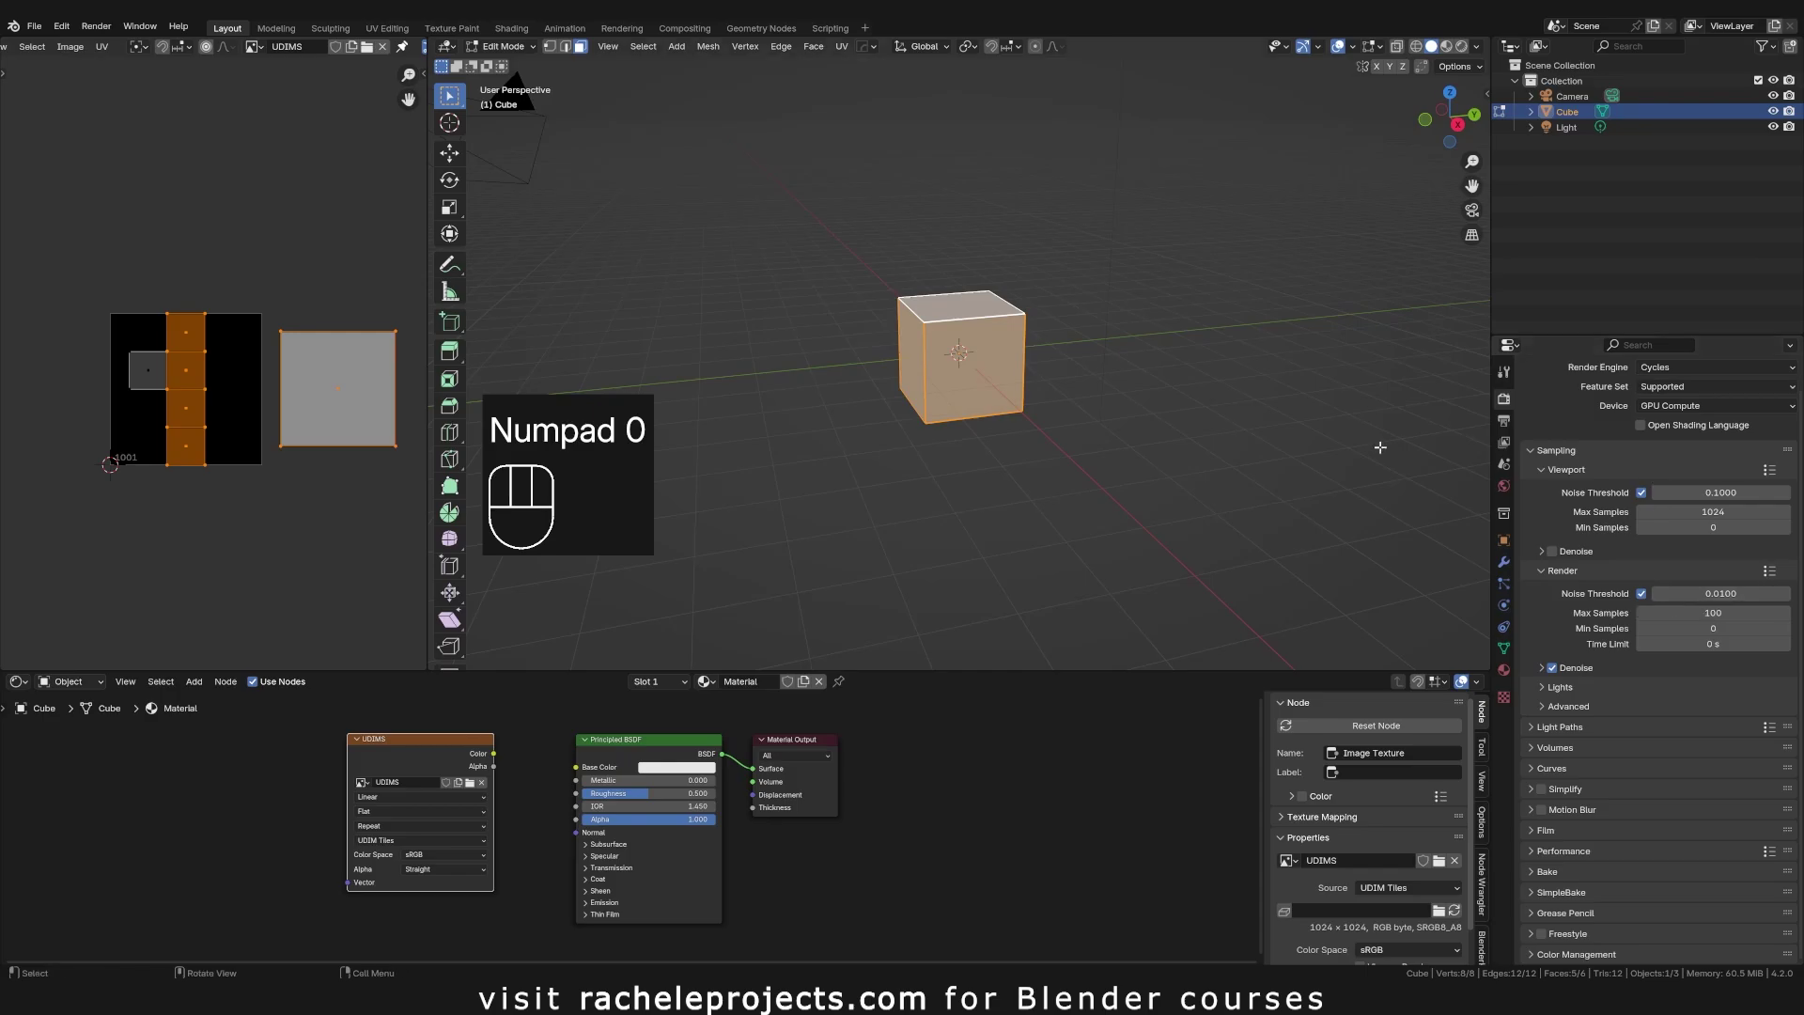
# Step: Set the Bake Type to Diffuse and bake the cube's diffuse lighting into the UDIMS image
pyautogui.click(1554, 451)
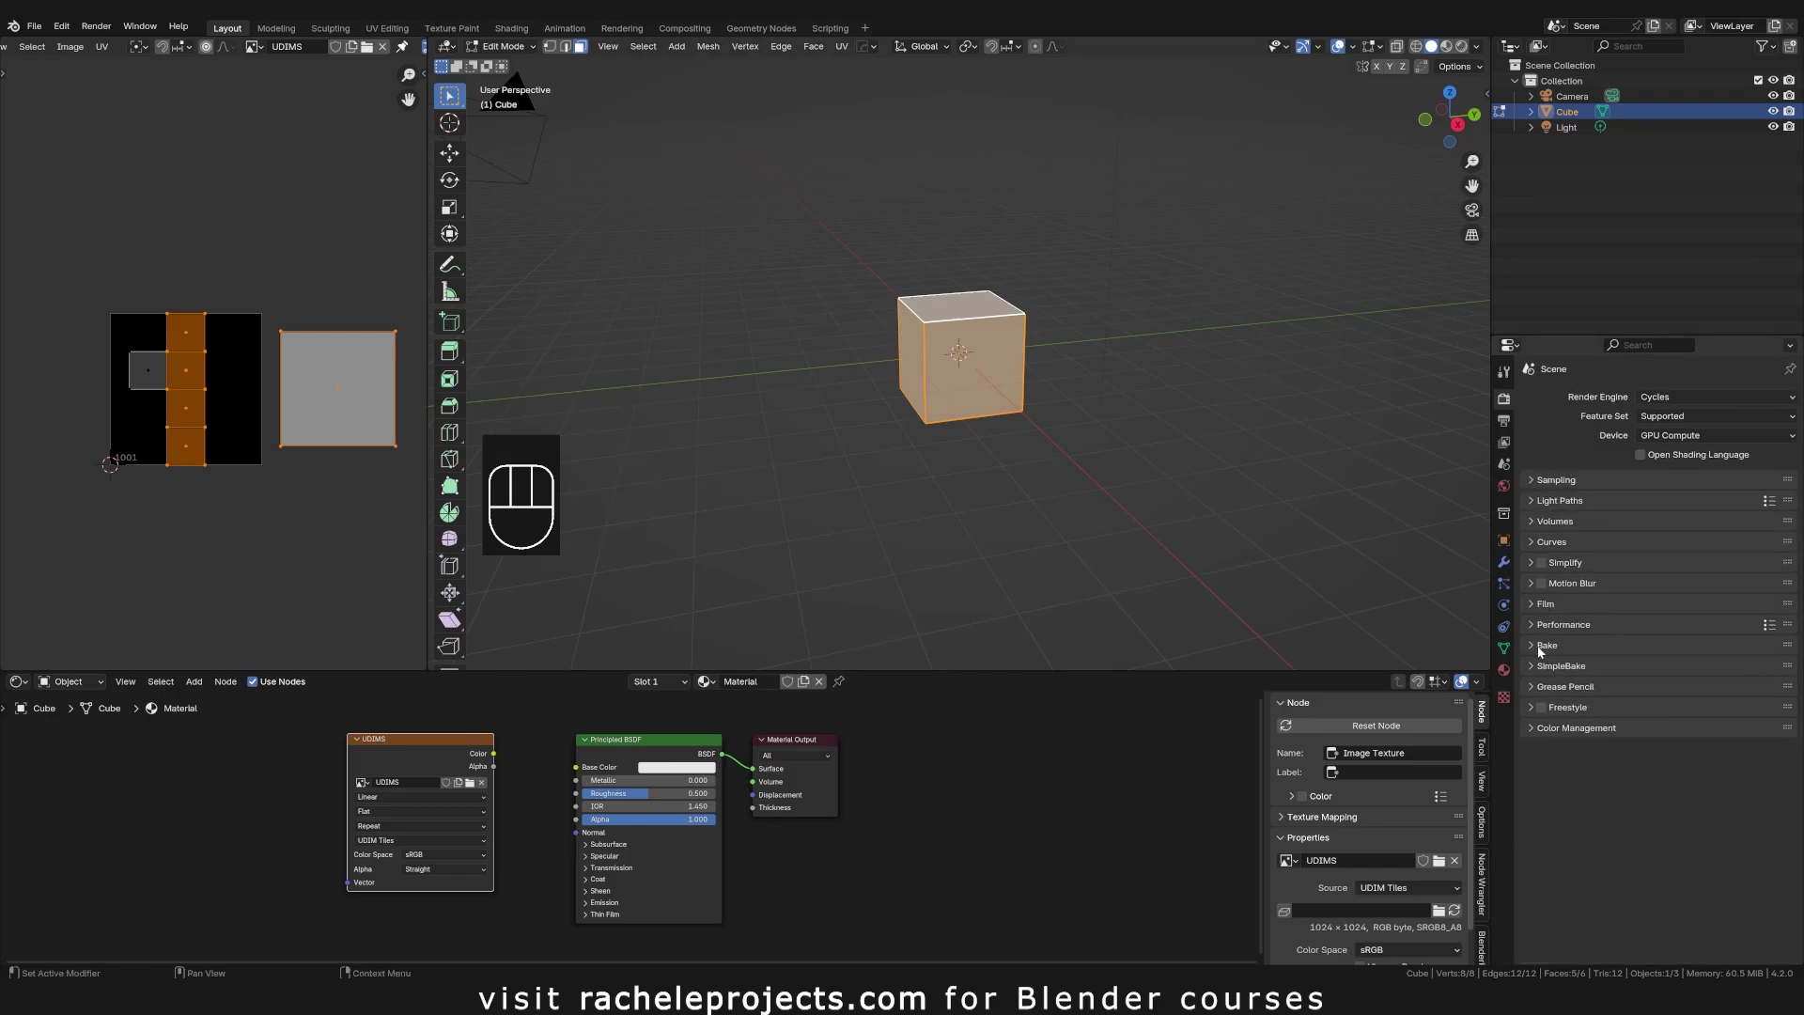
pyautogui.click(1535, 646)
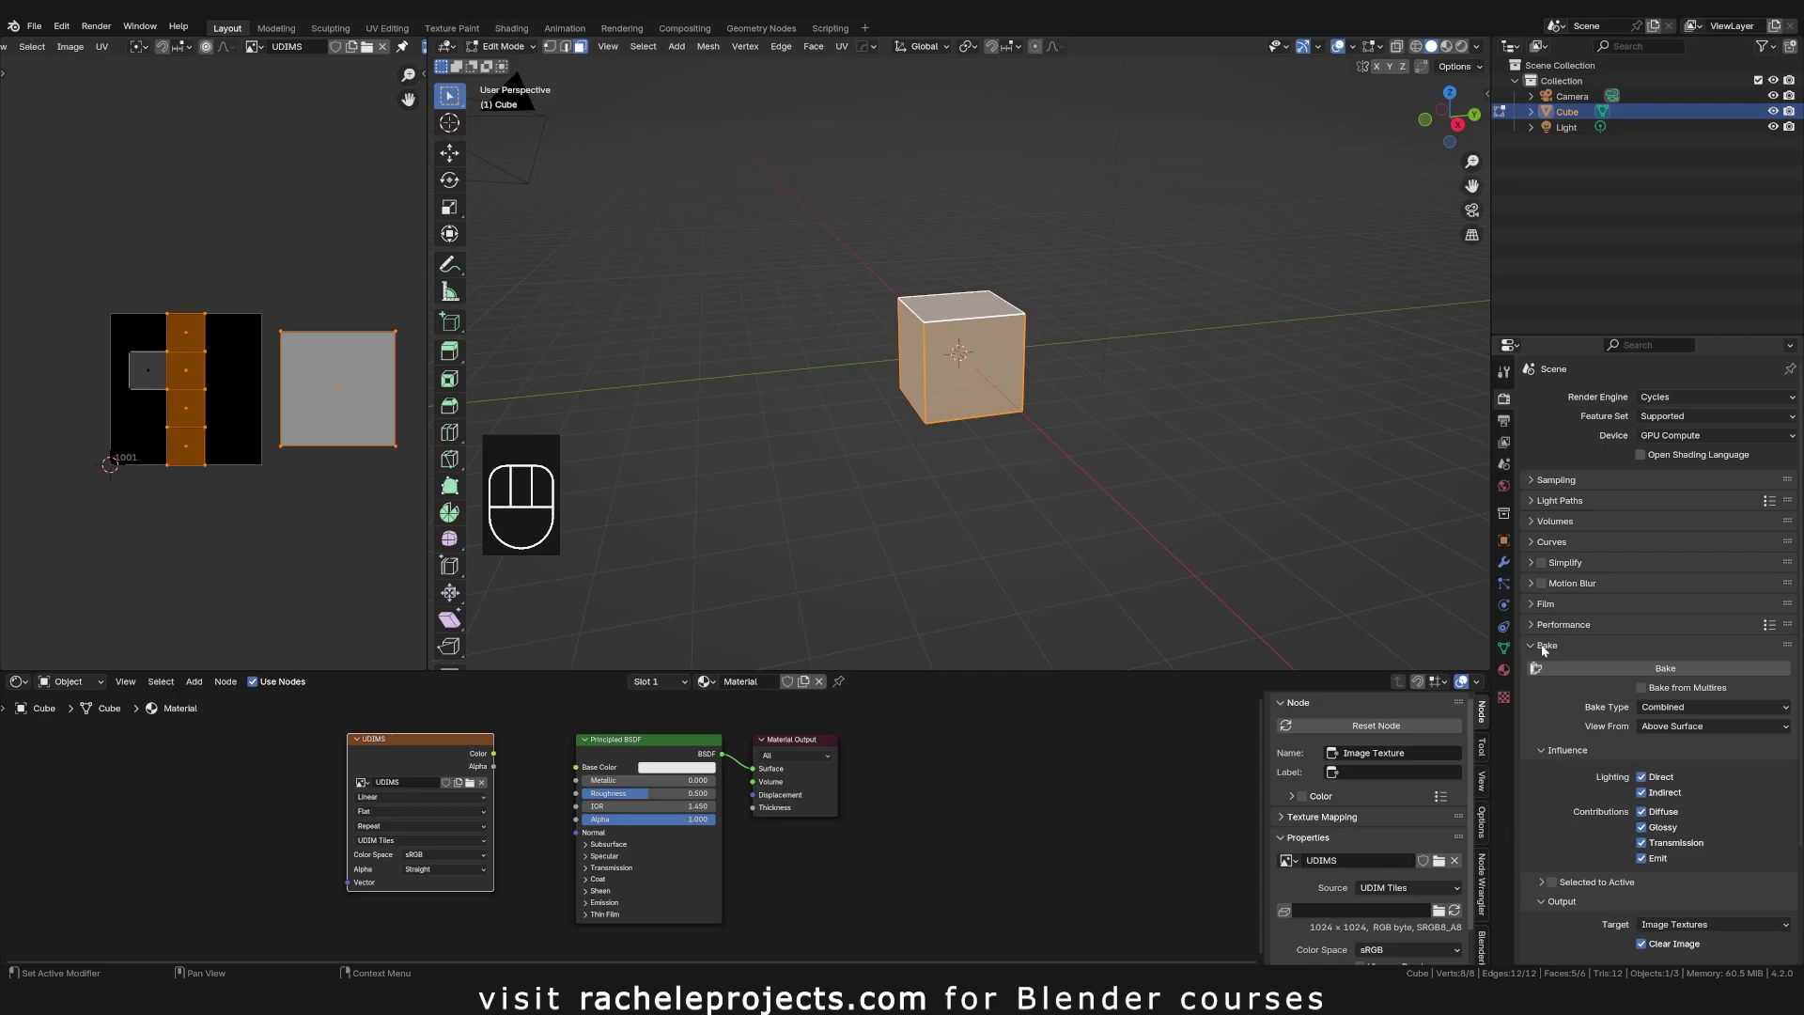
pyautogui.scroll(-2, 1653, 751)
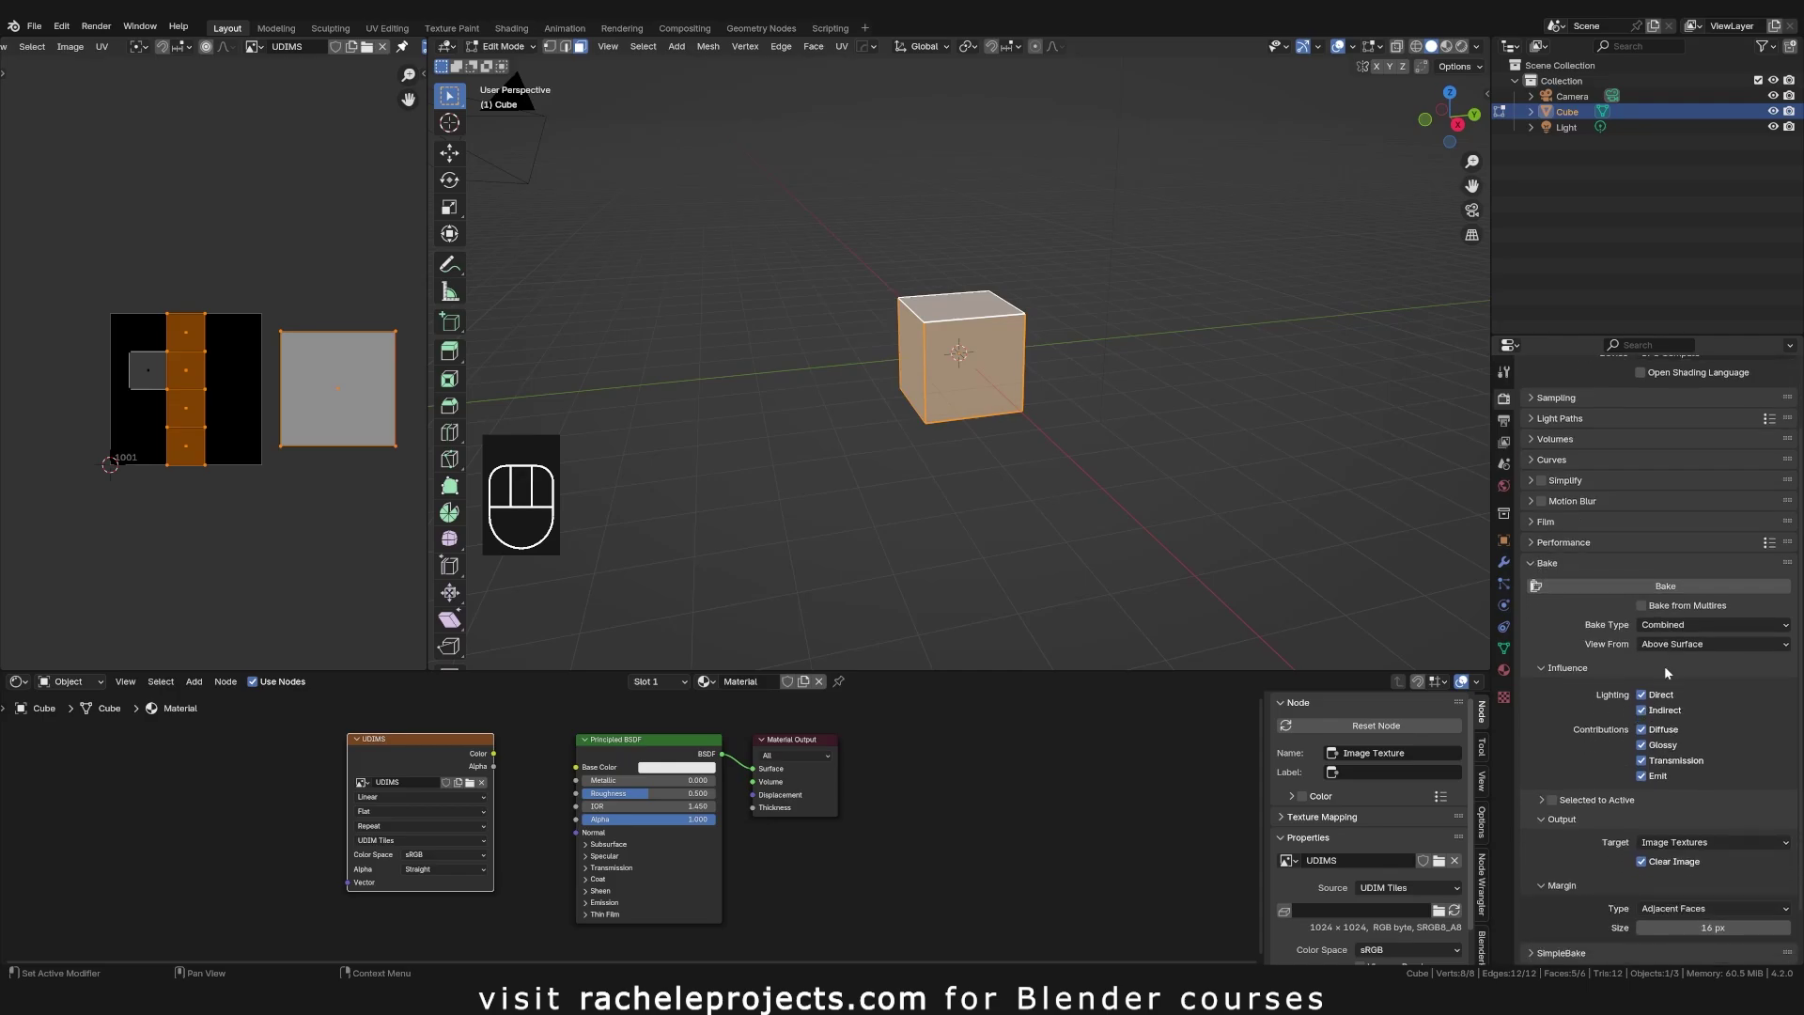
pyautogui.click(1683, 624)
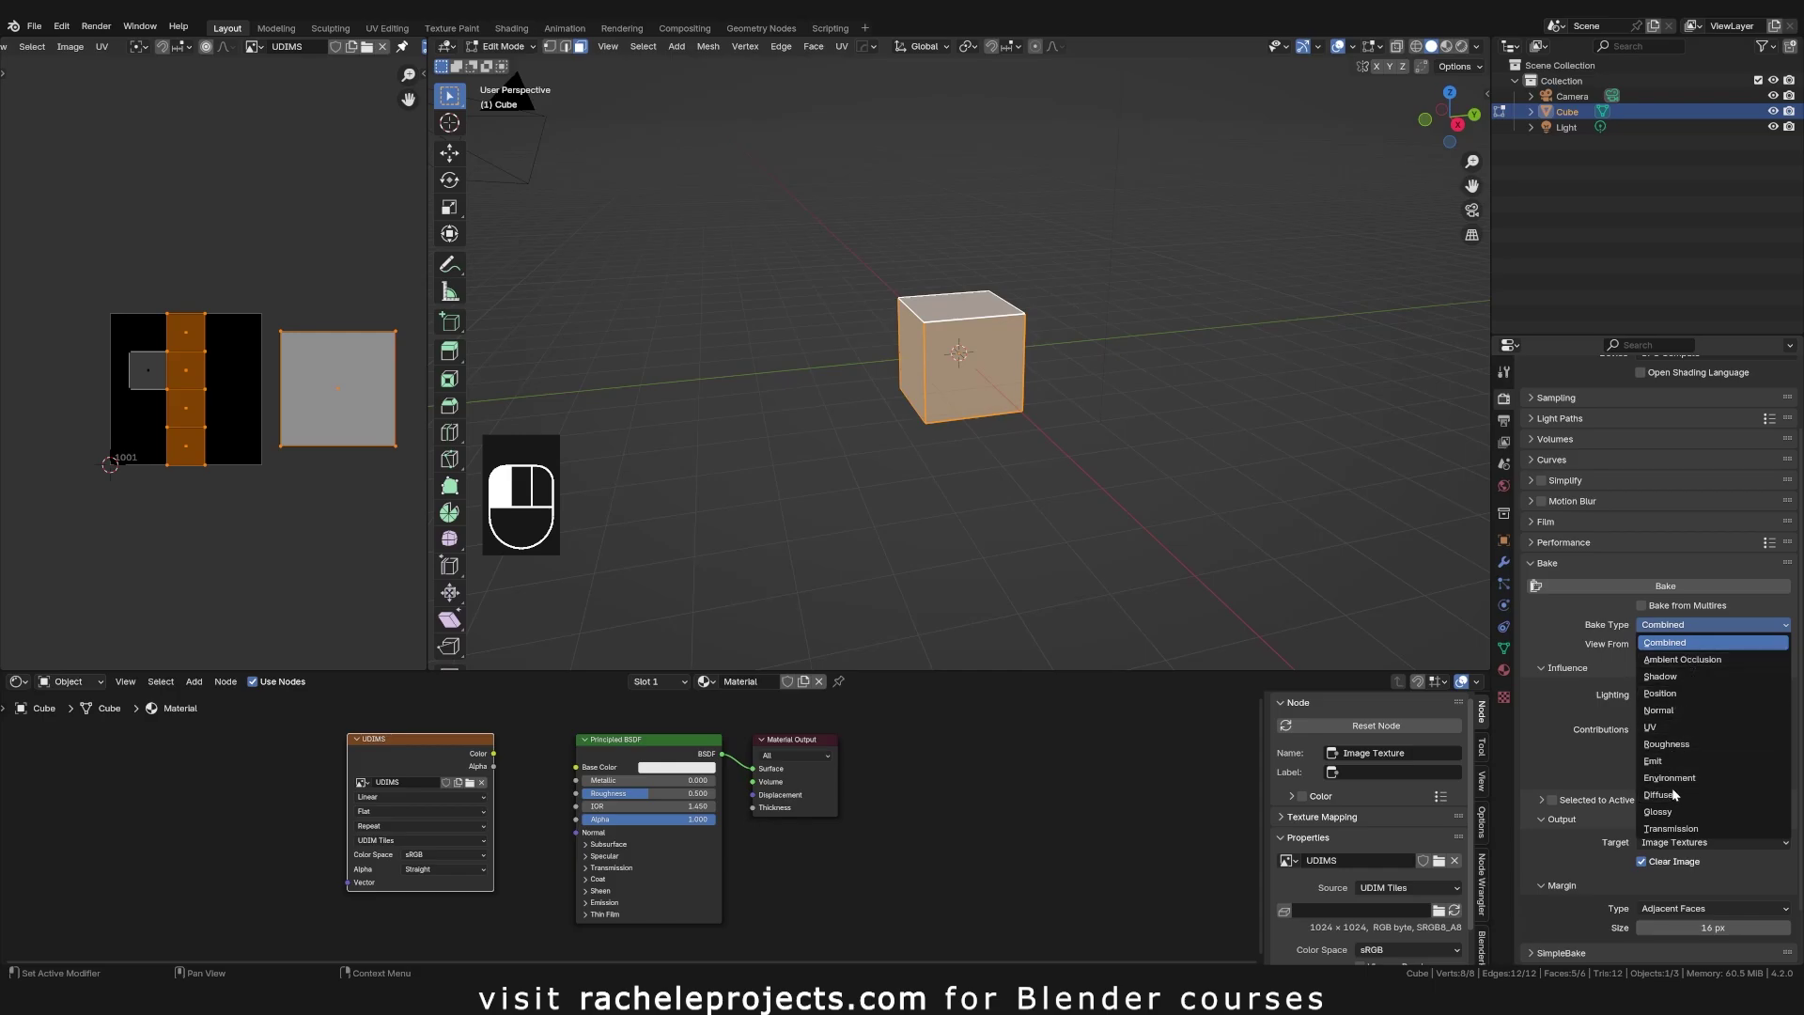
pyautogui.click(1733, 624)
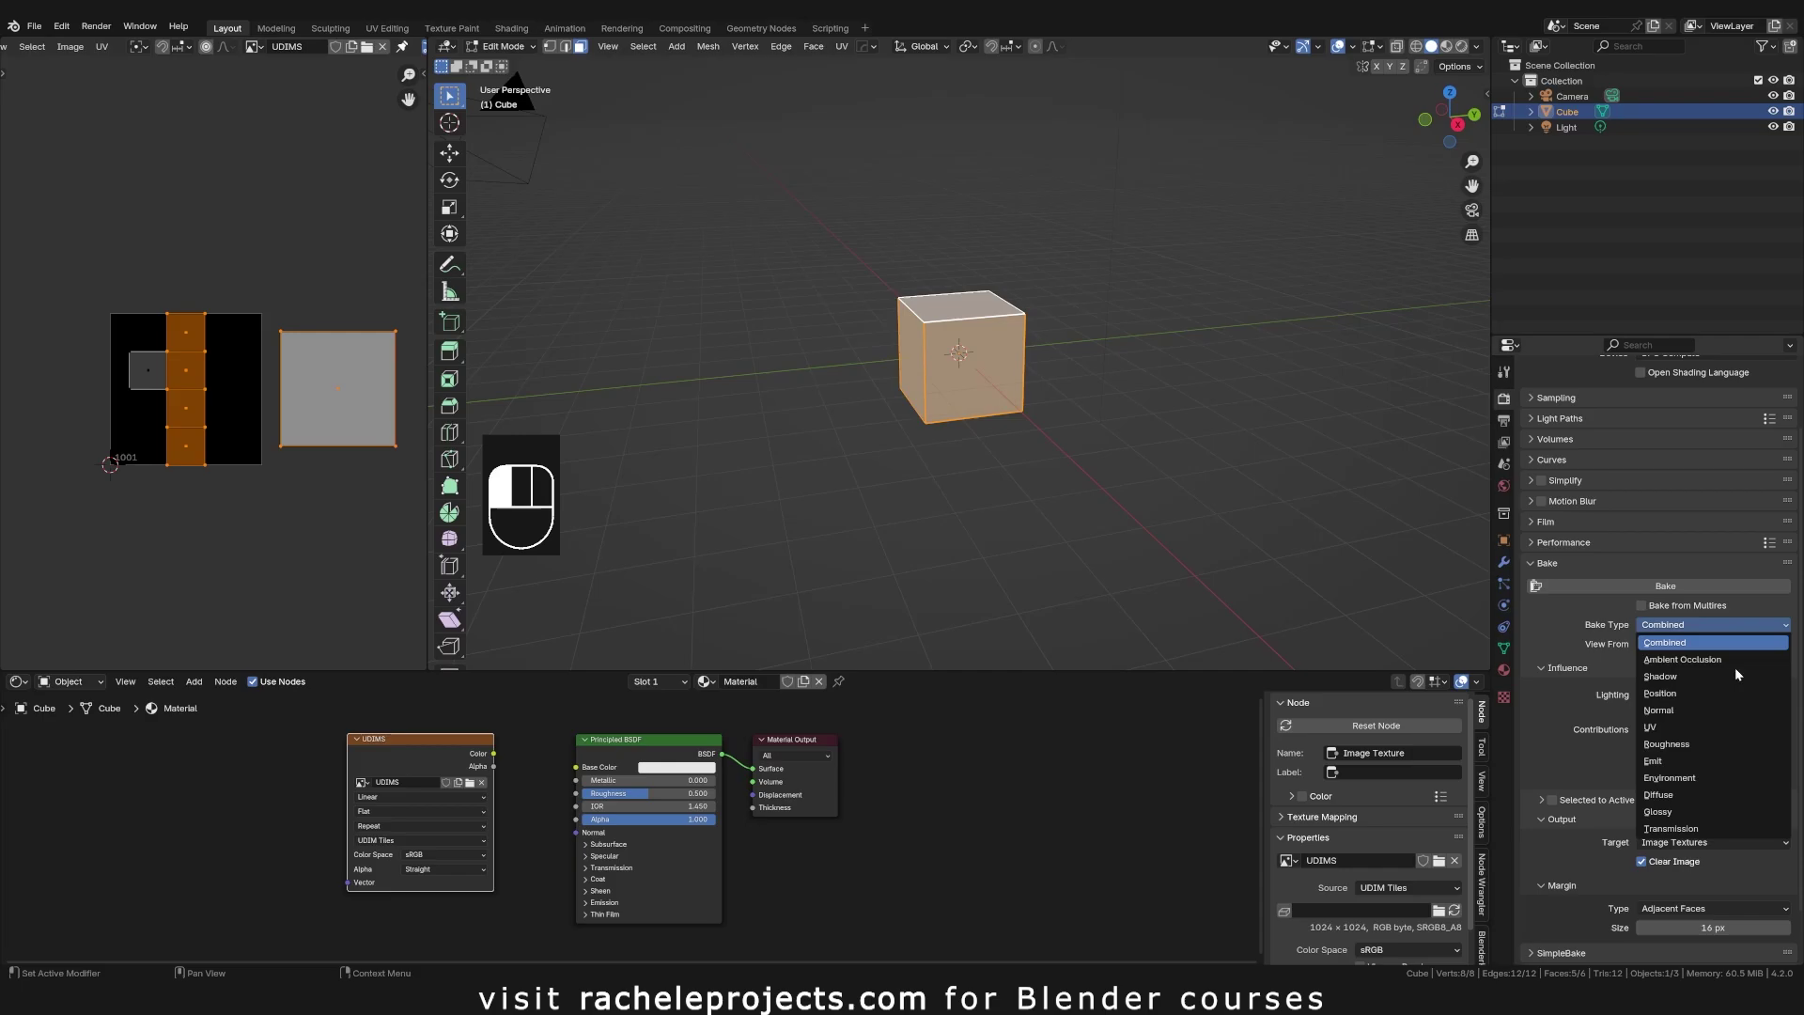
pyautogui.click(1687, 795)
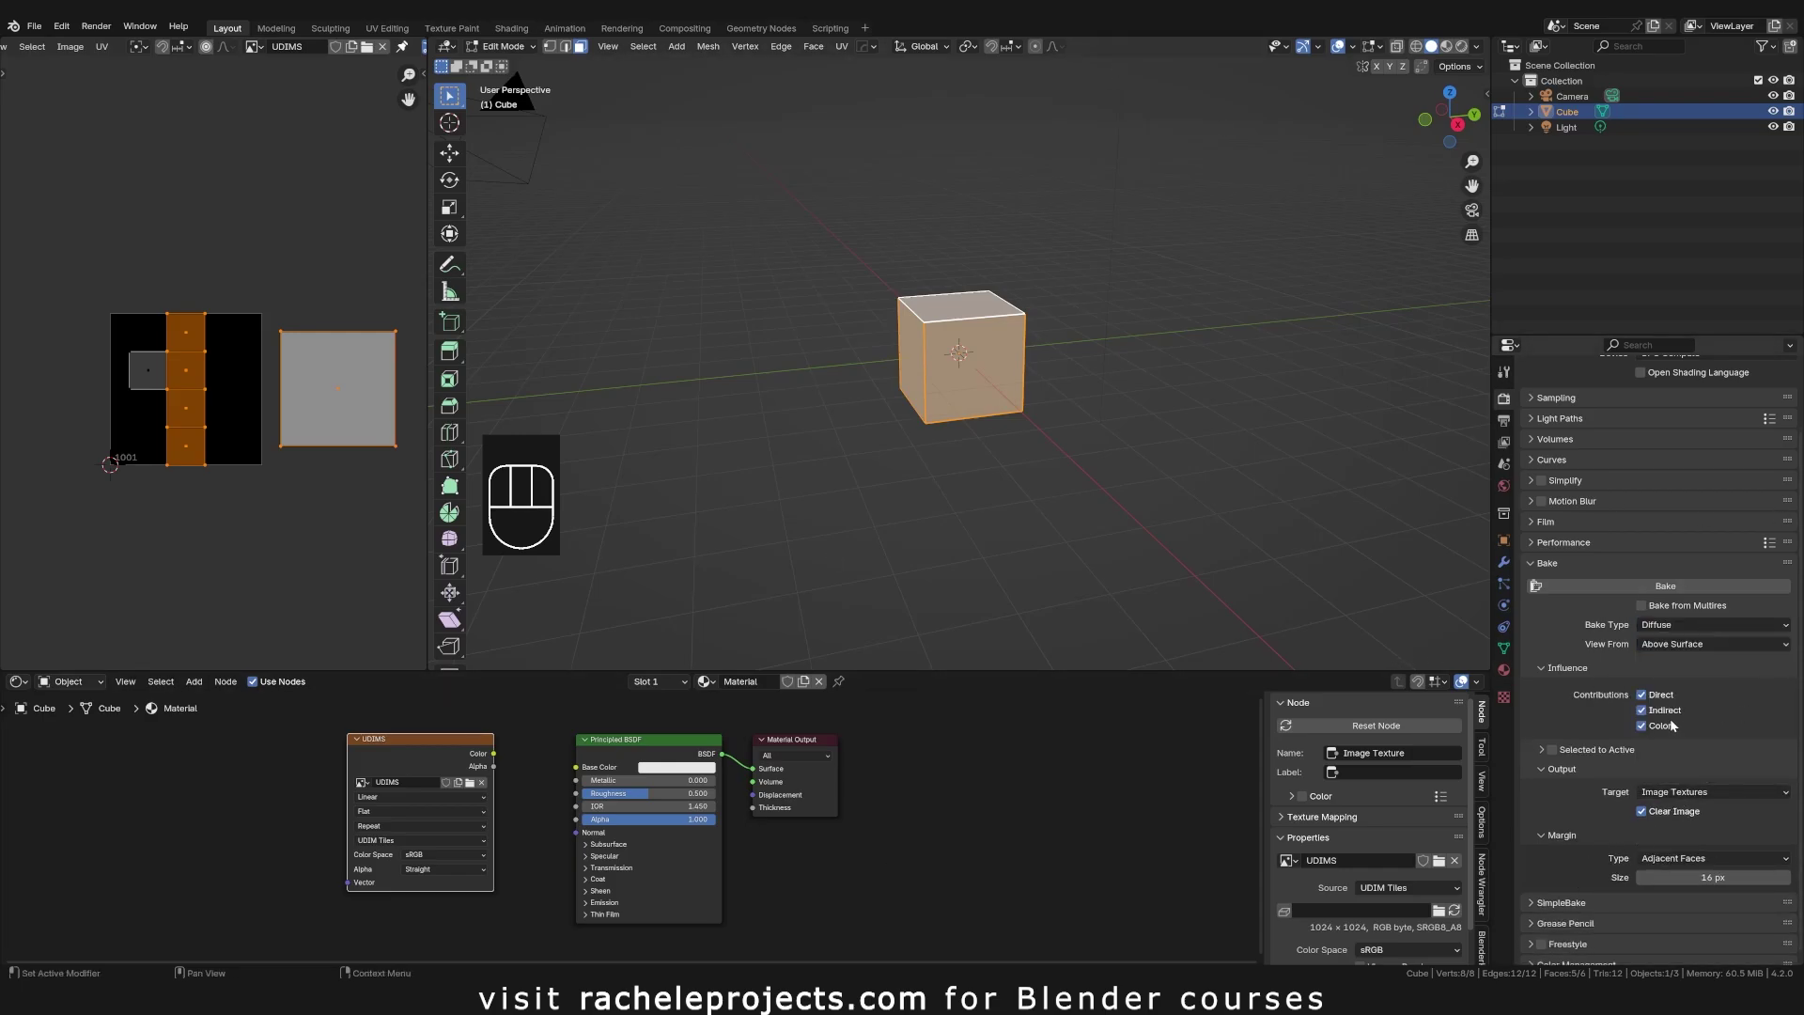
pyautogui.scroll(1, 1608, 794)
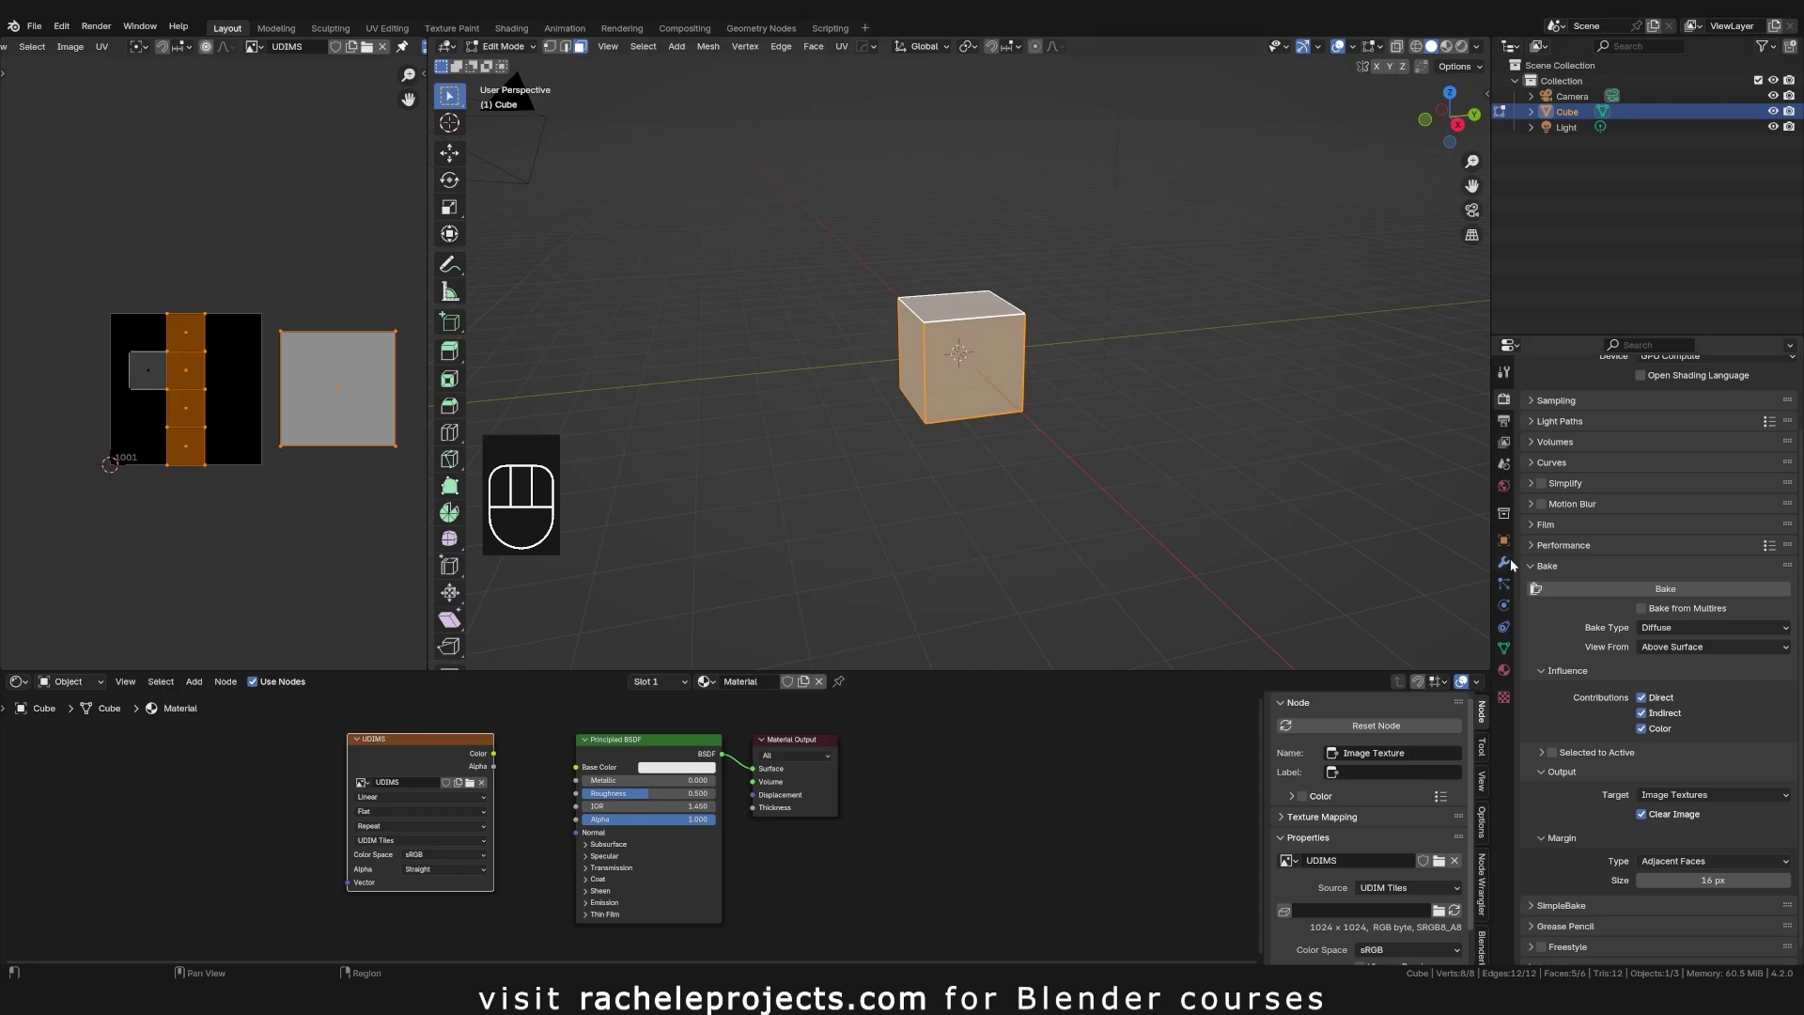
pyautogui.click(1607, 591)
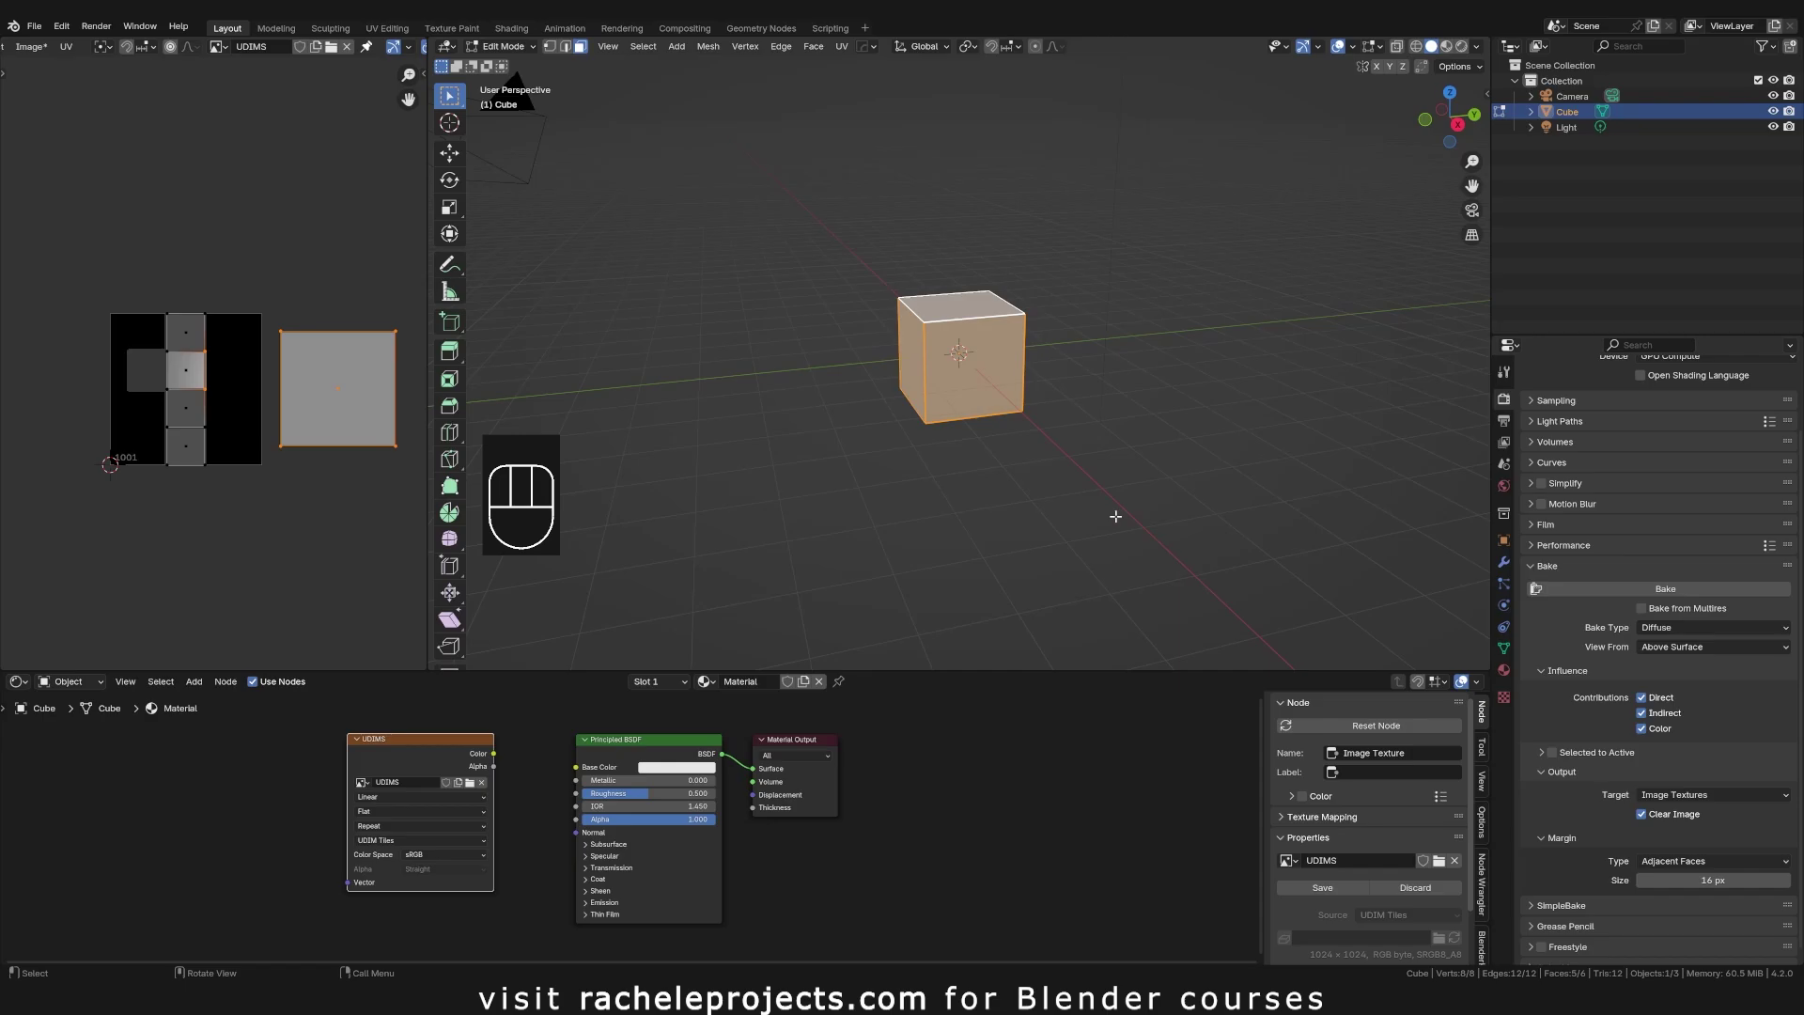
# Step: Switch the UDIMS image texture source to Single Image, then back to UDIM Tiles
pyautogui.scroll(1, 408, 866)
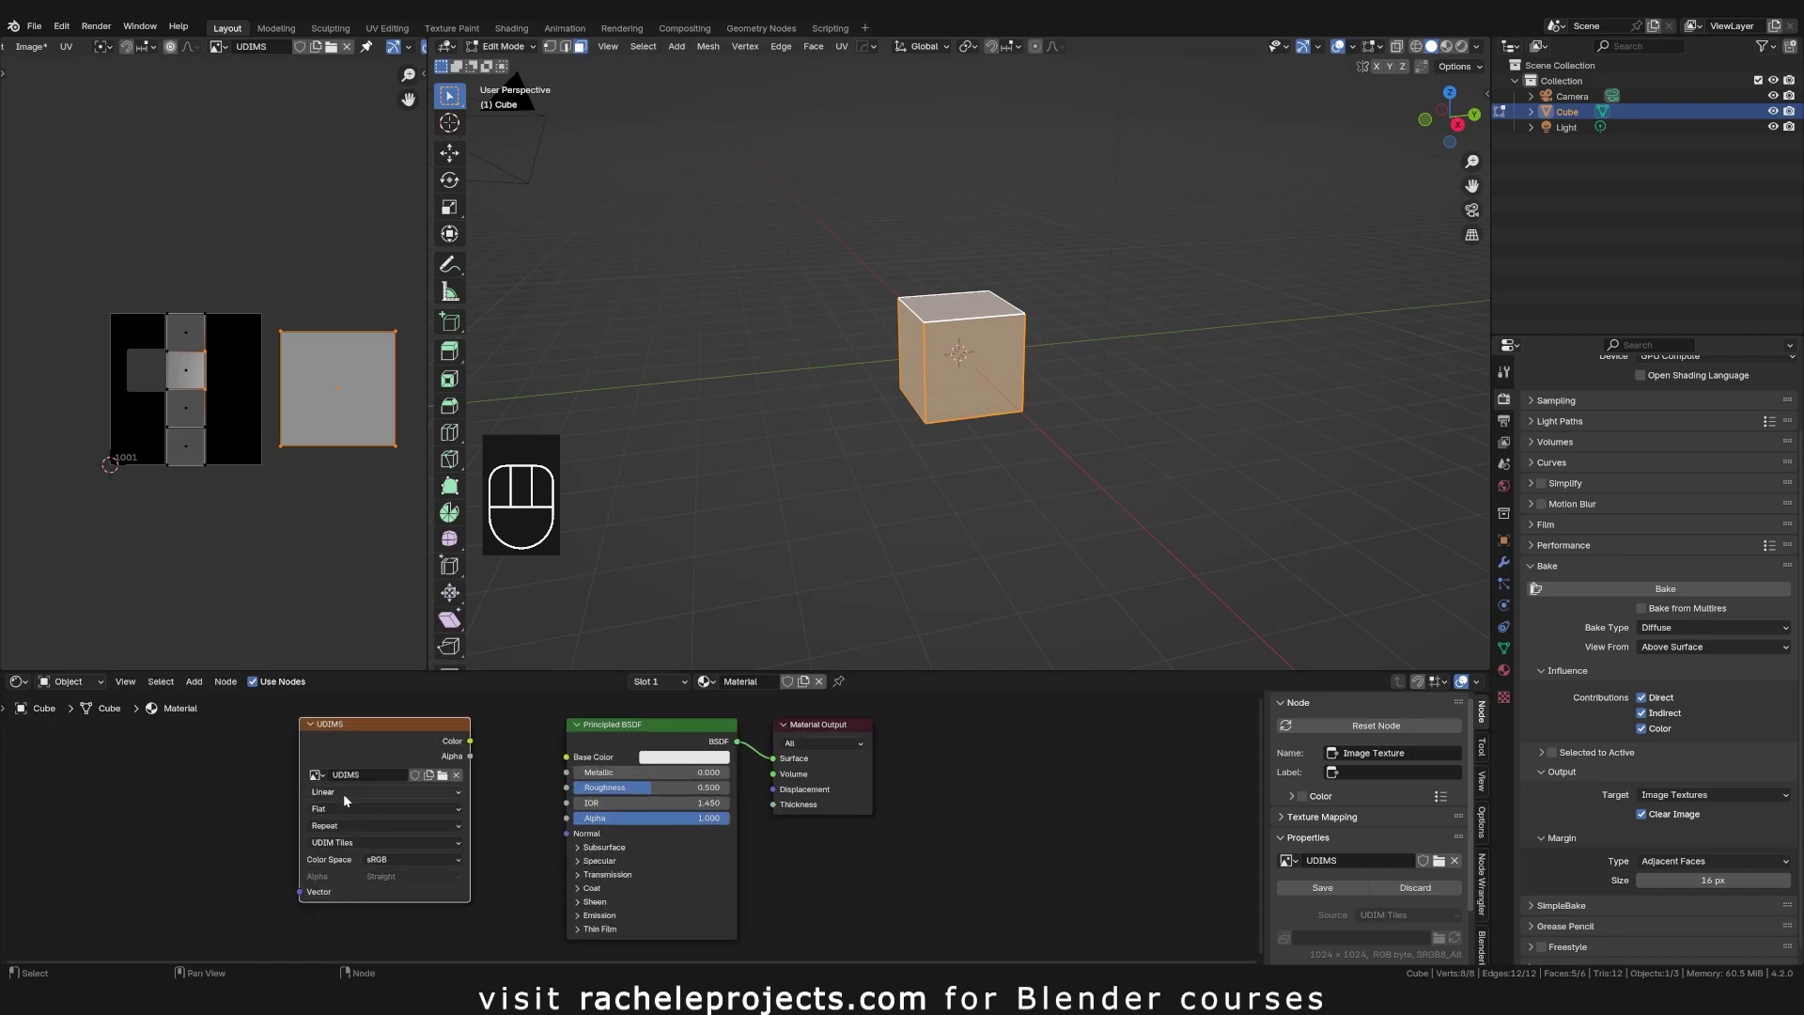
pyautogui.click(340, 843)
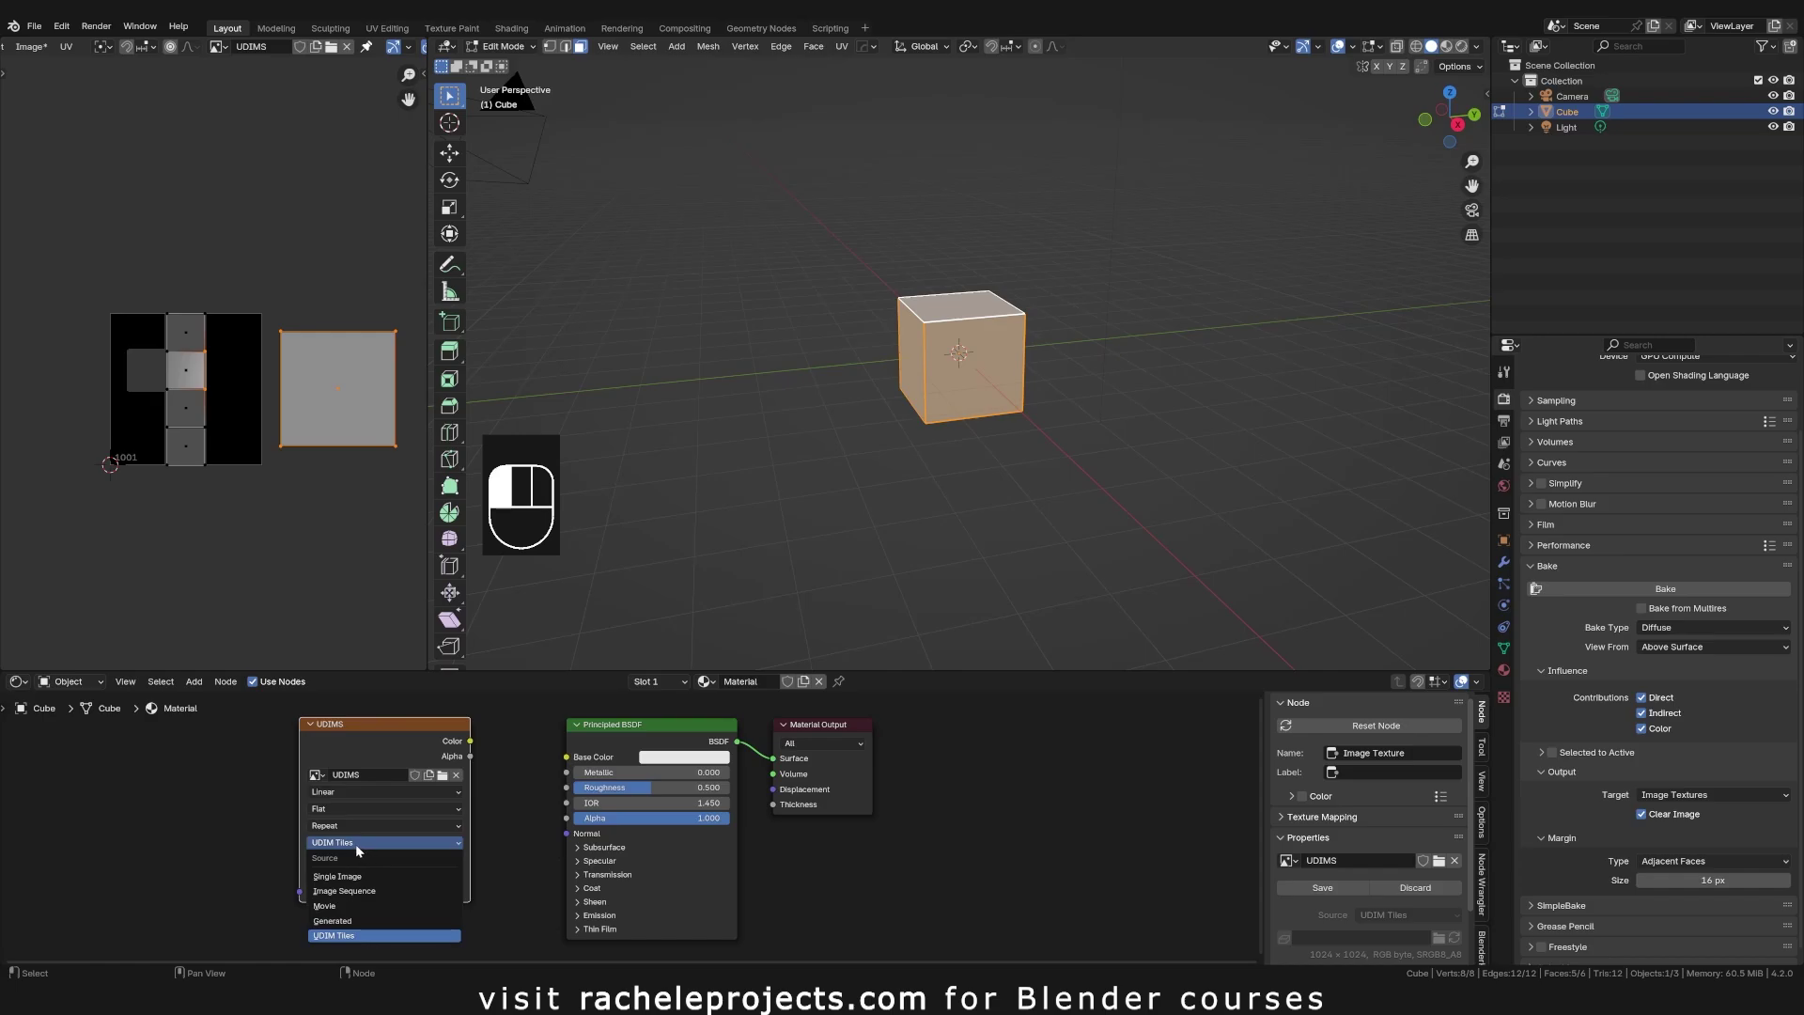
pyautogui.click(355, 843)
pyautogui.click(364, 843)
pyautogui.click(363, 871)
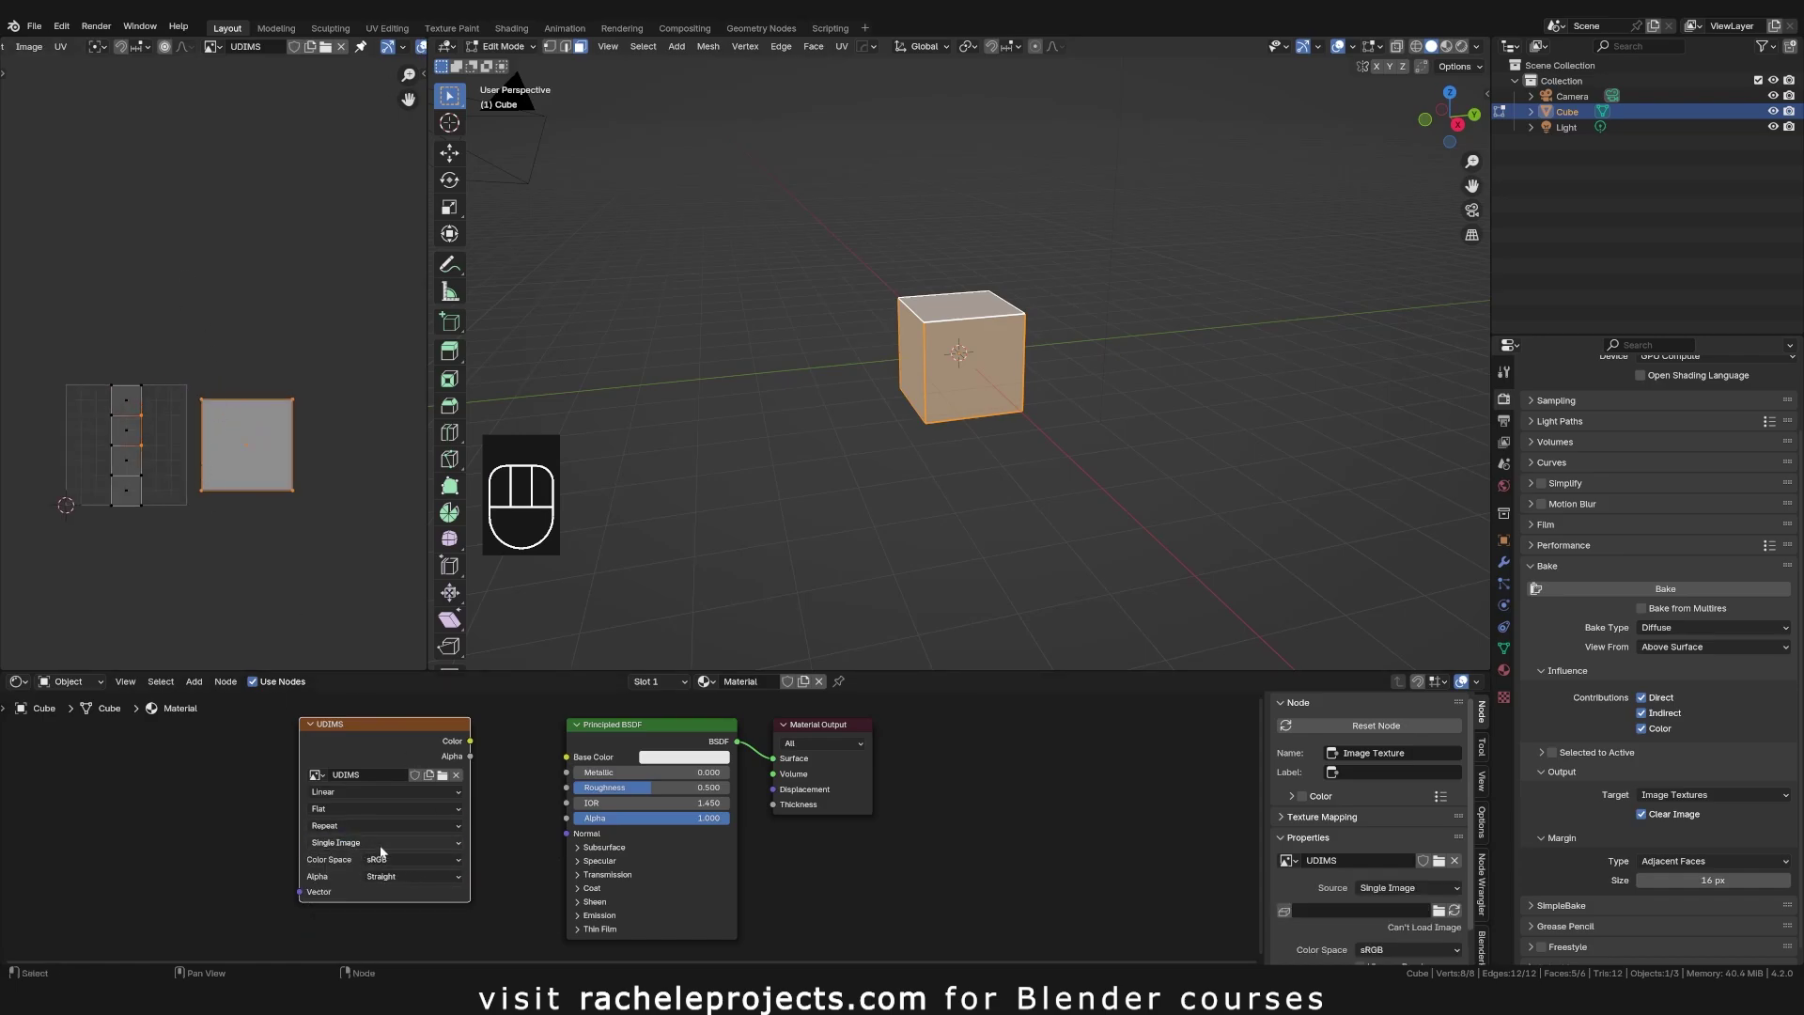
pyautogui.click(364, 842)
pyautogui.click(366, 934)
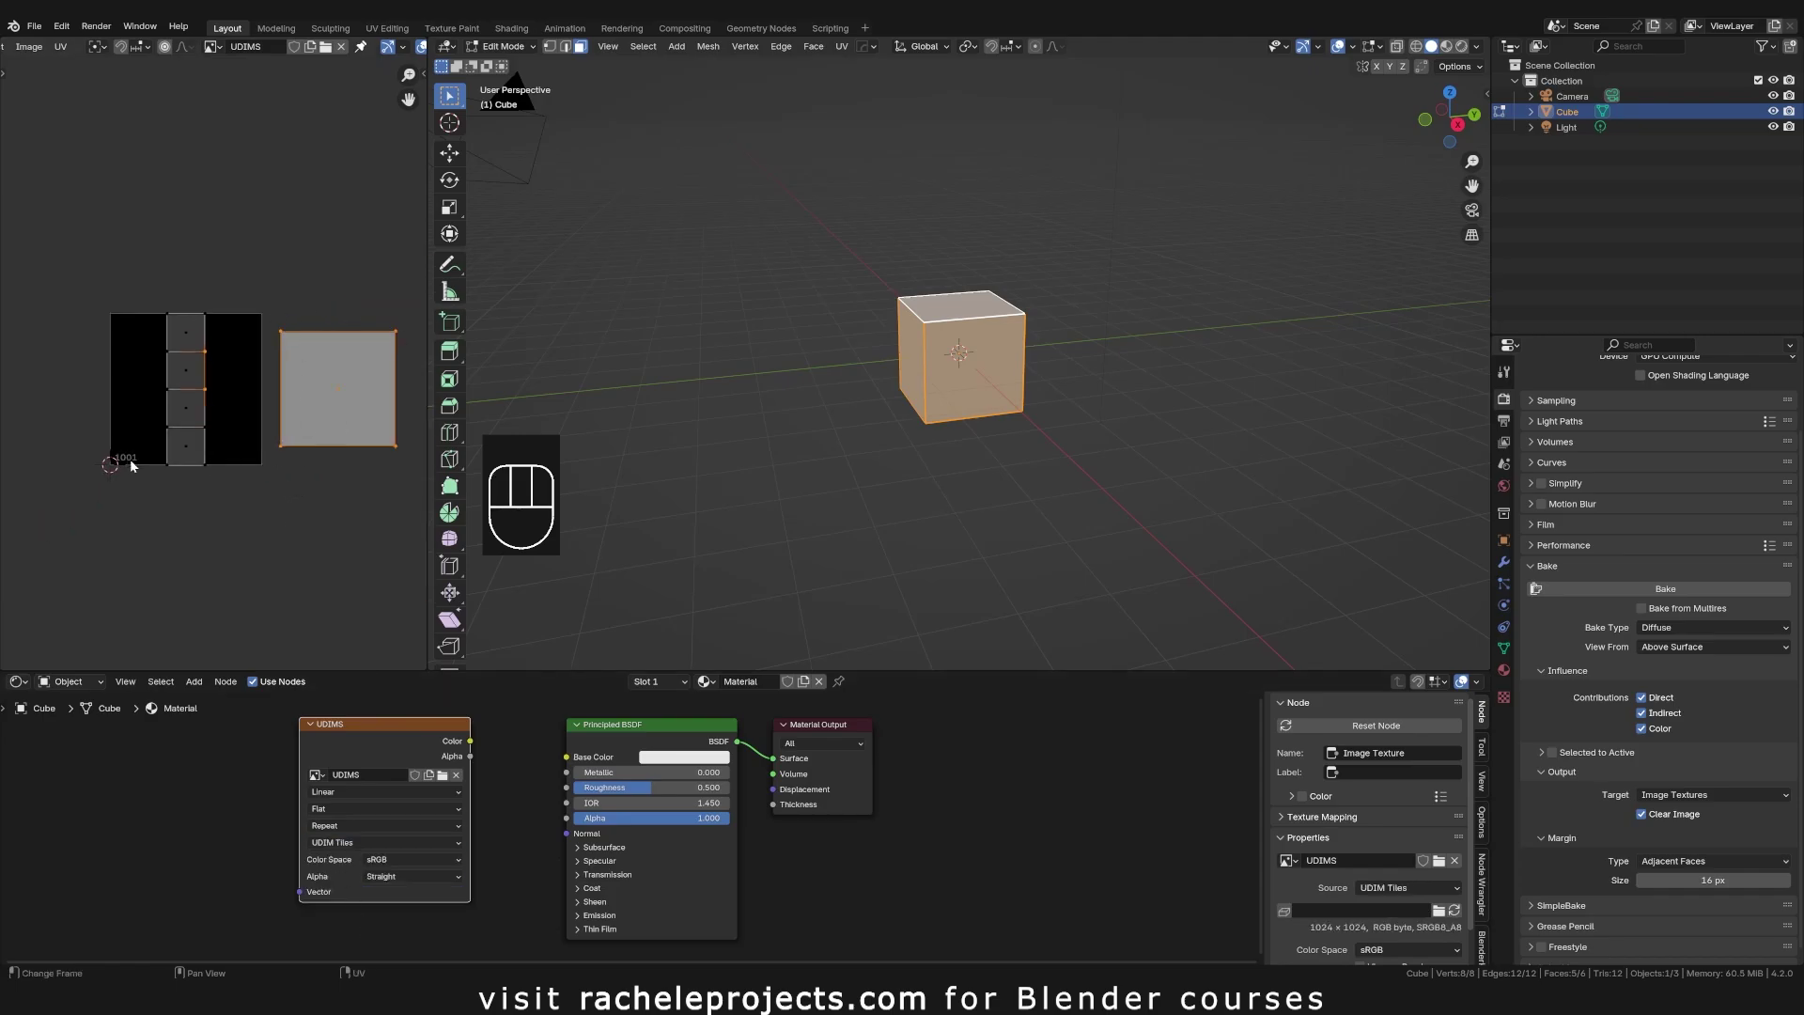
pyautogui.moveTo(319, 385); pyautogui.dragTo(292, 380, button='middle')
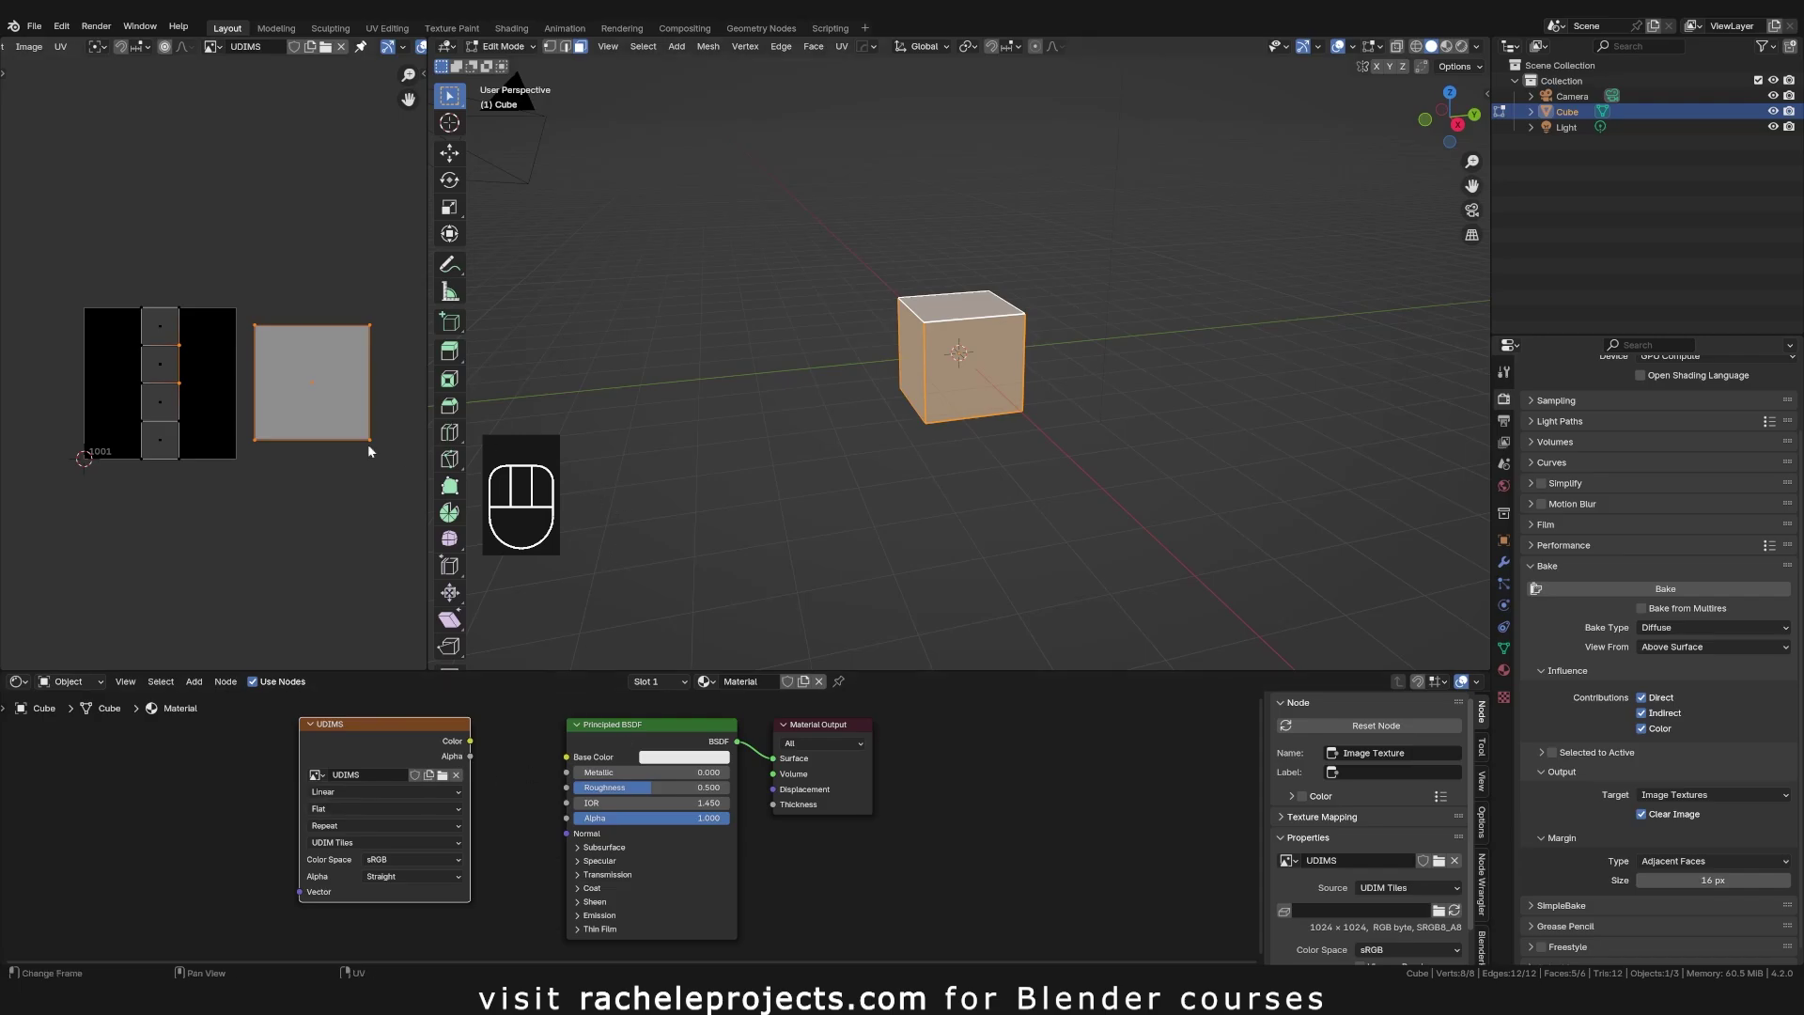
# Step: Add UDIM tile 1002 with a green fill, select all UVs, and bake diffuse again
pyautogui.press('n')
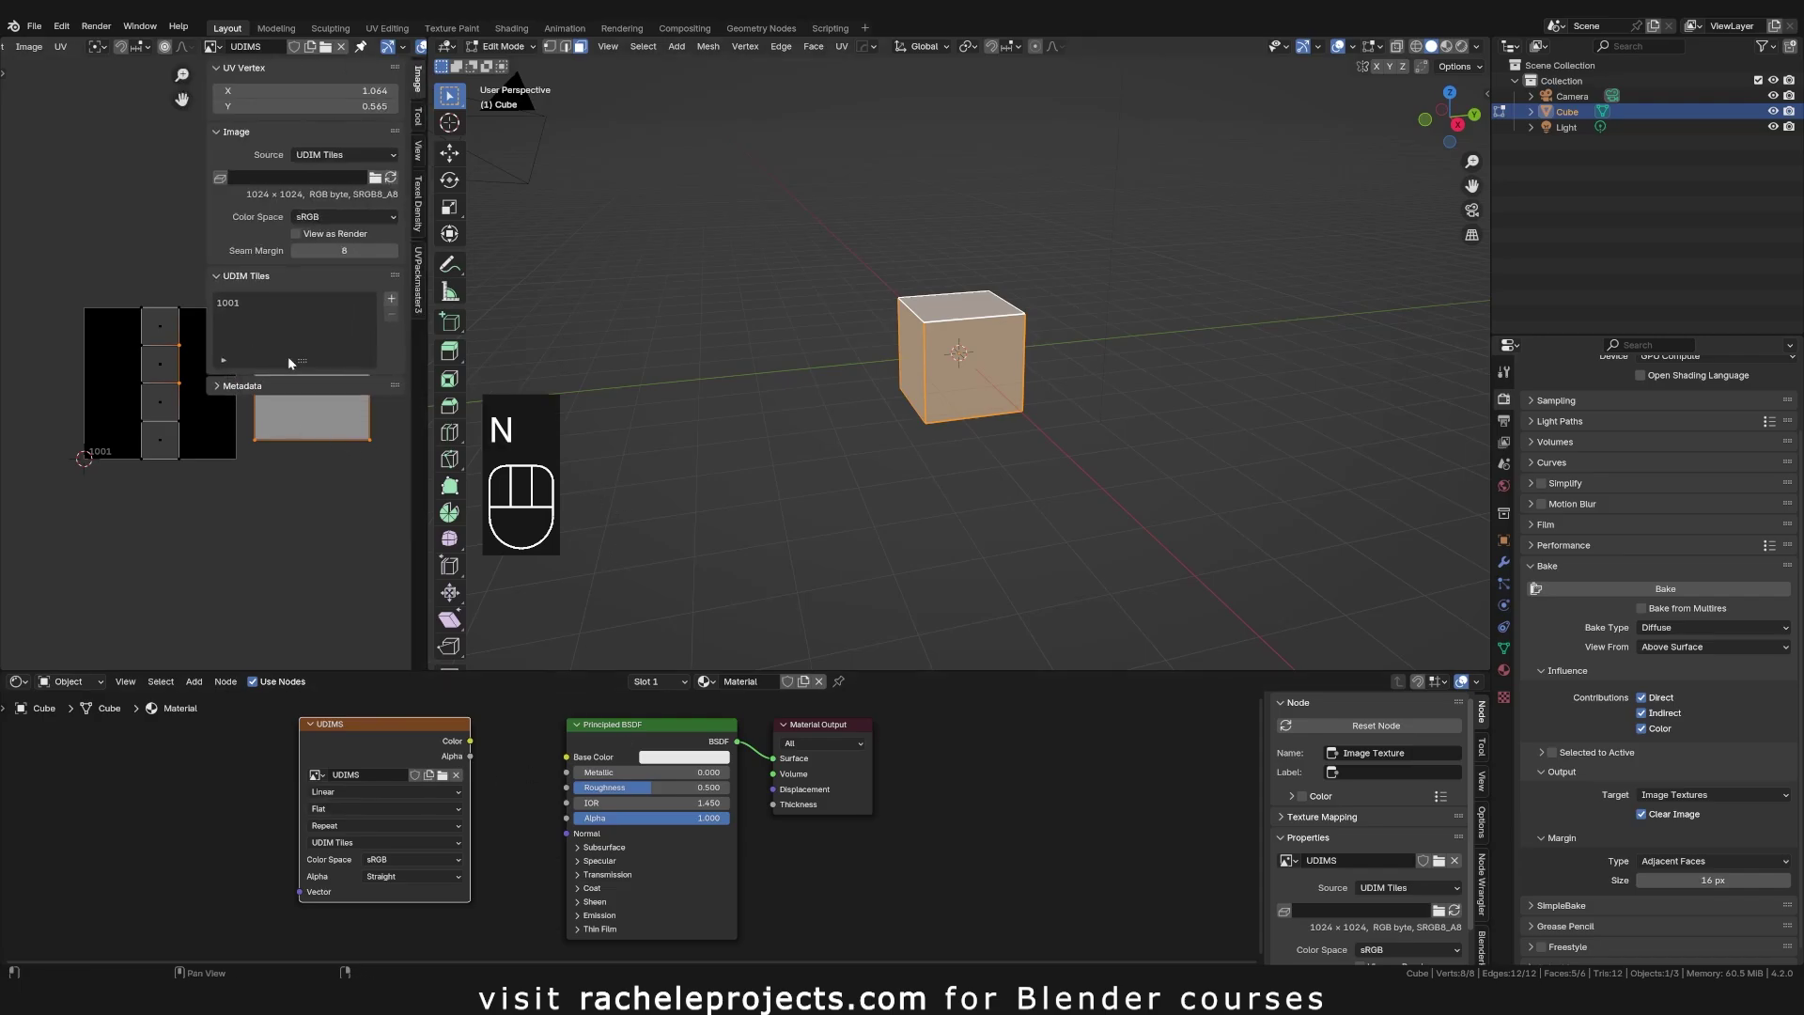
pyautogui.click(391, 298)
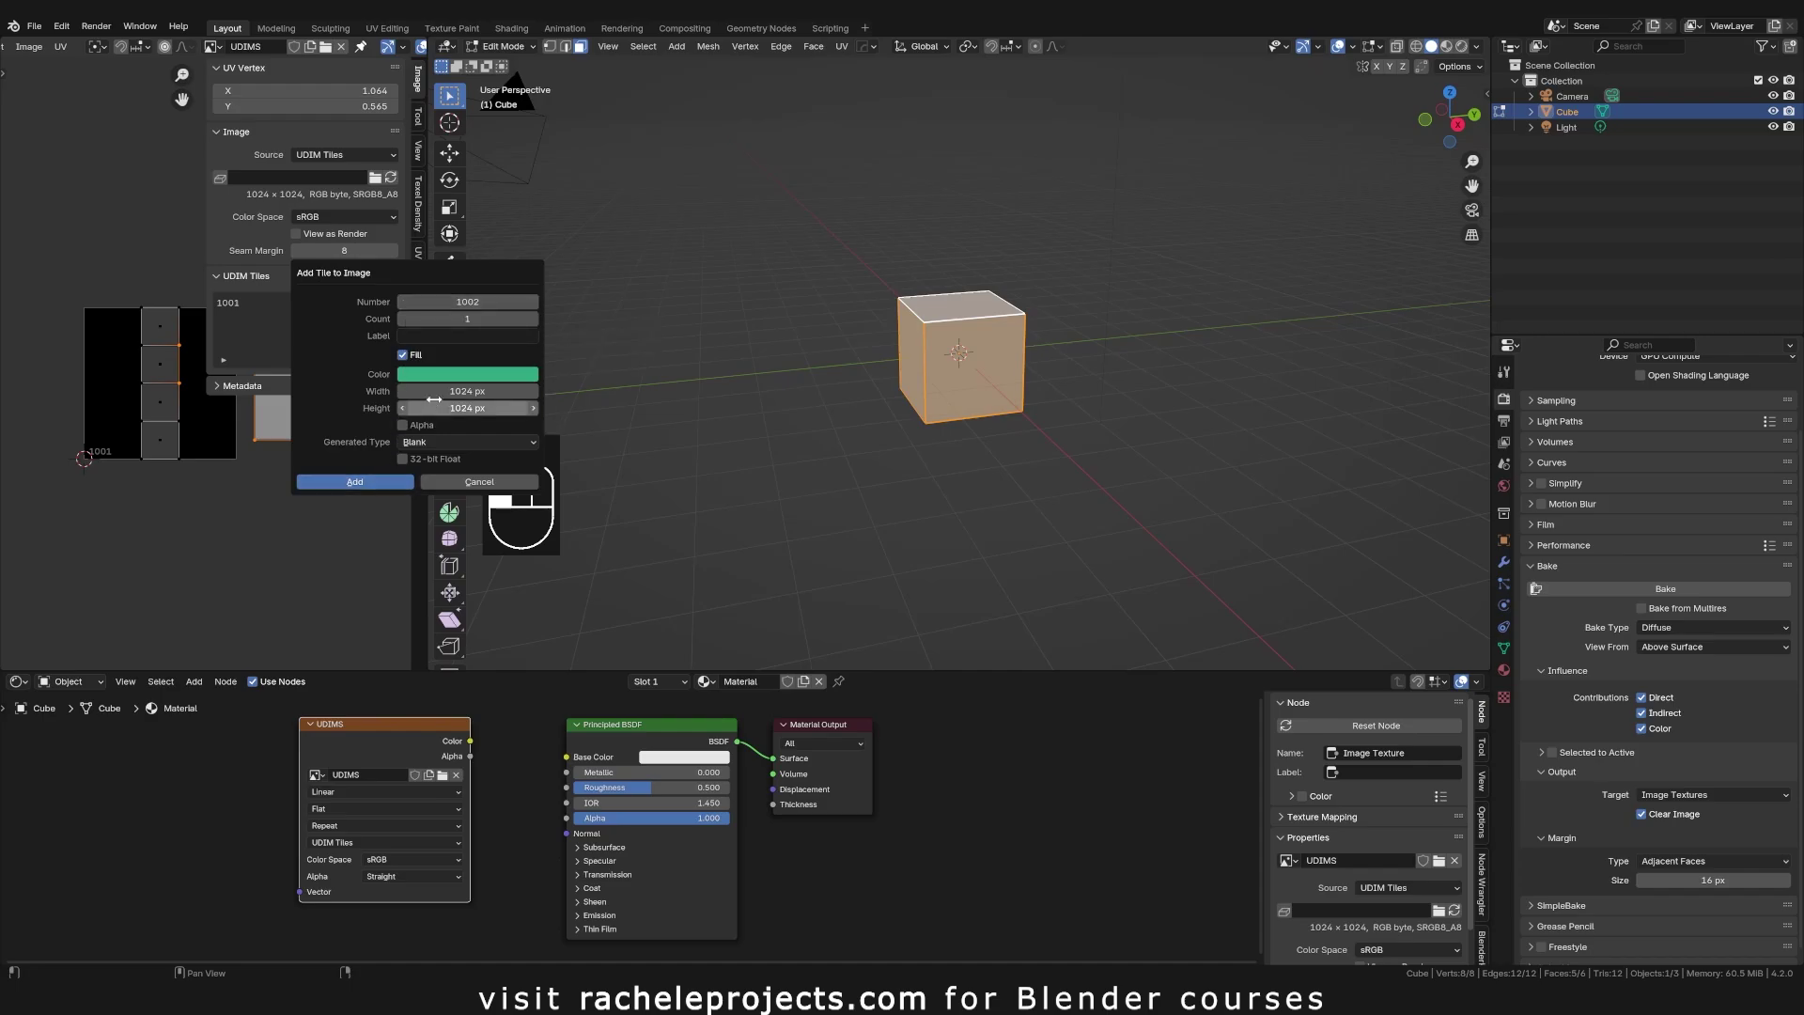
pyautogui.click(371, 484)
pyautogui.press('n')
pyautogui.press('a')
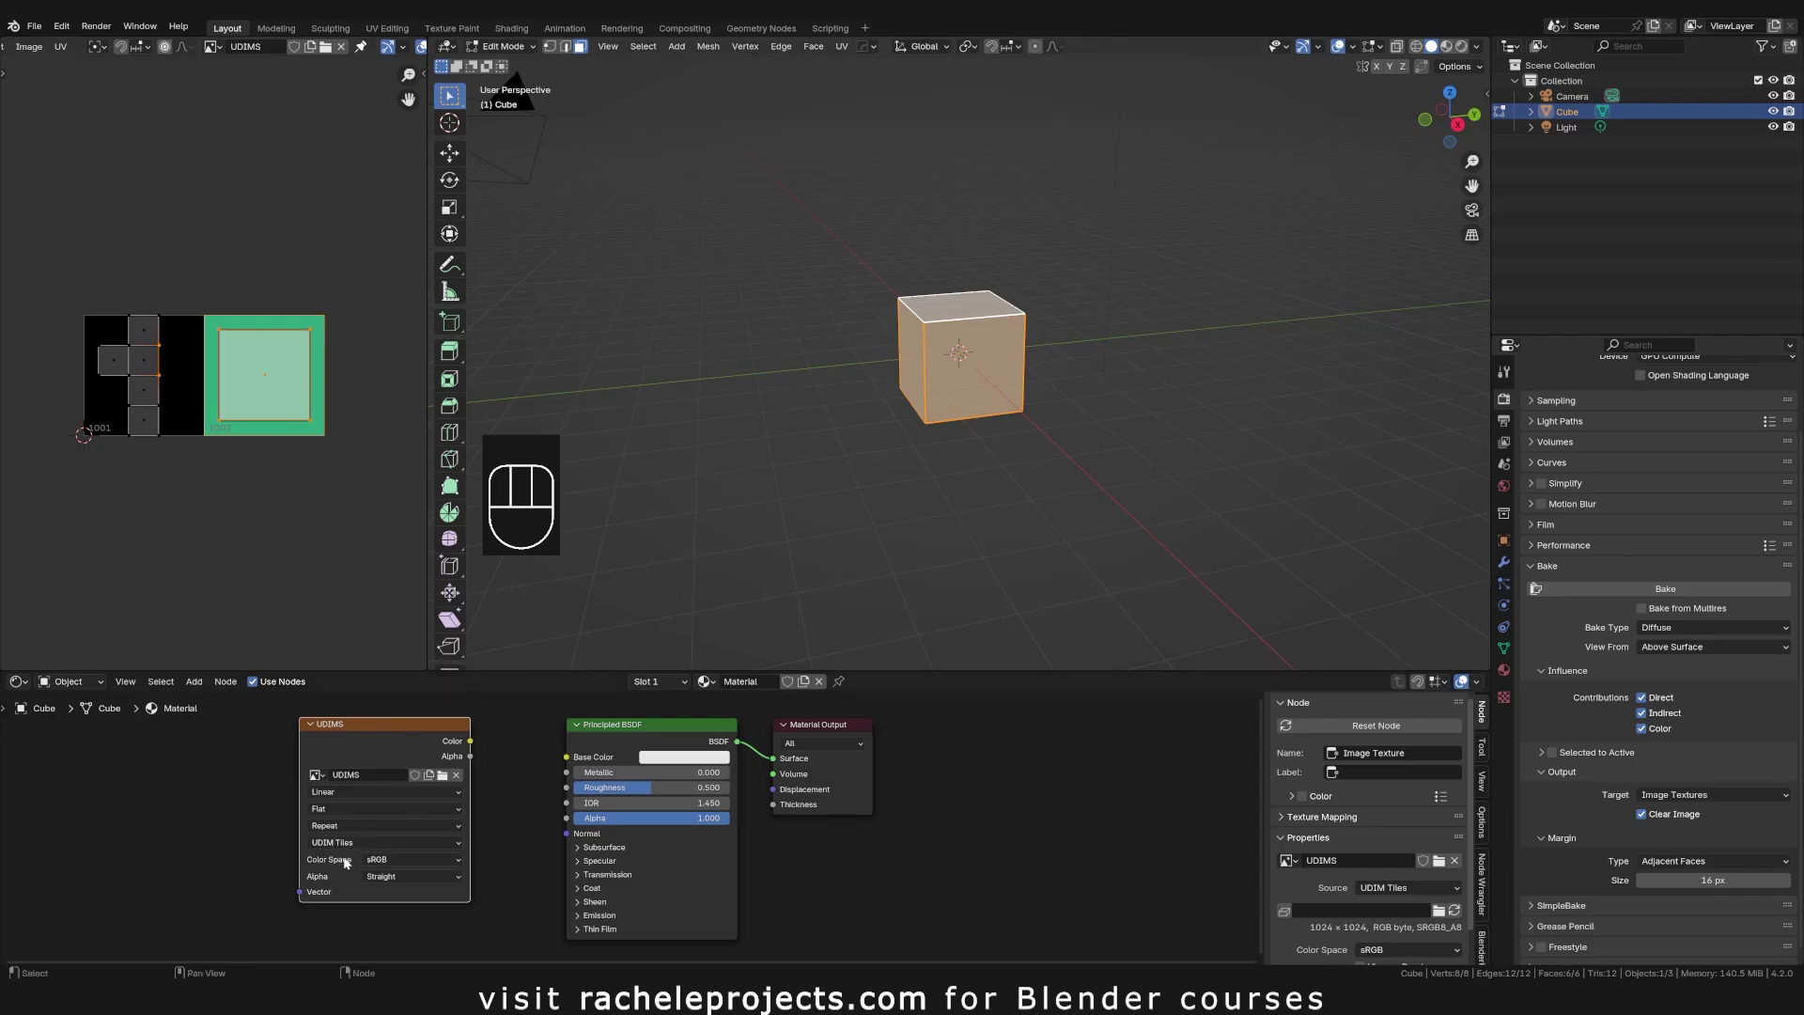
pyautogui.click(1642, 583)
# Step: Return the cube to Object Mode and orbit the 3D view to bring the camera into sight
pyautogui.scroll(3, 81, 47)
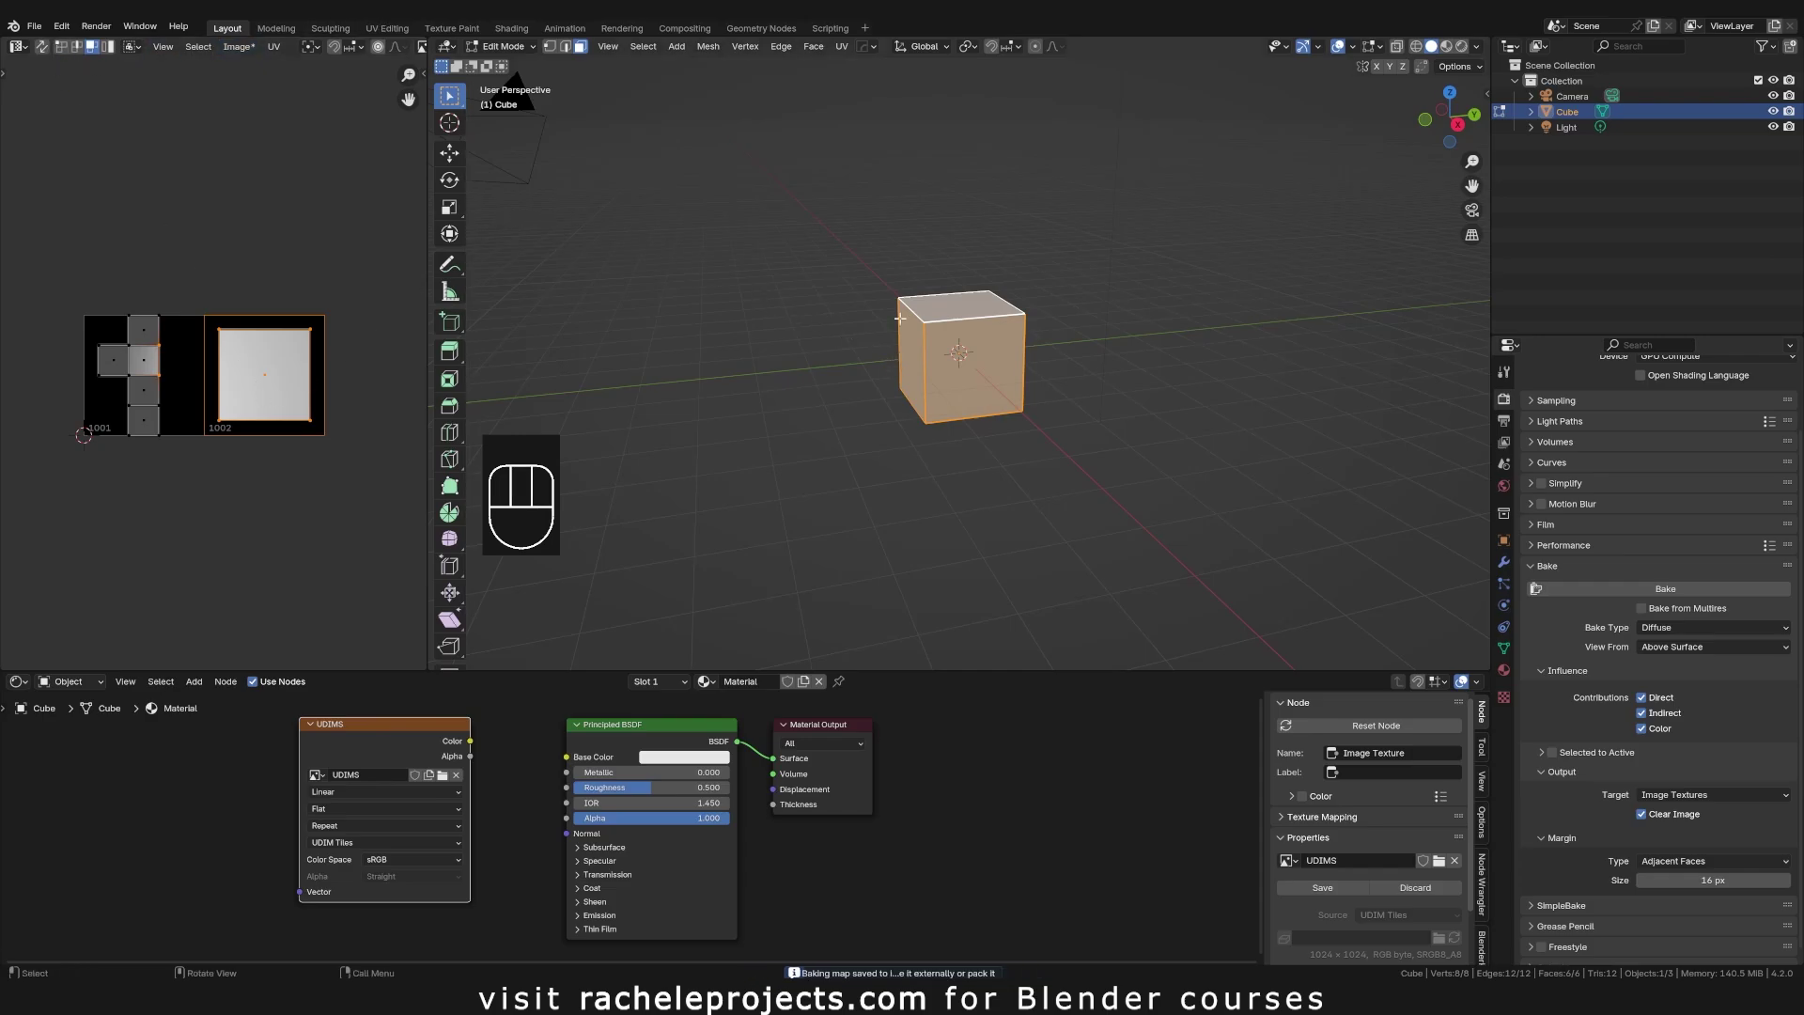
pyautogui.click(41, 46)
pyautogui.click(41, 46)
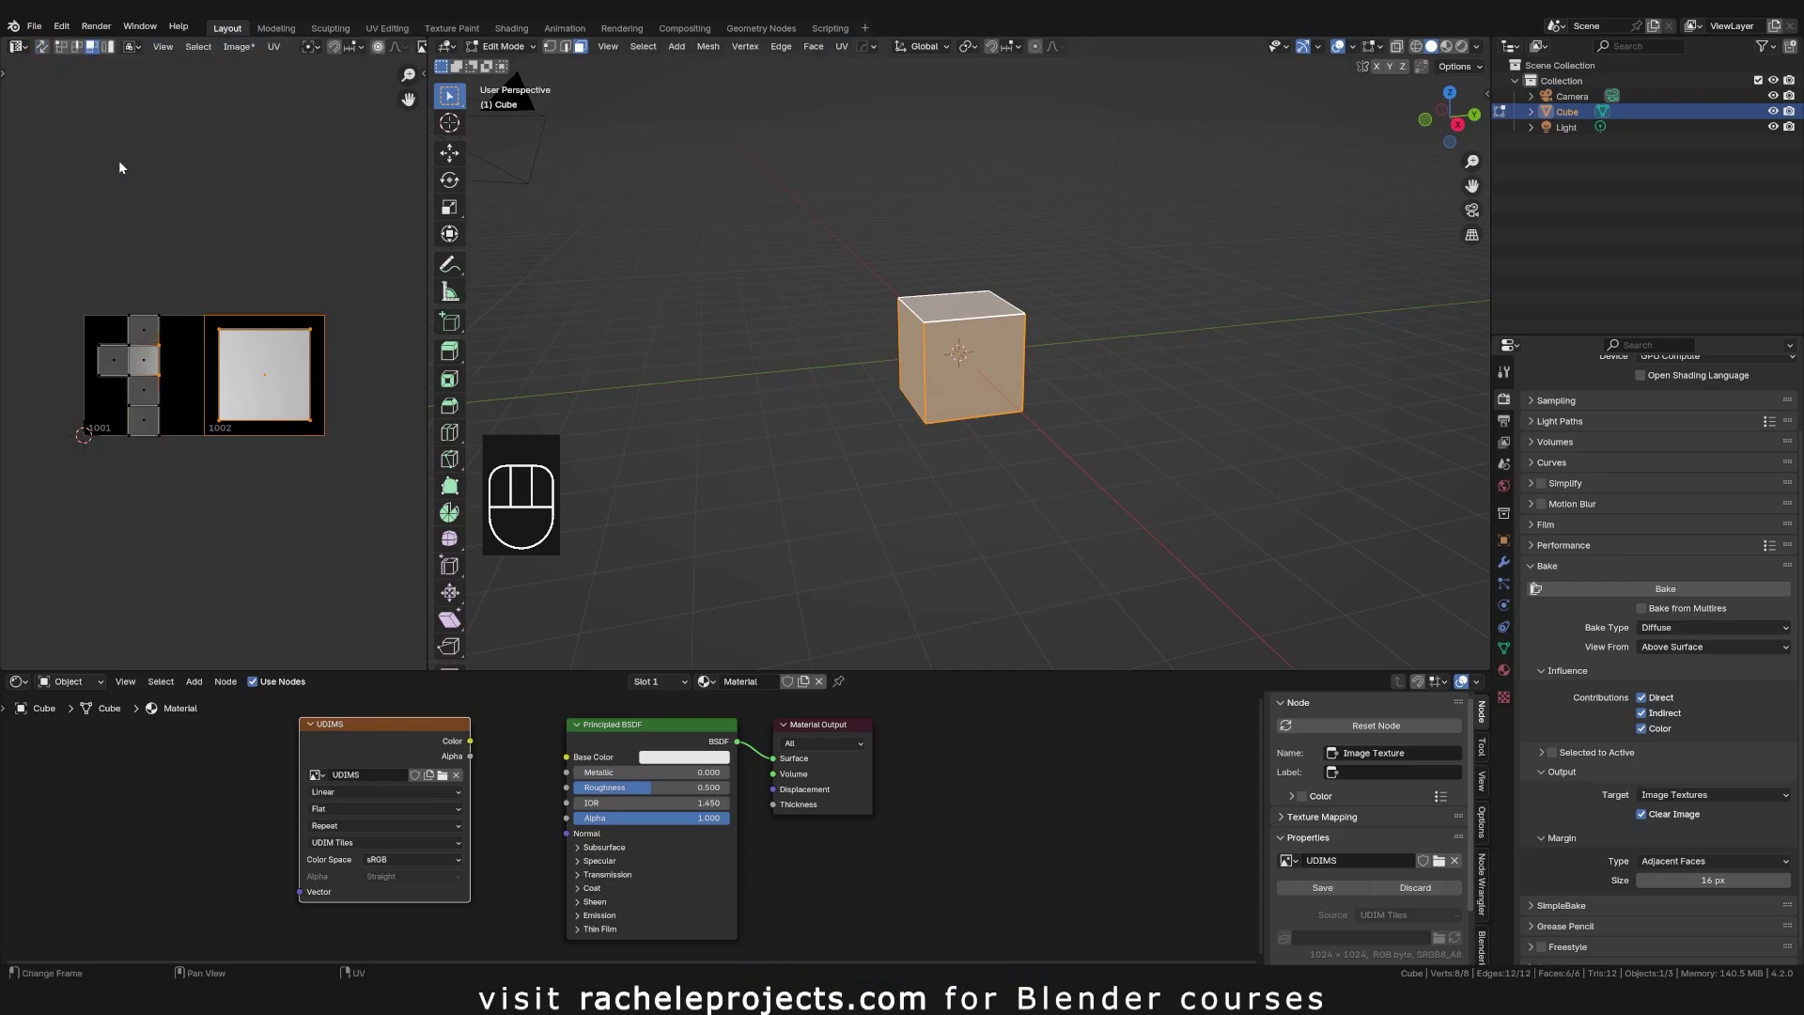
pyautogui.press('Tab')
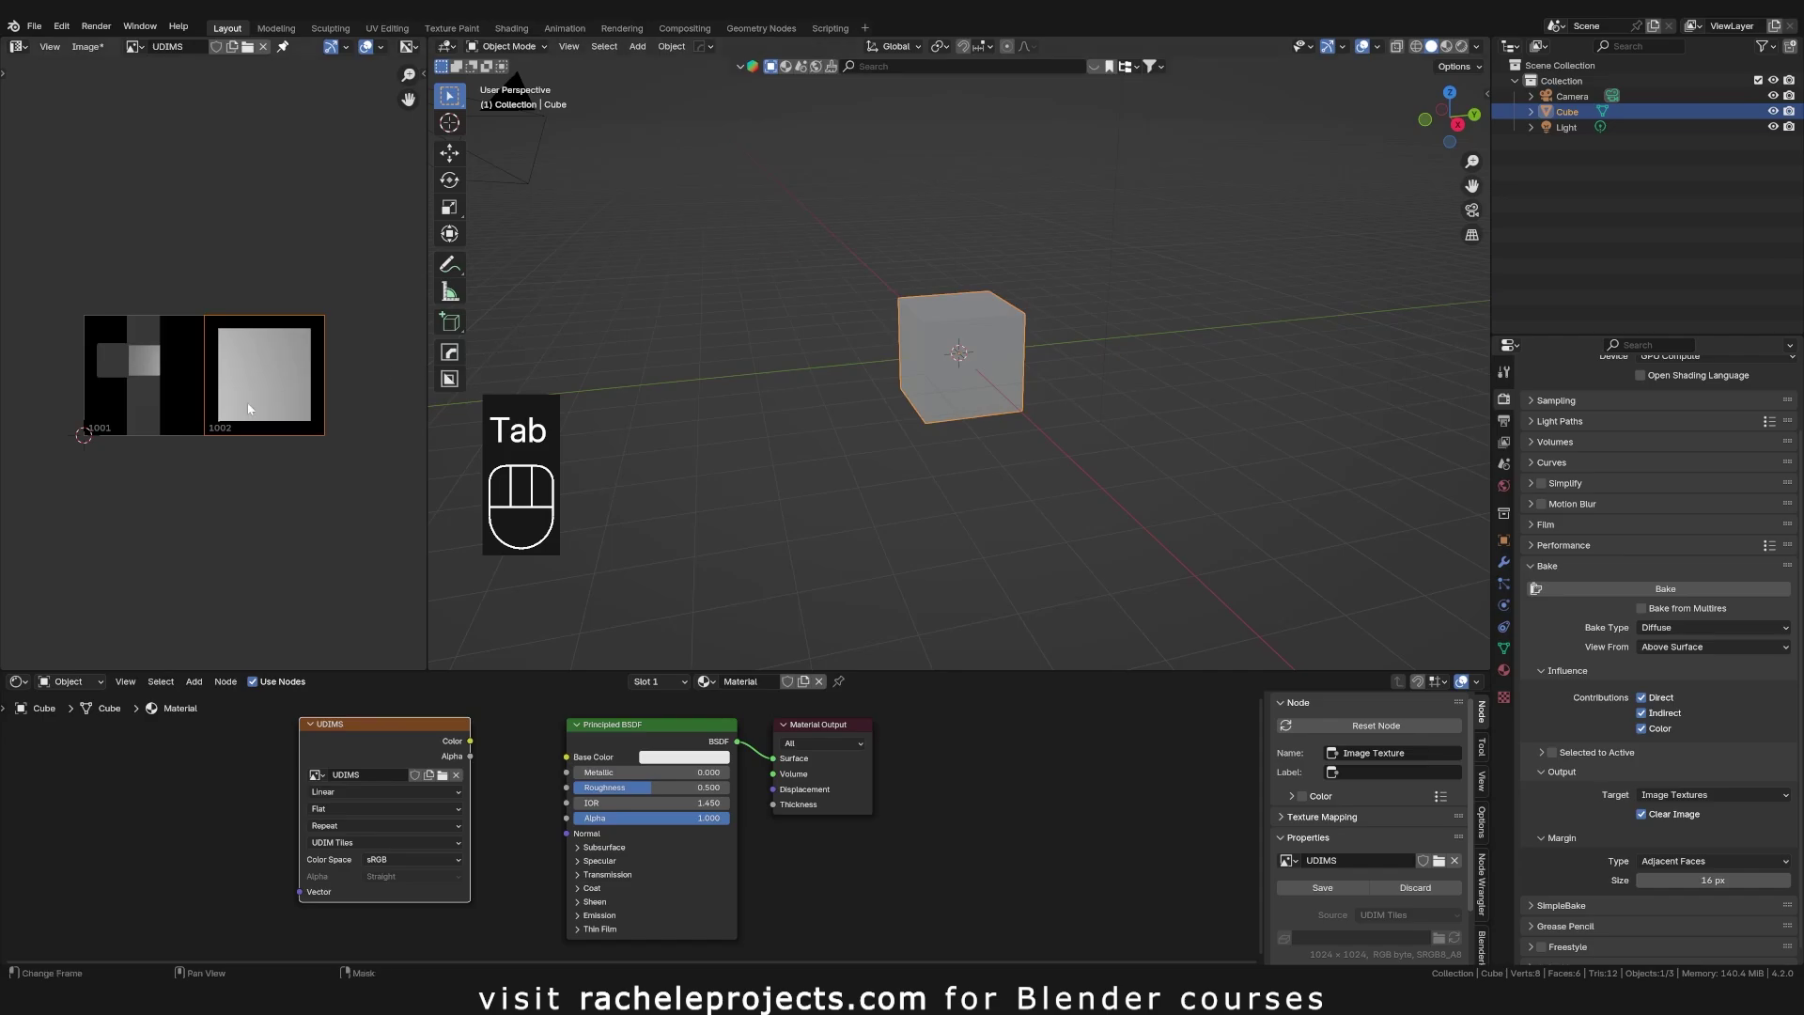
pyautogui.scroll(3, 212, 237)
pyautogui.scroll(-3, 211, 237)
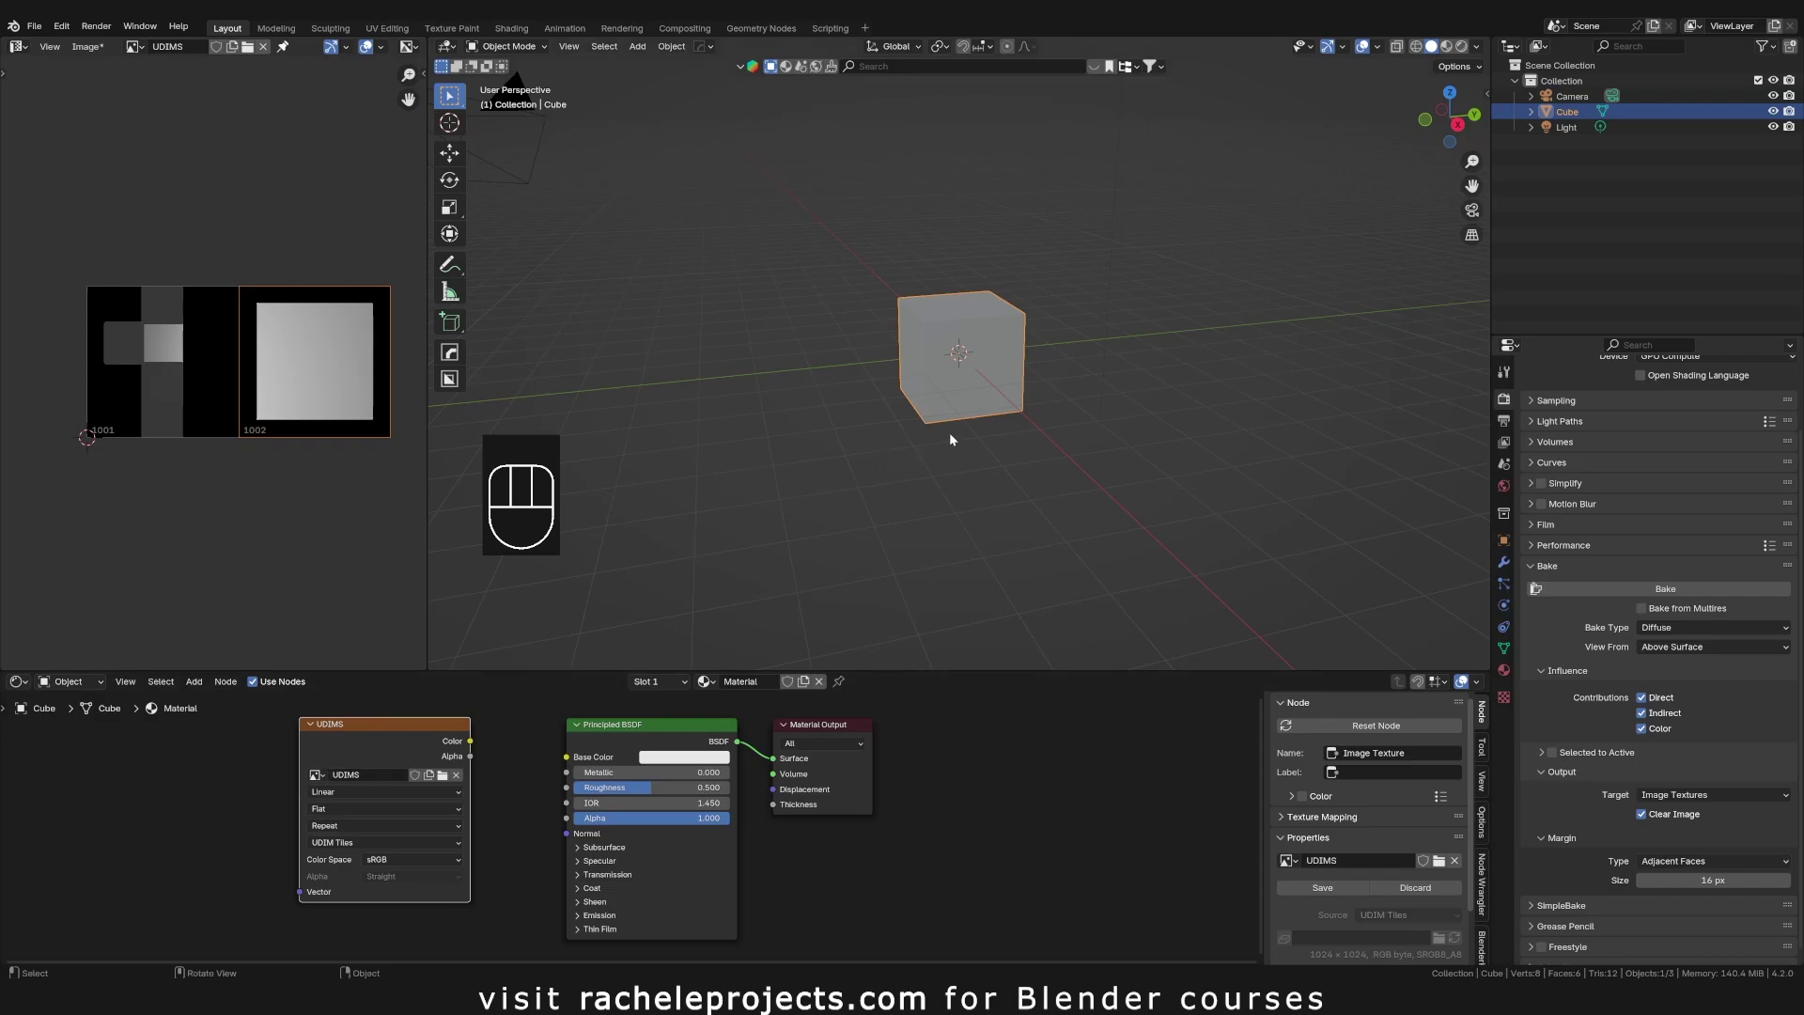
pyautogui.moveTo(949, 432); pyautogui.dragTo(969, 452, button='middle')
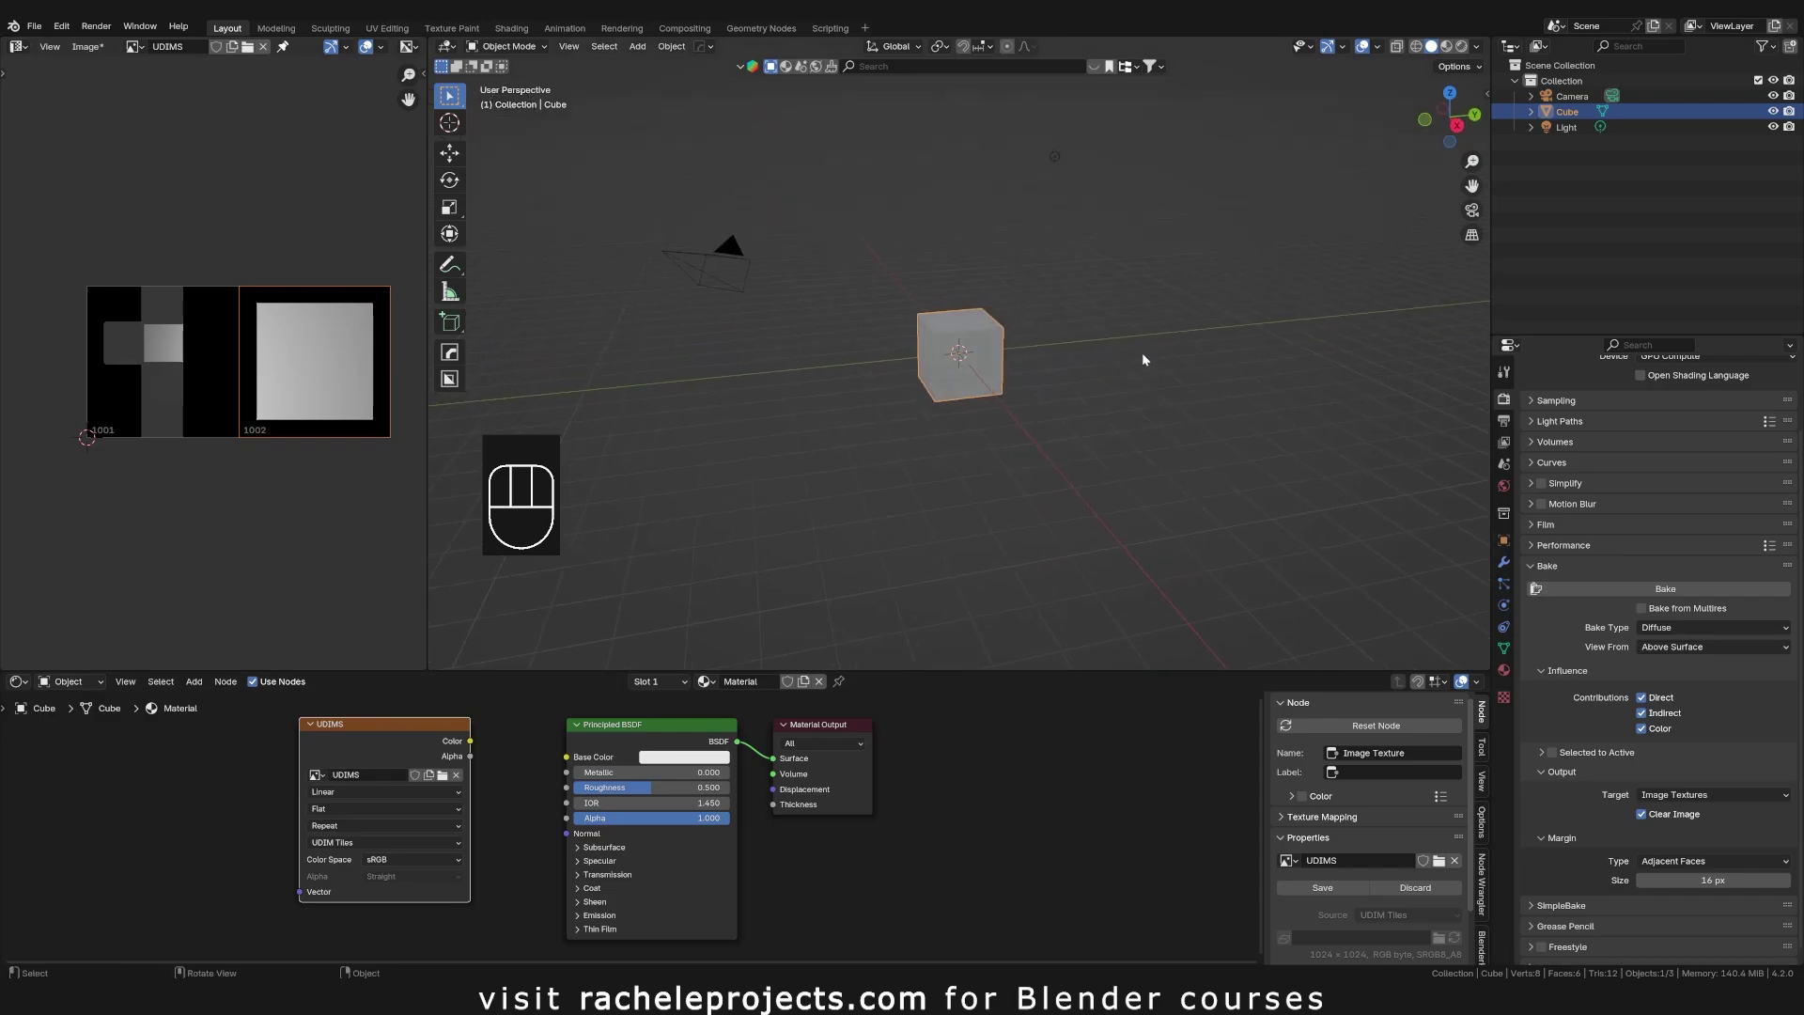